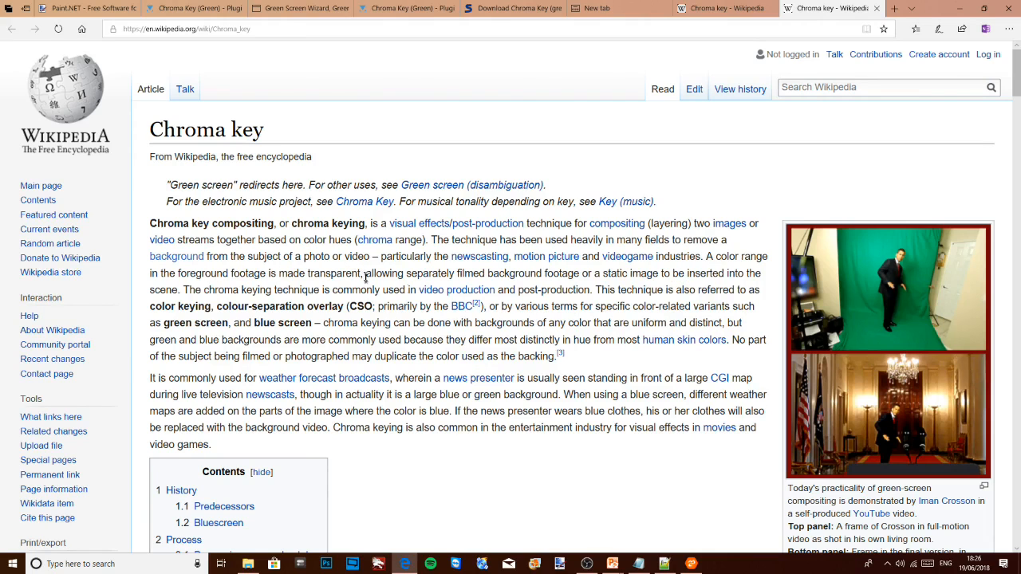
# Step: Read through the Wikipedia Chroma key article, from the introduction to the Process section on green and blue backdrops
pyautogui.scroll(-2, 543, 301)
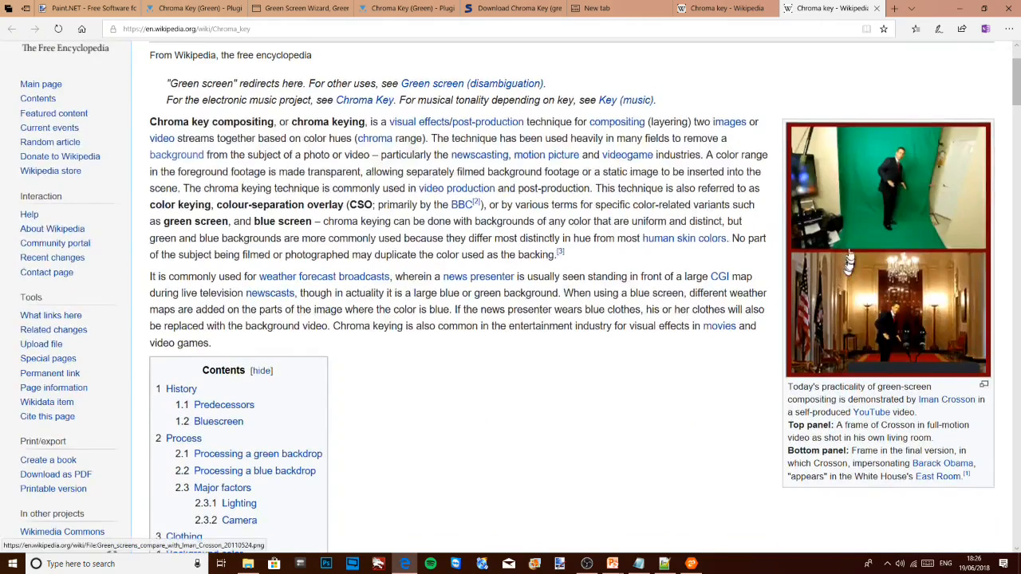
pyautogui.scroll(1, 847, 224)
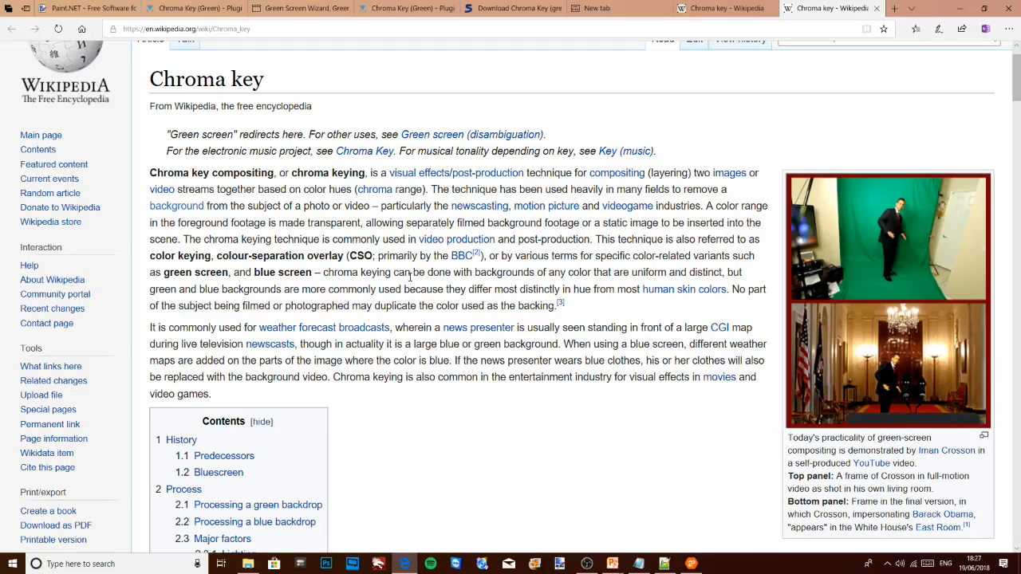
pyautogui.scroll(-15, 410, 276)
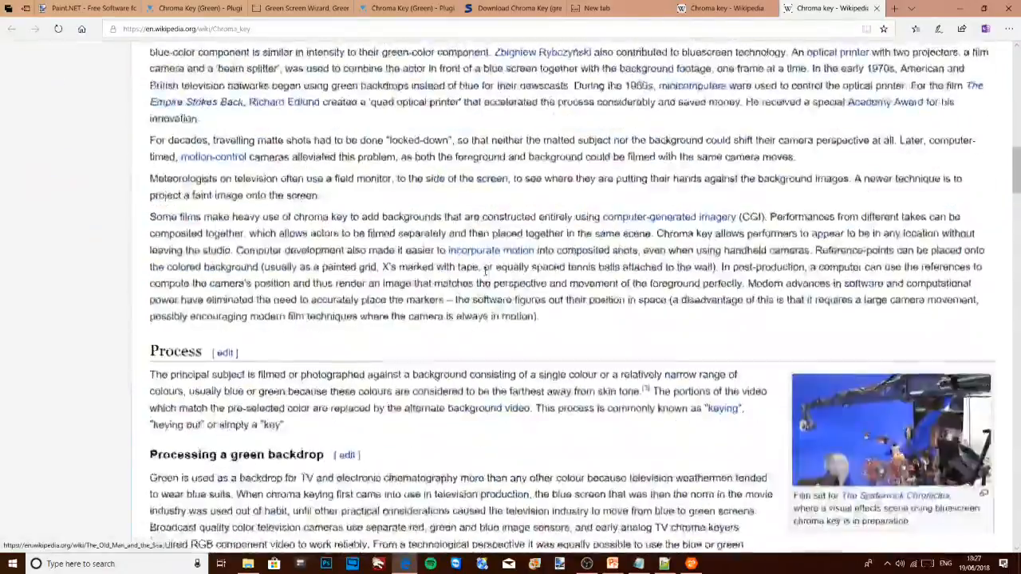
pyautogui.scroll(-4, 487, 274)
pyautogui.scroll(2, 488, 273)
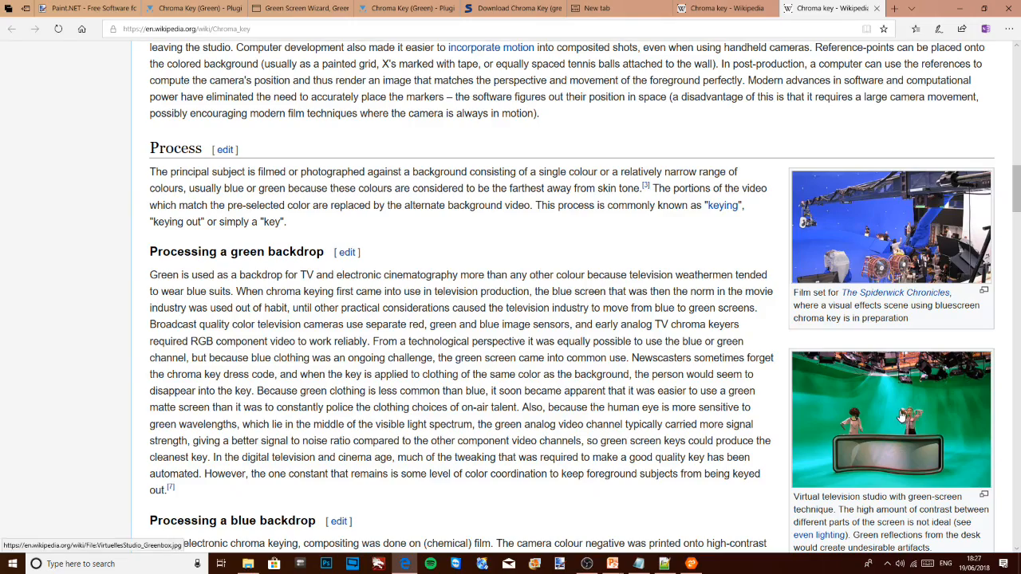
pyautogui.scroll(-4, 489, 323)
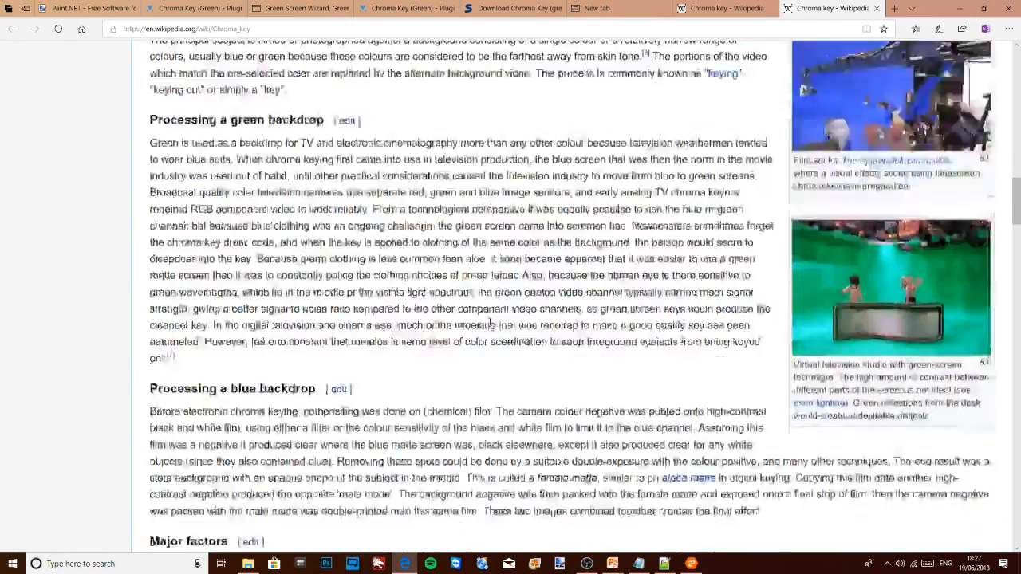
pyautogui.scroll(2, 490, 323)
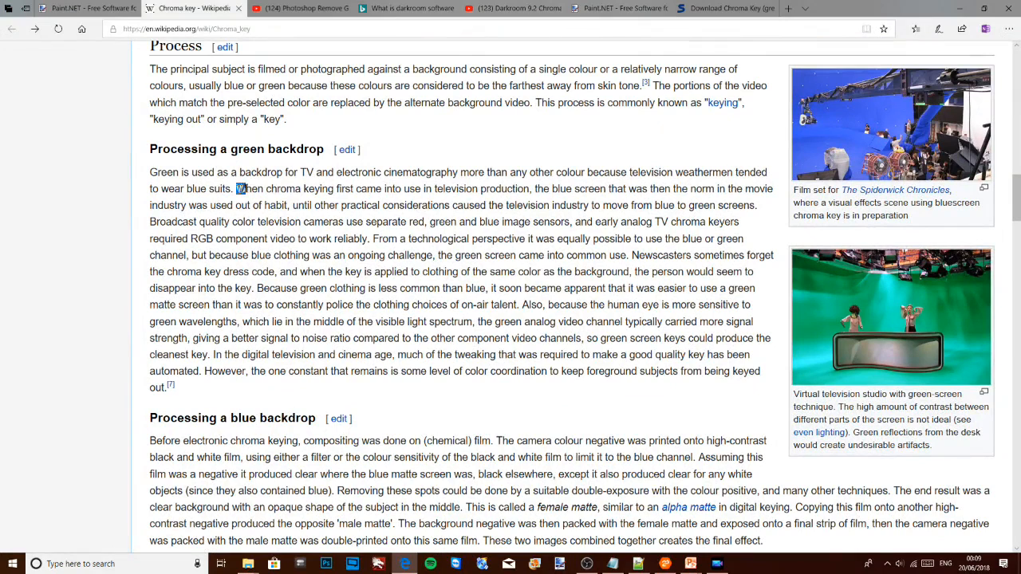
# Step: Highlight the sentences under "Processing a green backdrop" that explain the move from blue to green screens and the clothing problem
pyautogui.moveTo(236, 189); pyautogui.dragTo(750, 209)
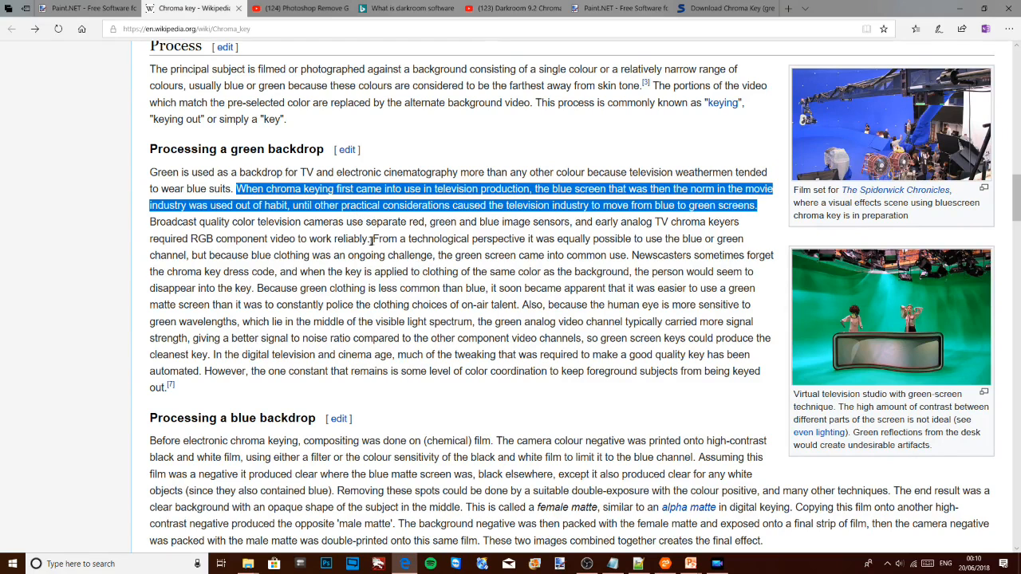
pyautogui.moveTo(373, 239); pyautogui.dragTo(277, 272)
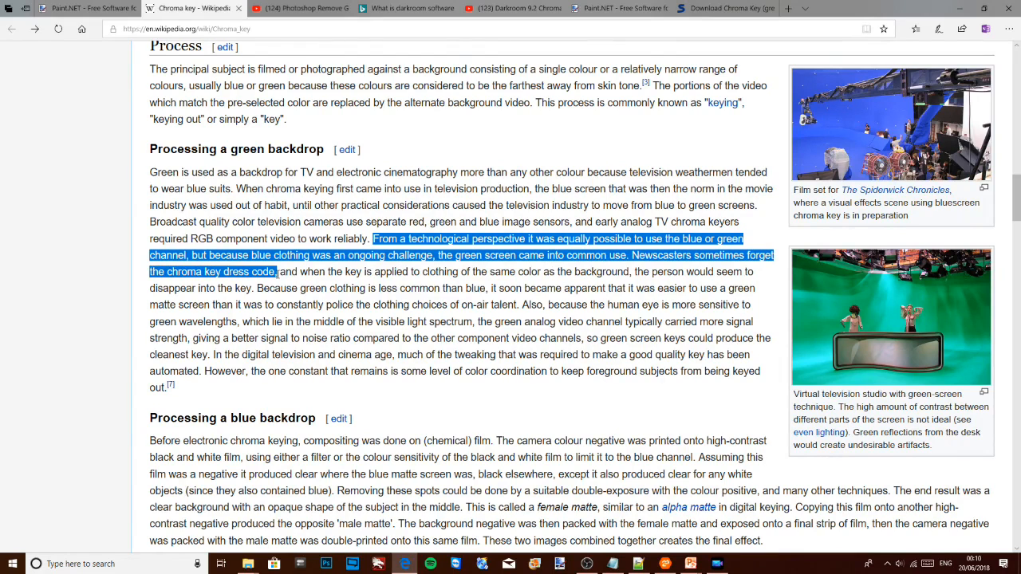
pyautogui.moveTo(277, 272); pyautogui.dragTo(236, 294)
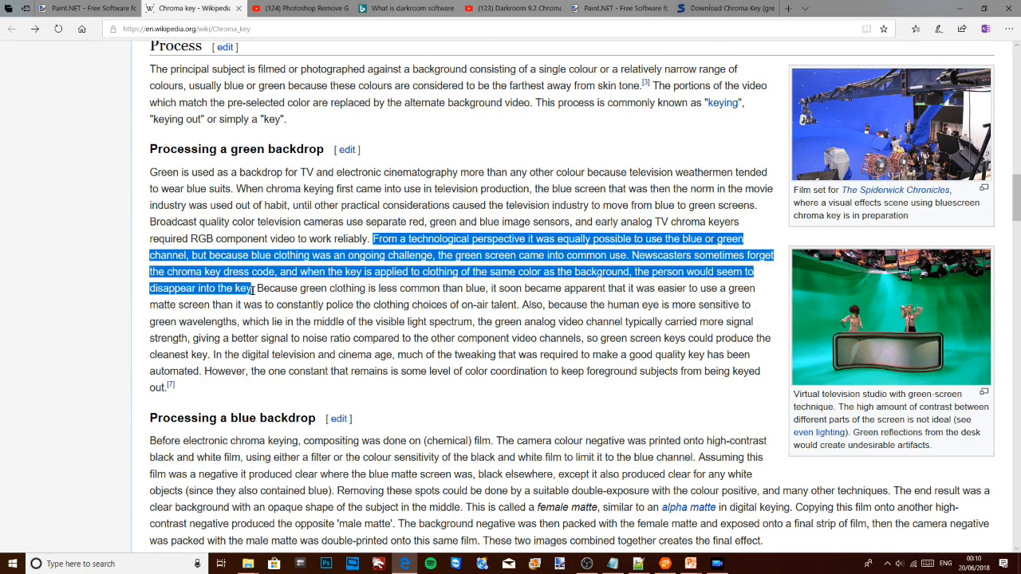
pyautogui.moveTo(259, 289); pyautogui.dragTo(435, 309)
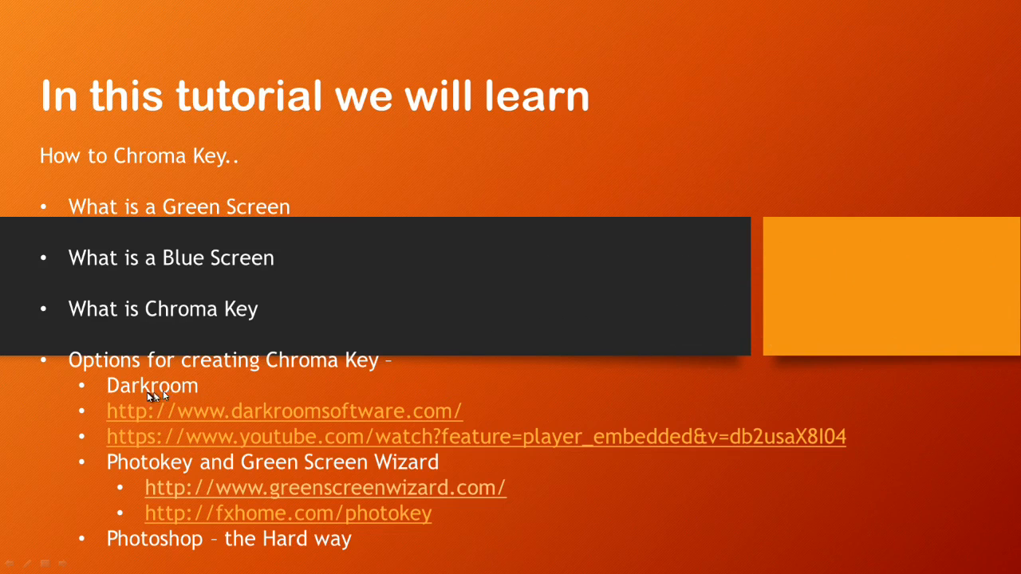
# Step: Open the darkroomsoftware.com link on the presentation slide and look over the Core, Pro and Booth product descriptions
pyautogui.click(206, 407)
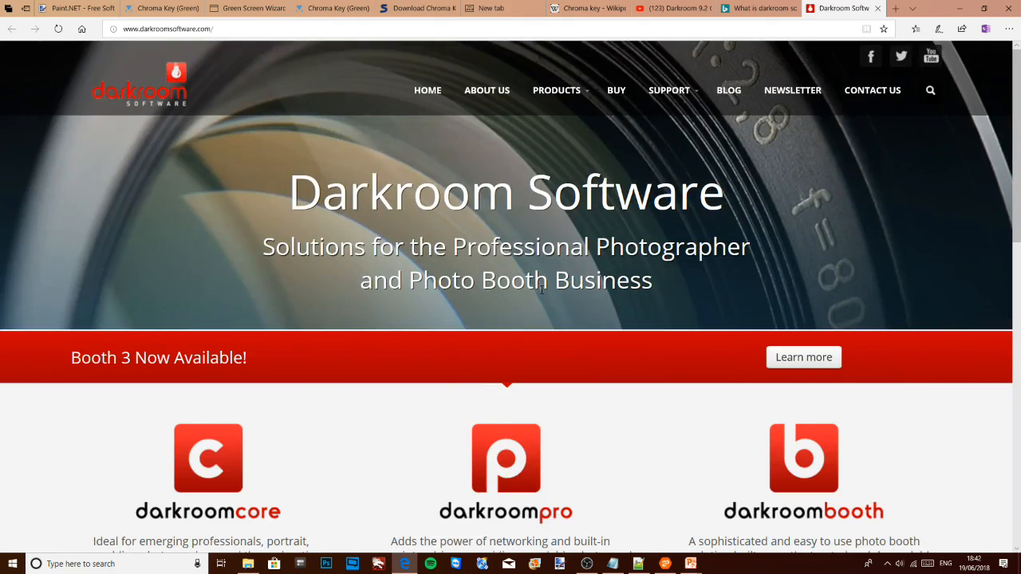
pyautogui.scroll(-3, 542, 288)
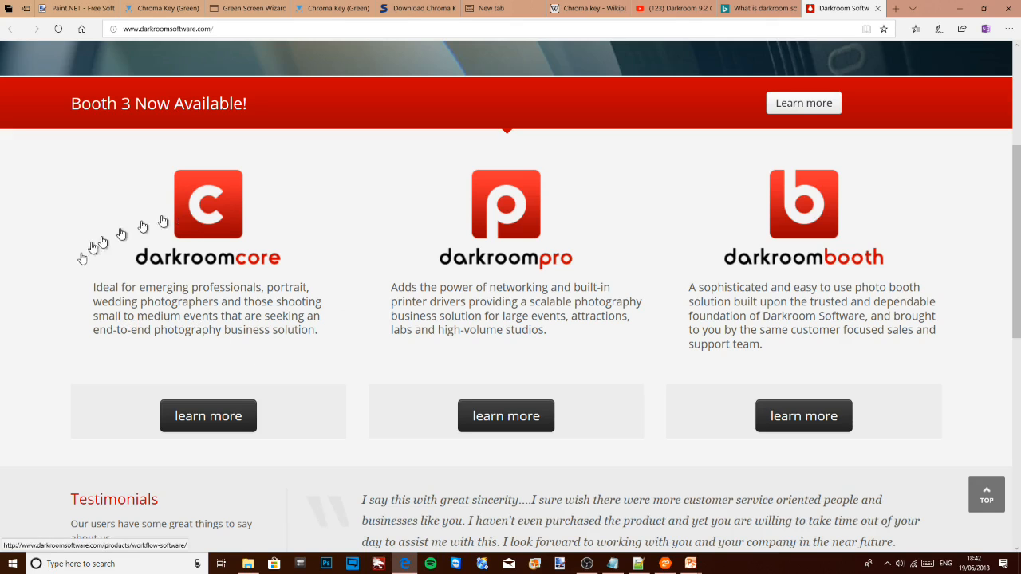
pyautogui.scroll(-3, 317, 311)
pyautogui.scroll(3, 318, 312)
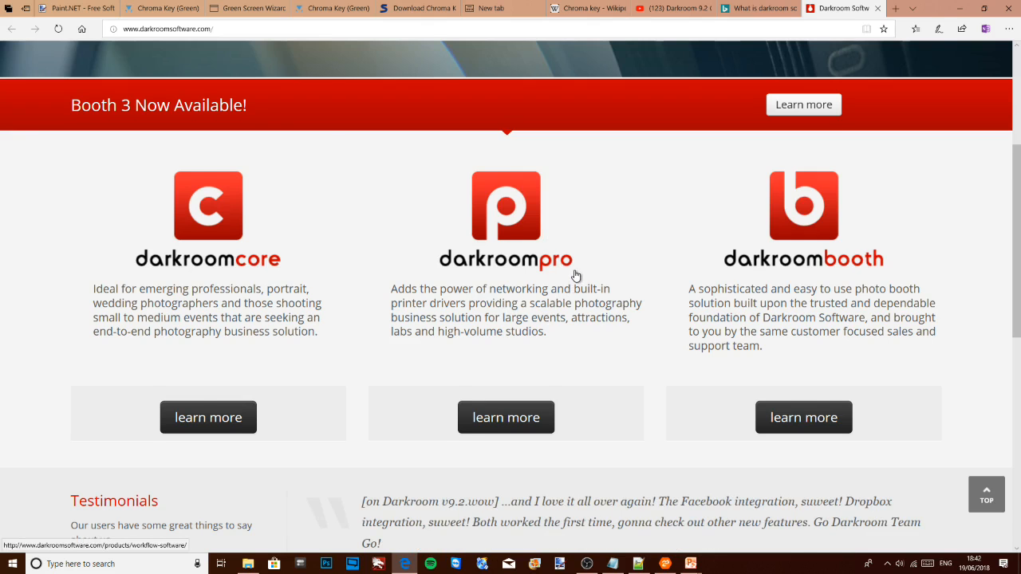
pyautogui.scroll(3, 576, 275)
pyautogui.scroll(-3, 576, 275)
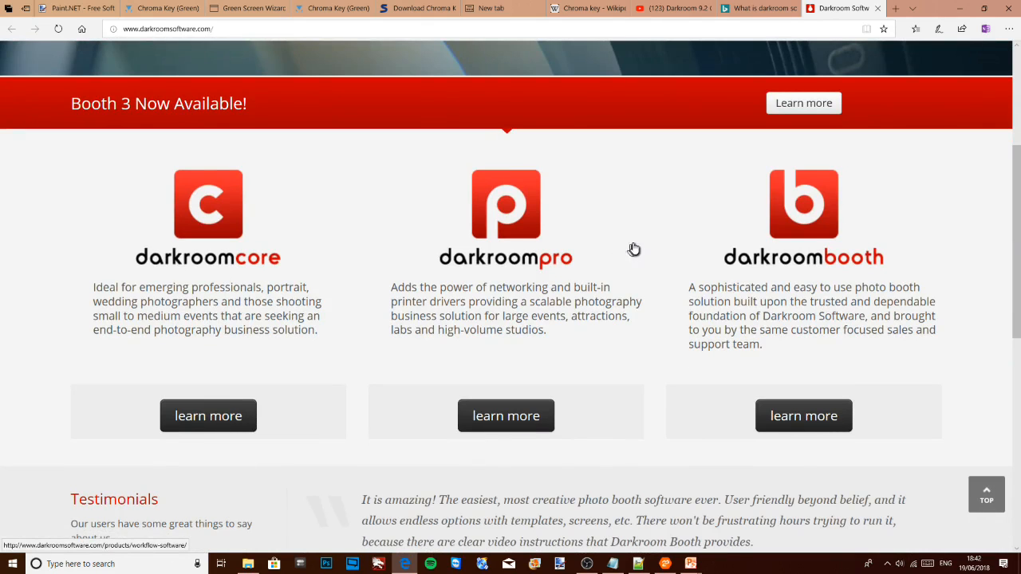
pyautogui.scroll(-4, 633, 245)
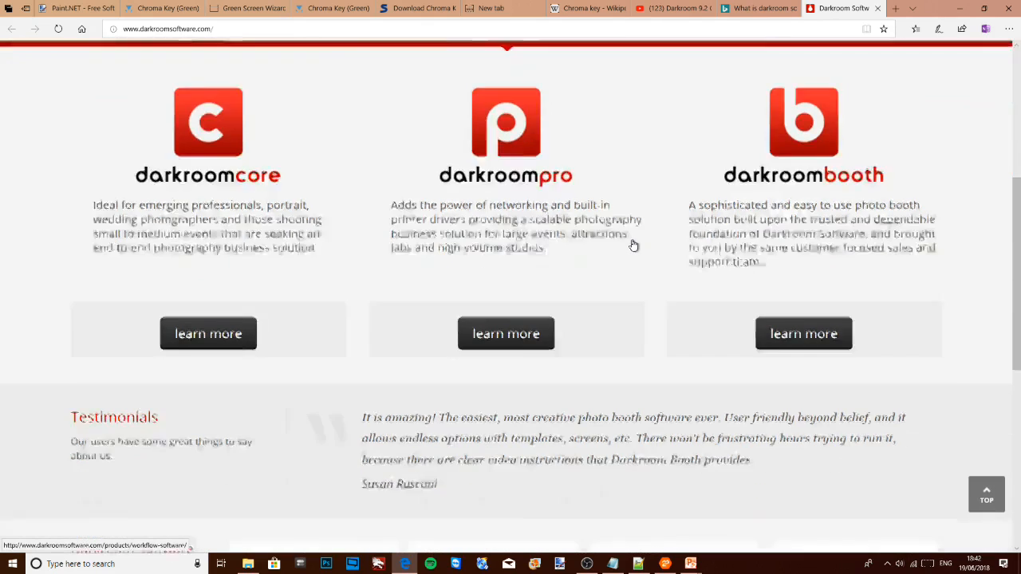
pyautogui.scroll(6, 634, 240)
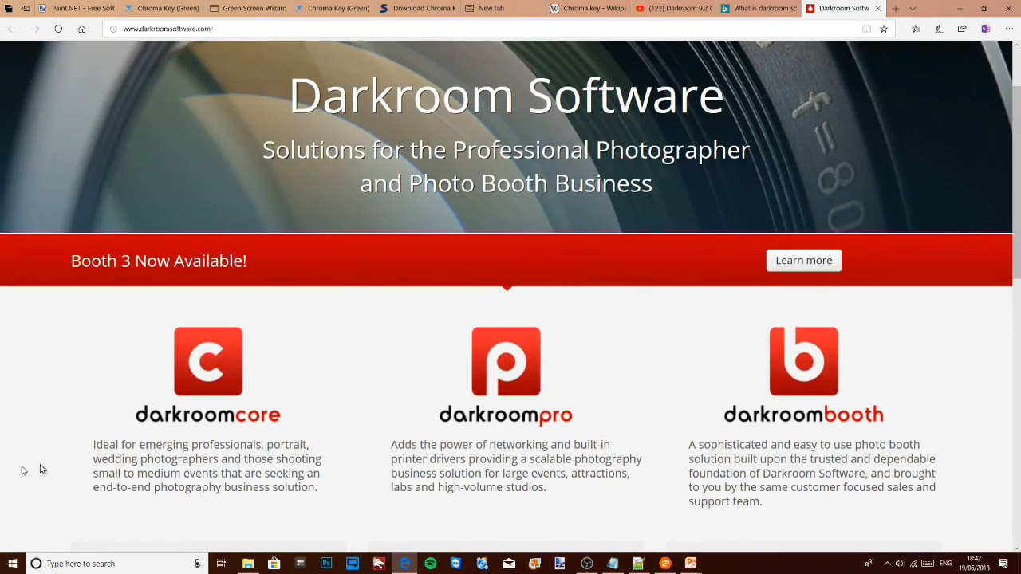
# Step: Switch back to the presentation, open the linked Darkroom YouTube video and pause it at about 0:09
pyautogui.hotkey('alt', 'Tab')
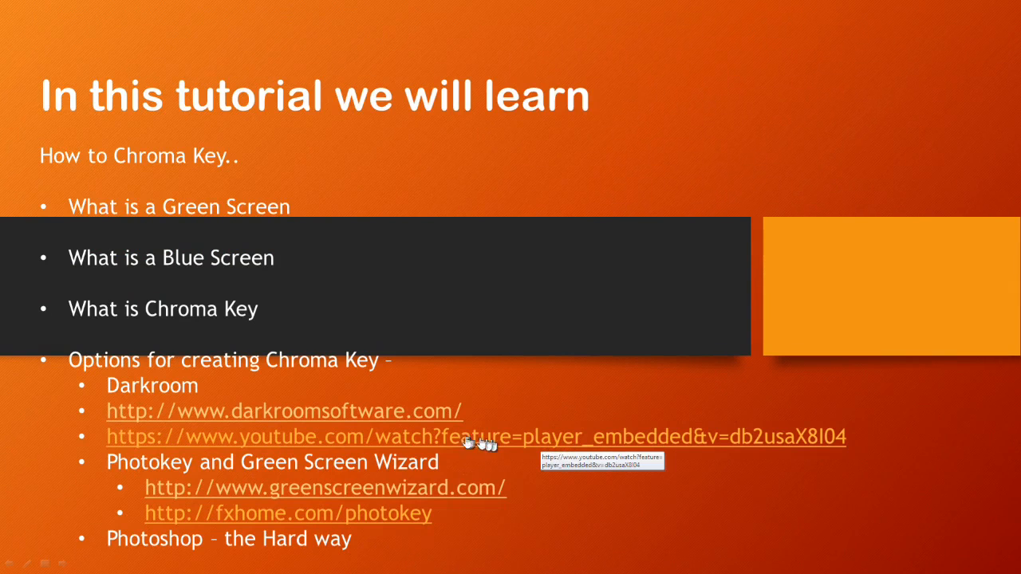
pyautogui.click(613, 440)
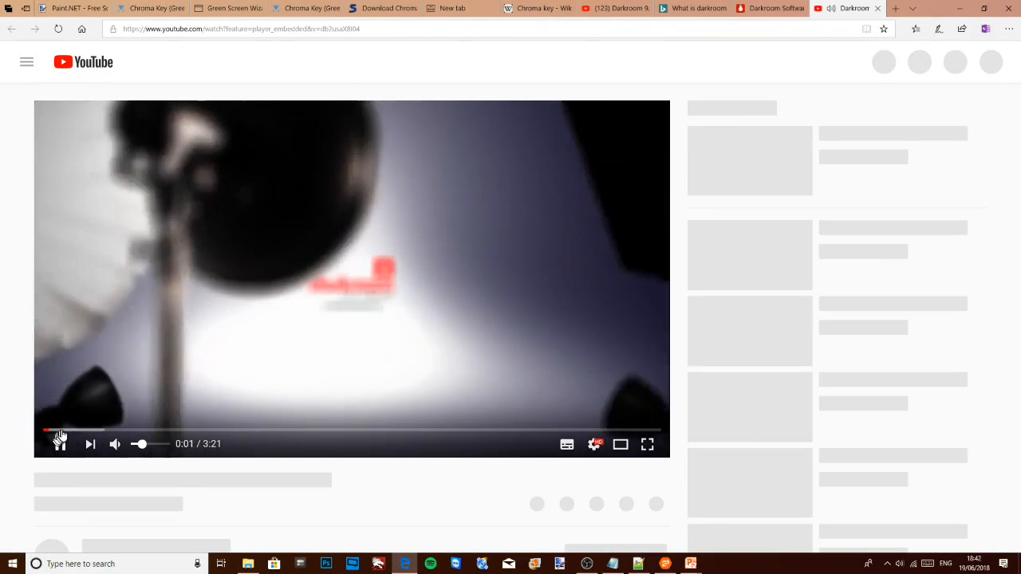
pyautogui.click(64, 448)
pyautogui.click(74, 431)
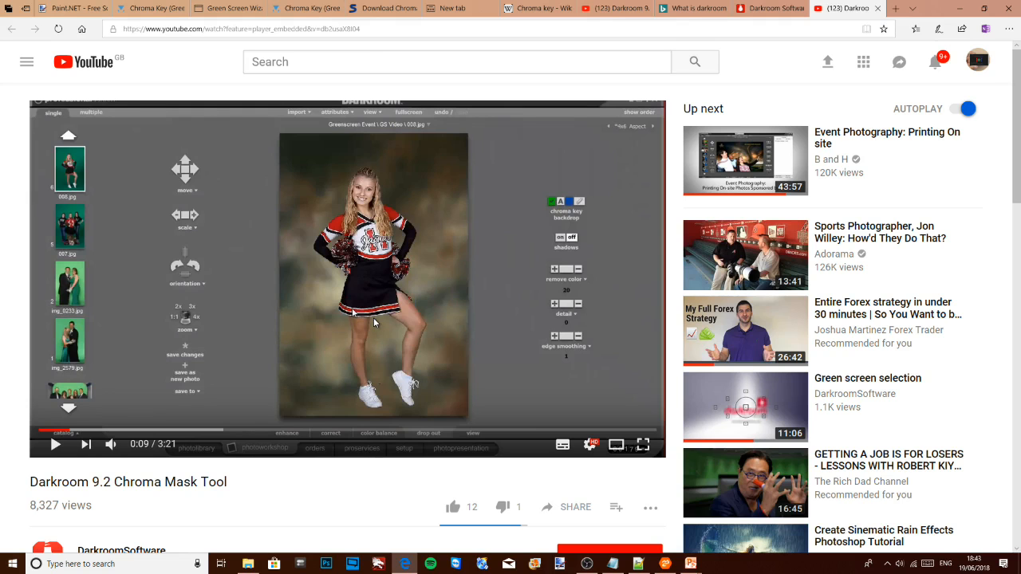
# Step: Return to the Darkroom Software website and open the Darkroom Core product page
pyautogui.click(764, 9)
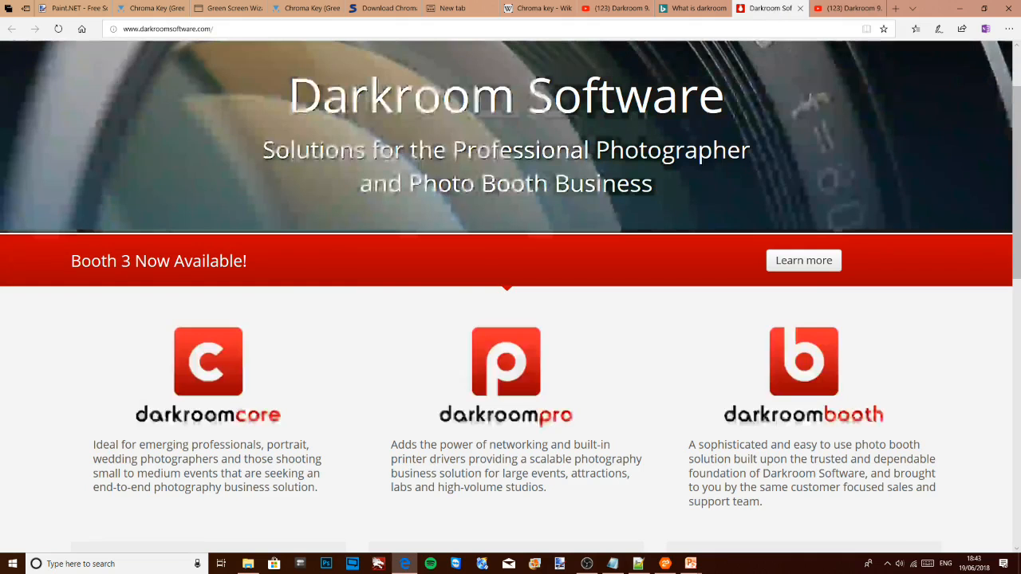
pyautogui.scroll(-6, 444, 219)
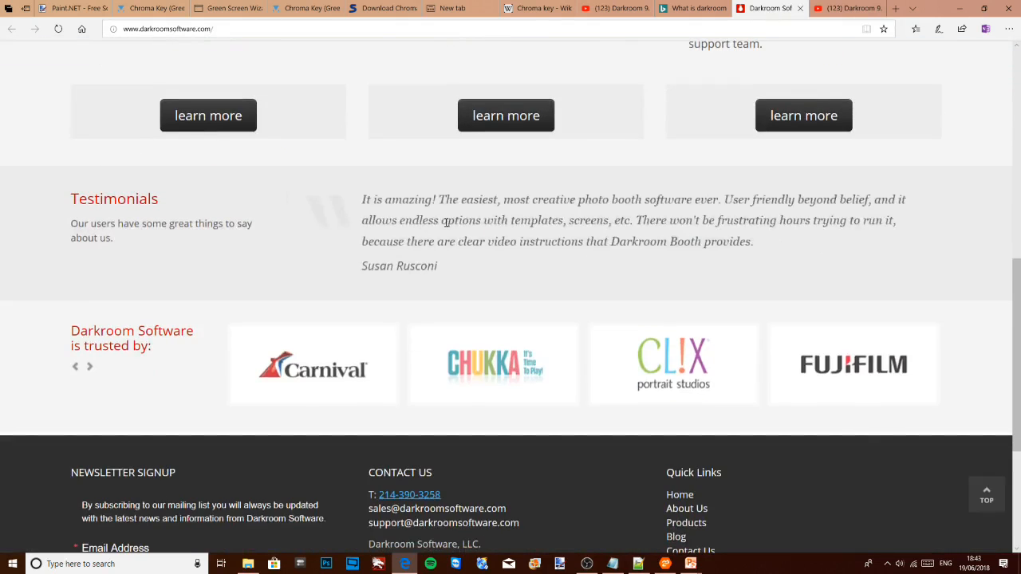
pyautogui.scroll(4, 444, 222)
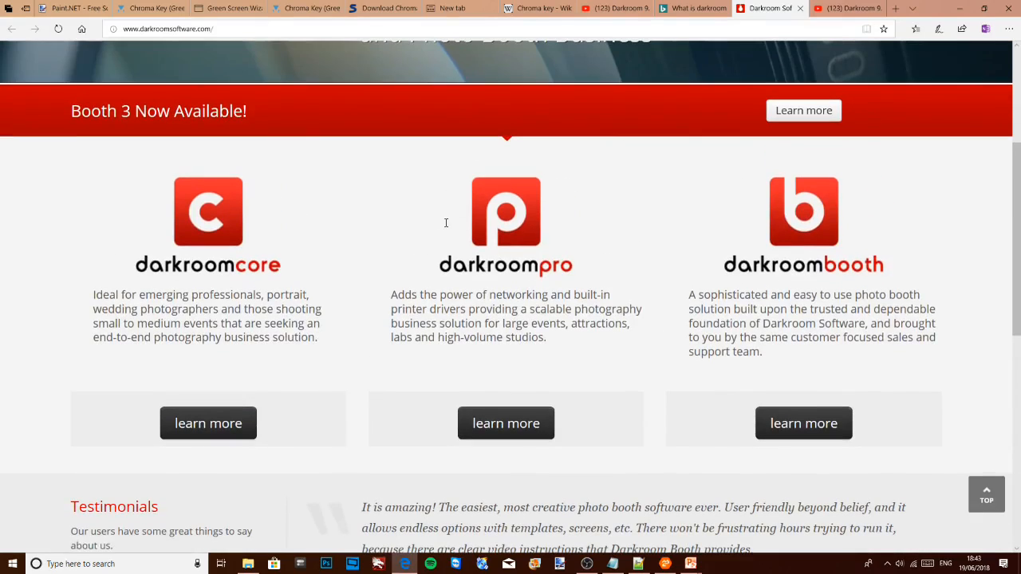
pyautogui.click(221, 235)
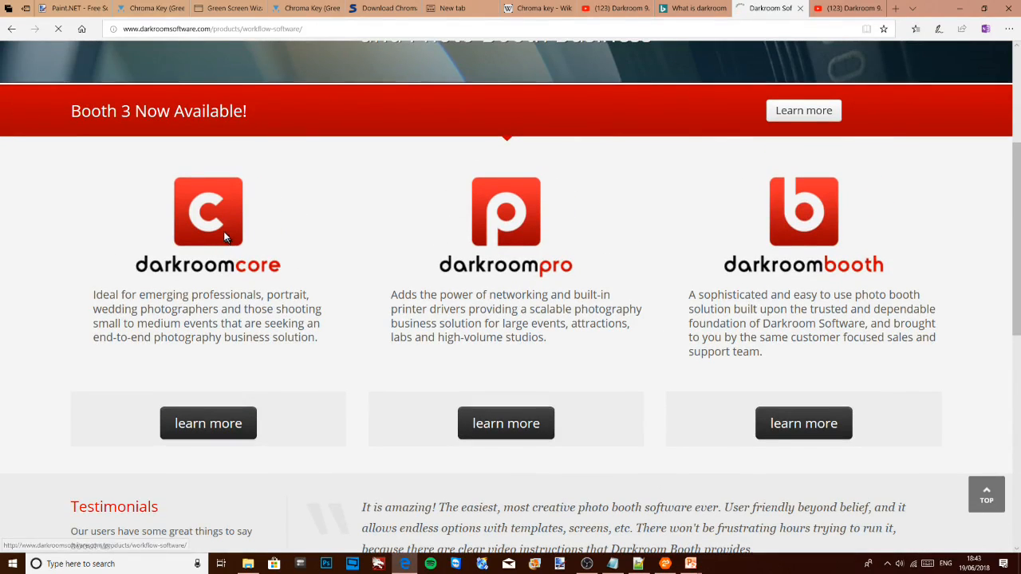
# Step: Compare the features and prices of Darkroom's Core and Professional editions on the Photography Workflow Software page
pyautogui.scroll(-4, 450, 254)
pyautogui.scroll(-2, 451, 253)
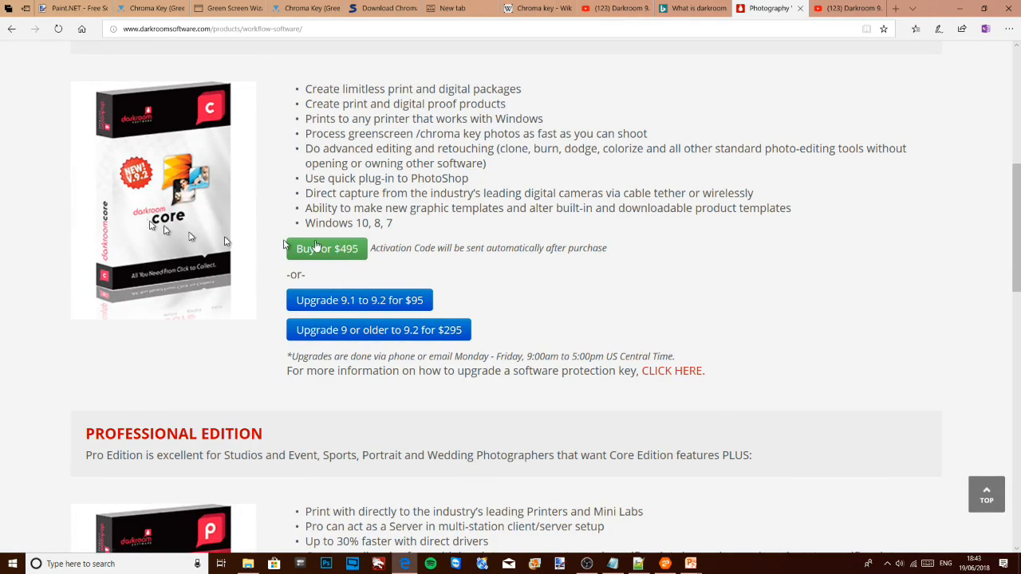
pyautogui.scroll(-3, 558, 219)
pyautogui.scroll(-1, 558, 214)
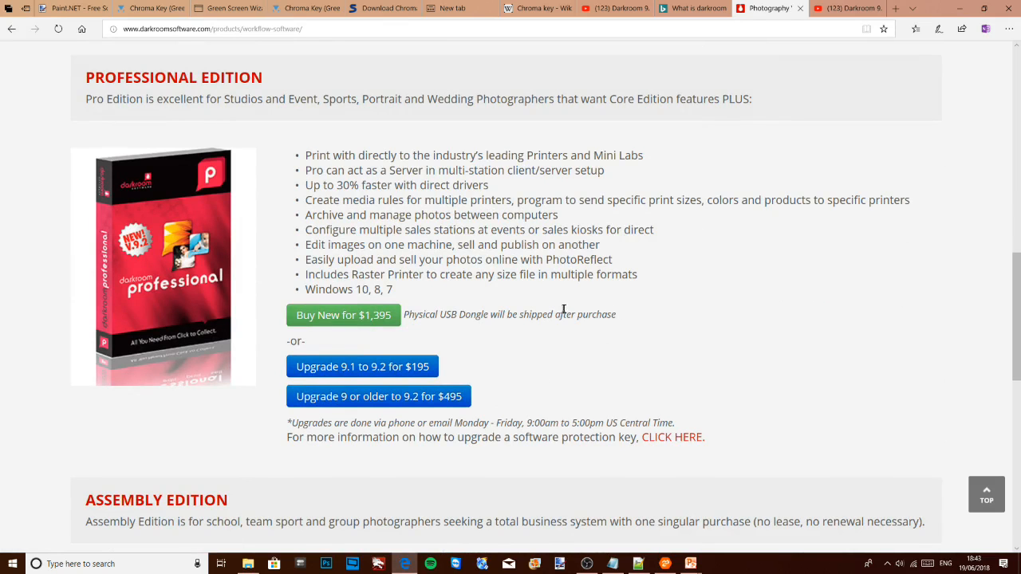
pyautogui.scroll(4, 563, 309)
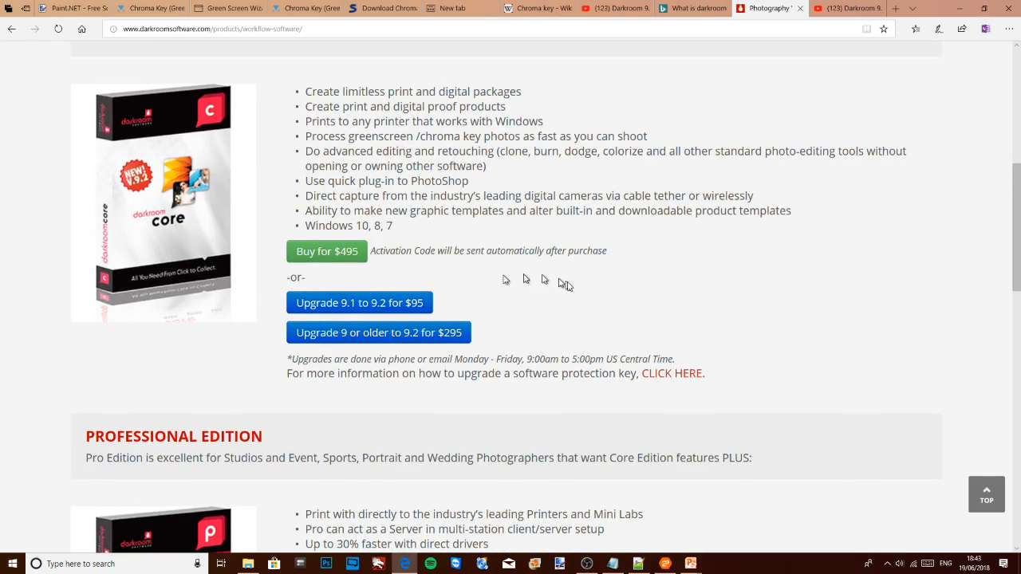
pyautogui.scroll(5, 564, 285)
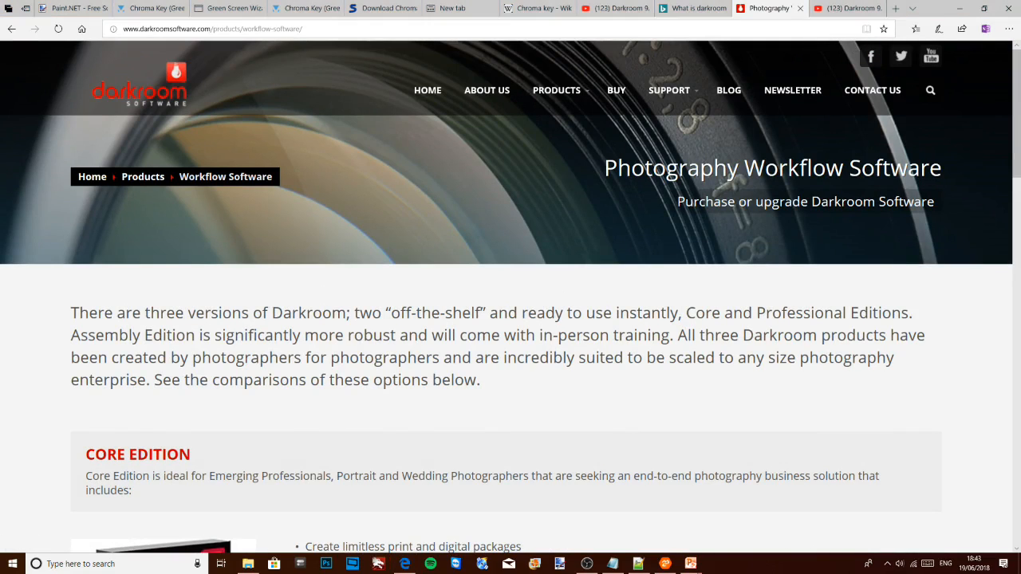
# Step: Switch back to the presentation, open the greenscreenwizard.com link and examine the standalone versions' descriptions and prices
pyautogui.hotkey('alt', 'Tab')
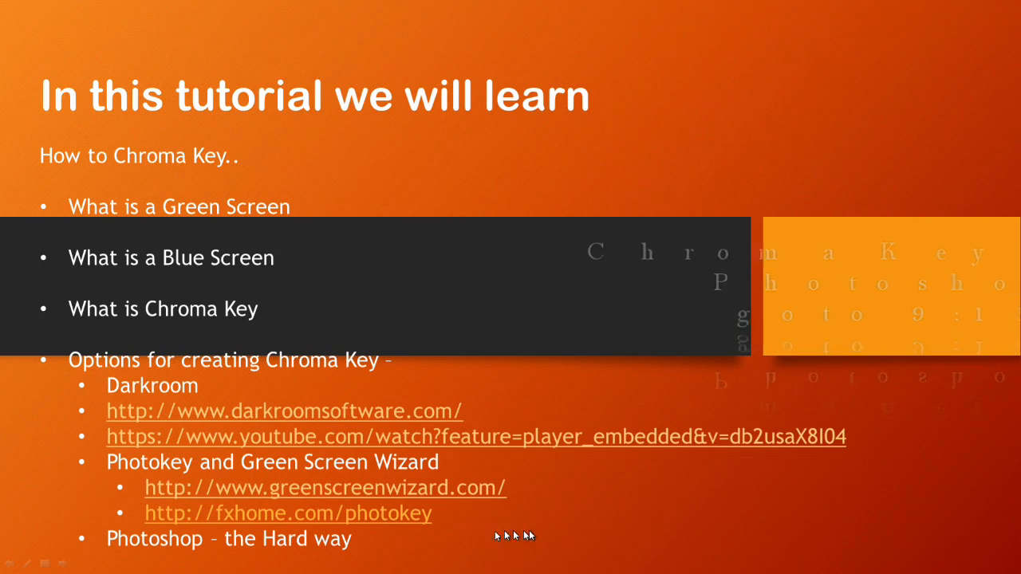
pyautogui.click(437, 494)
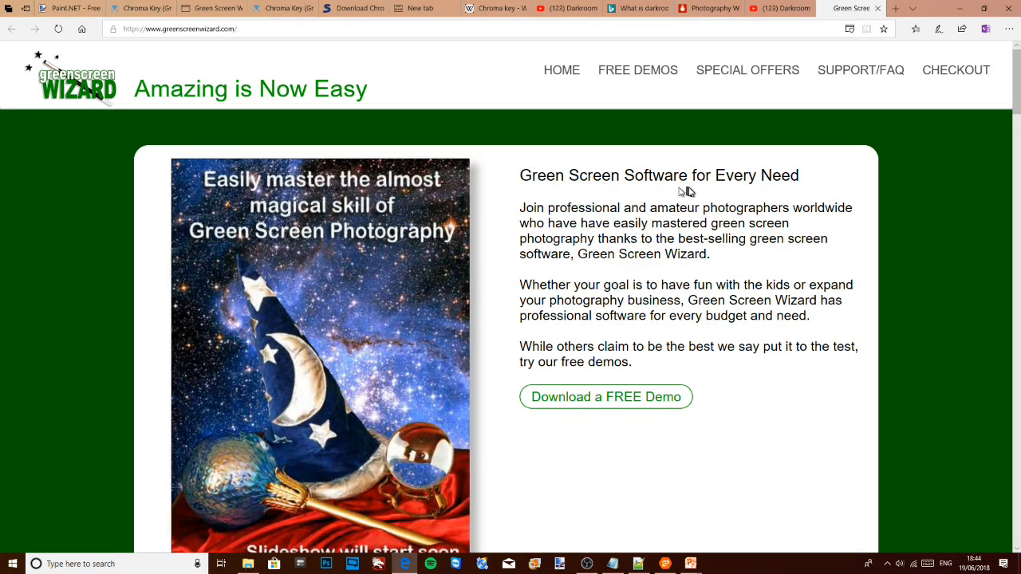
pyautogui.scroll(-2, 675, 319)
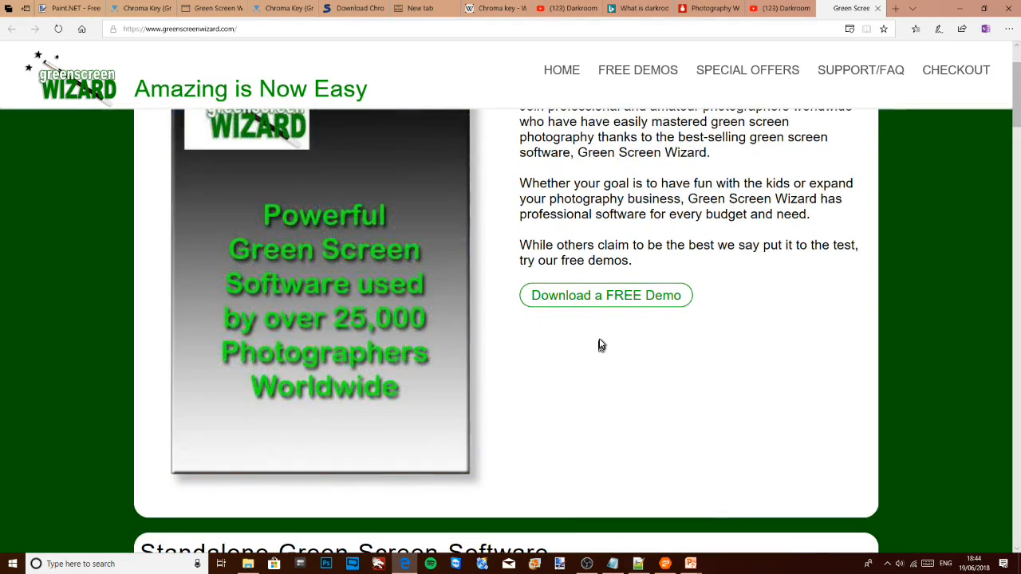
pyautogui.scroll(-5, 599, 345)
pyautogui.scroll(-3, 600, 343)
pyautogui.scroll(3, 599, 340)
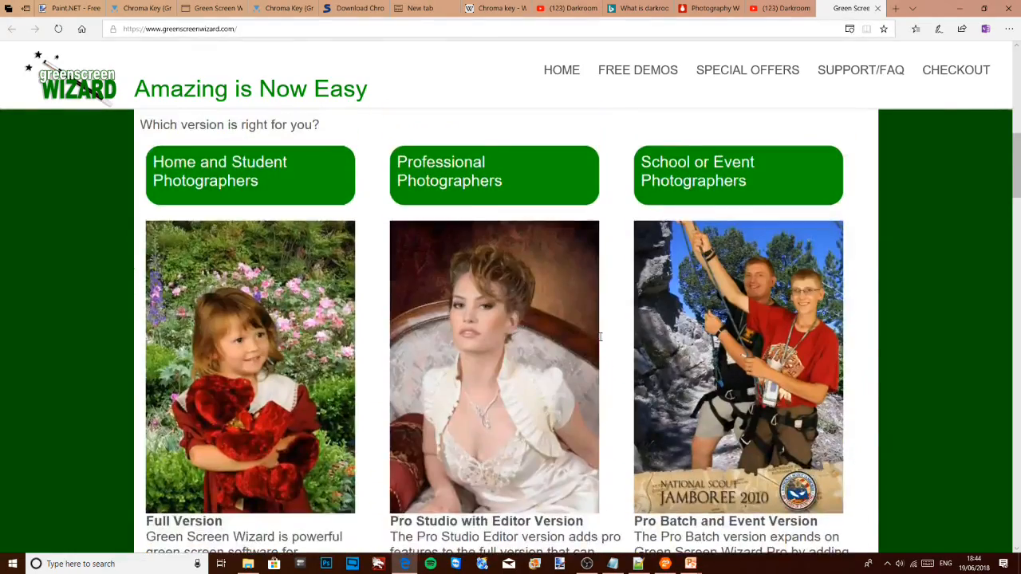
pyautogui.scroll(-1, 598, 340)
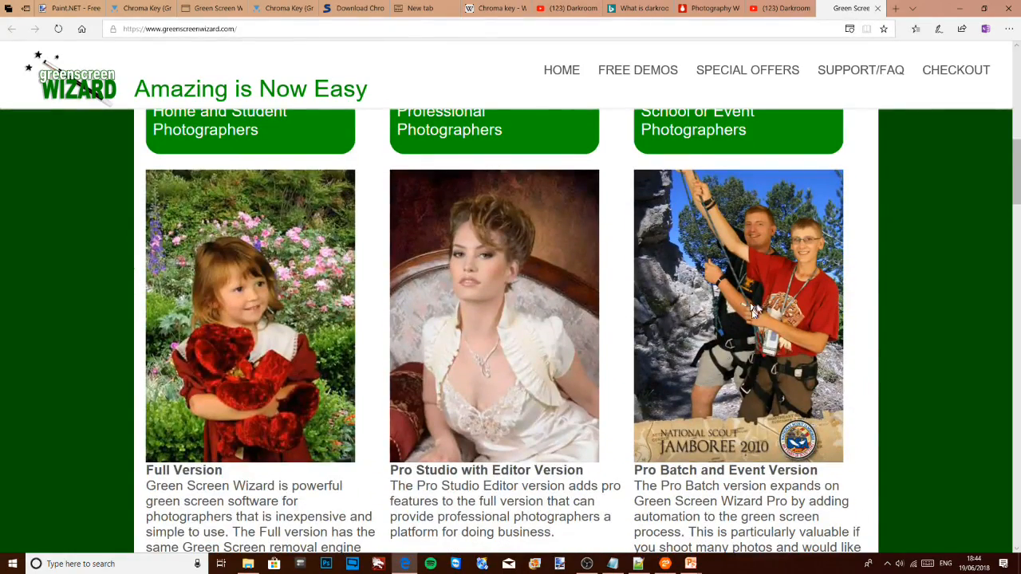
pyautogui.scroll(-4, 677, 371)
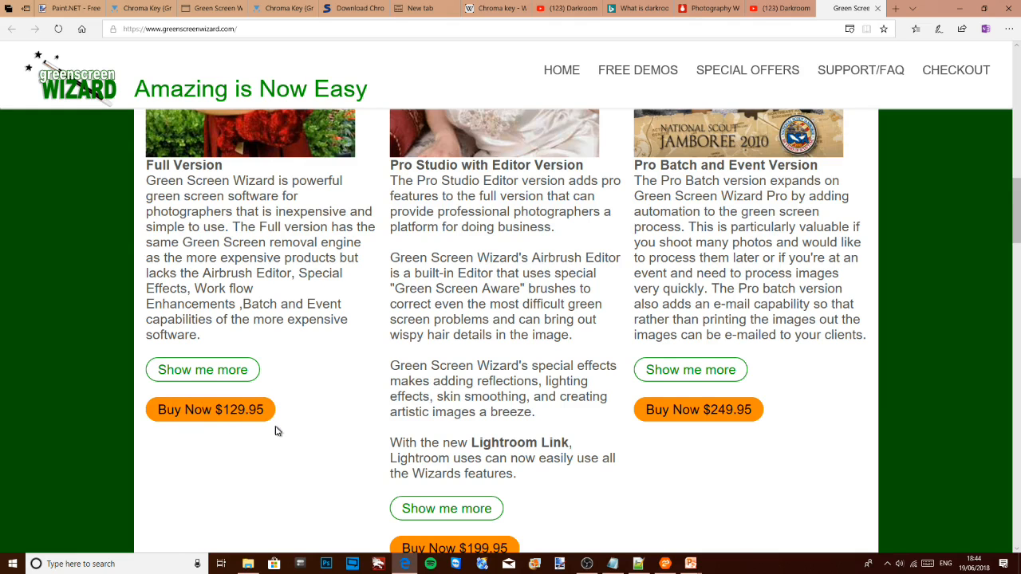
pyautogui.scroll(-2, 587, 439)
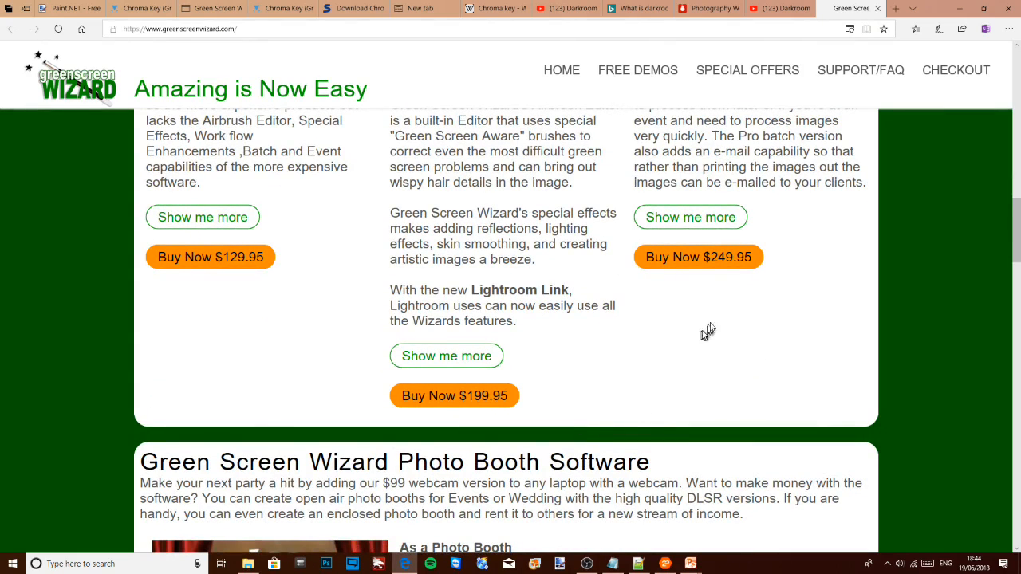
pyautogui.scroll(3, 730, 357)
pyautogui.scroll(5, 730, 356)
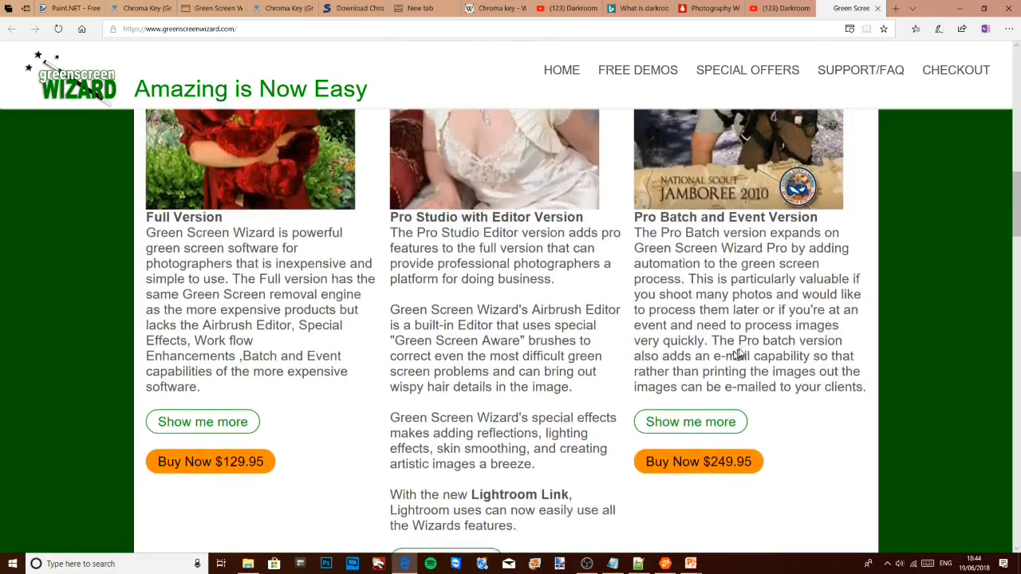
# Step: Review Green Screen Wizard's photo booth software, other products and free demo offer on its home page
pyautogui.scroll(-10, 742, 337)
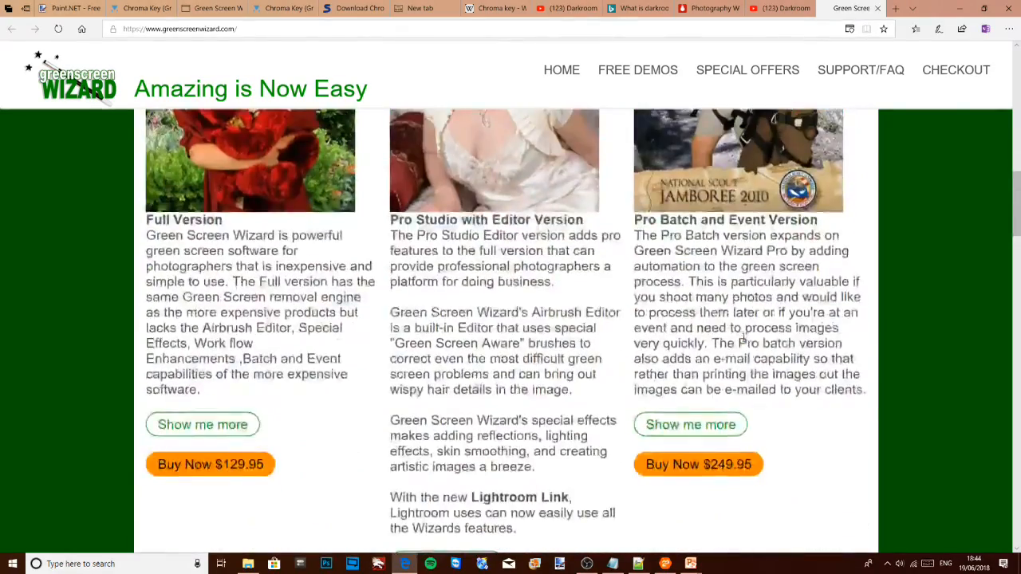
pyautogui.scroll(-10, 743, 341)
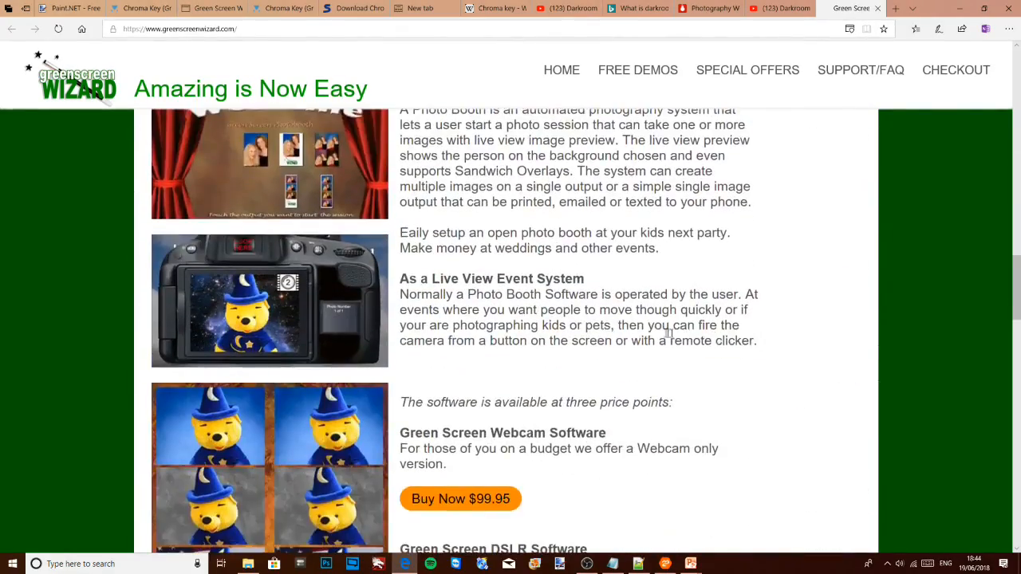
pyautogui.scroll(-3, 632, 338)
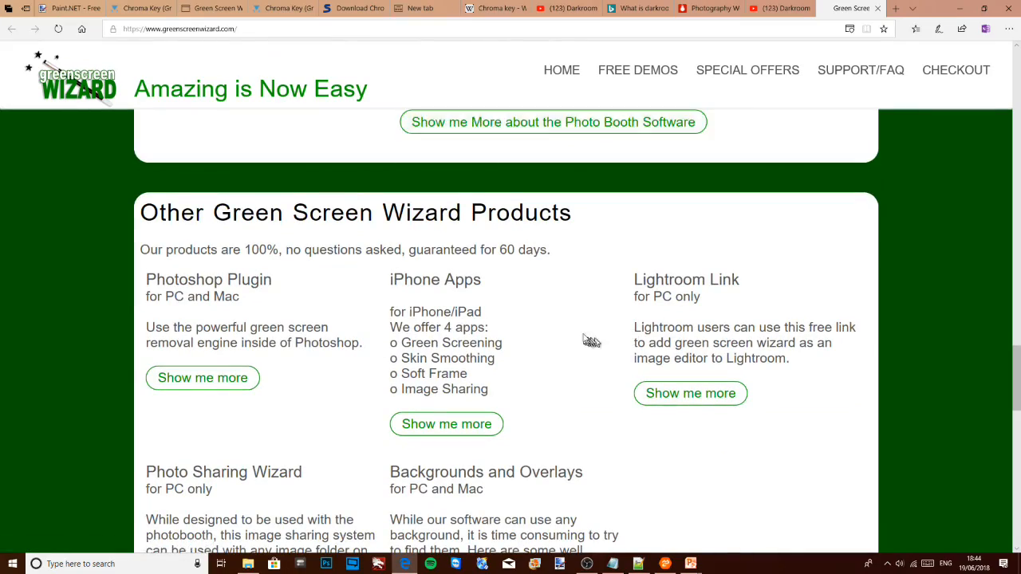
pyautogui.scroll(20, 594, 342)
pyautogui.scroll(10, 610, 307)
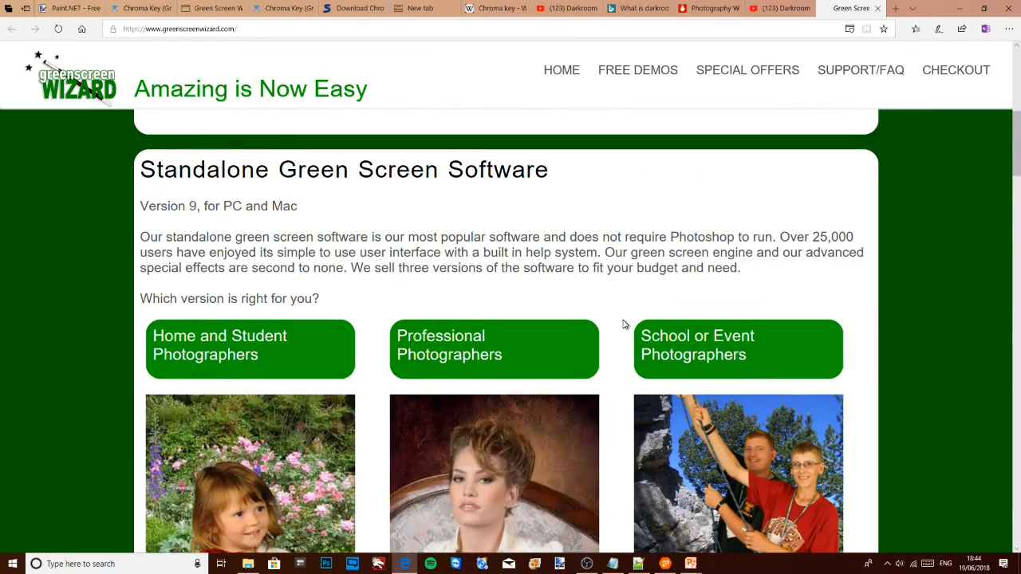
pyautogui.scroll(5, 611, 317)
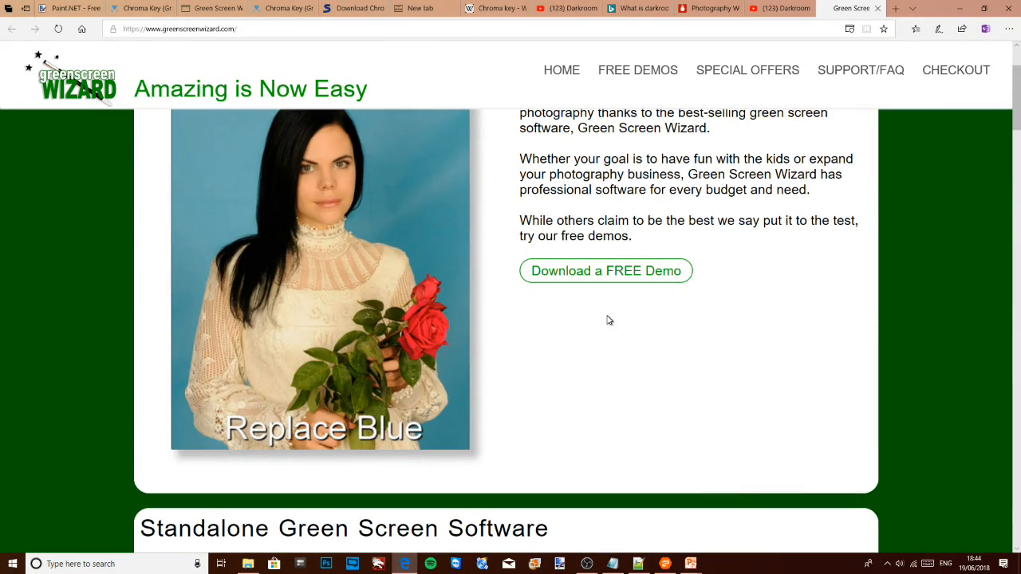
pyautogui.scroll(2, 649, 342)
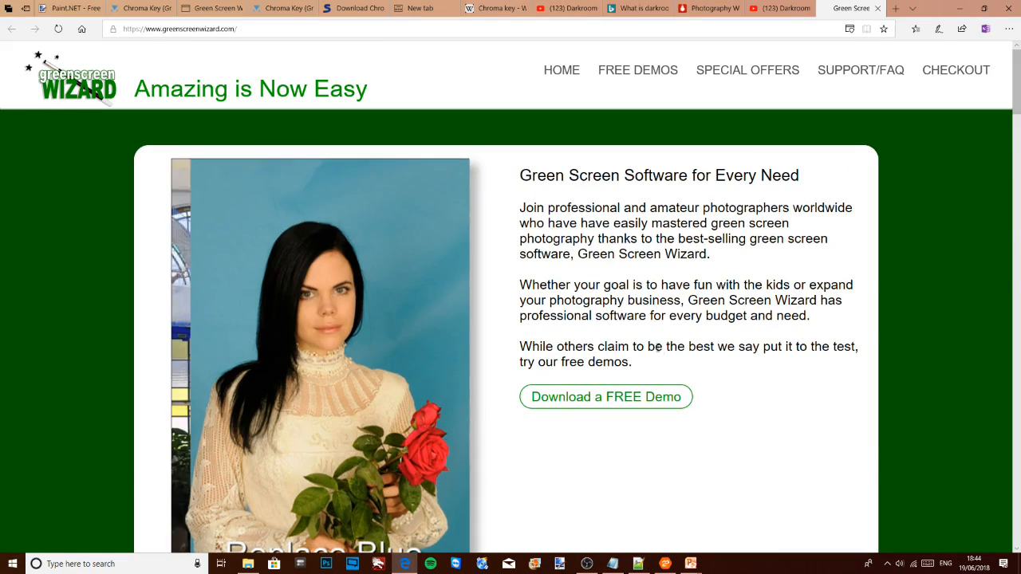
pyautogui.scroll(-2, 661, 346)
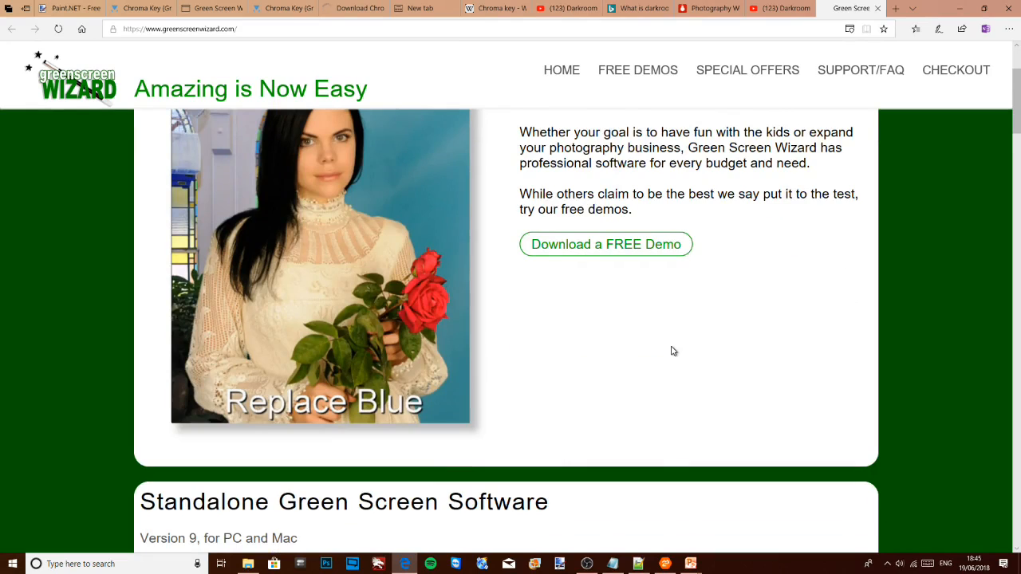
pyautogui.scroll(2, 671, 351)
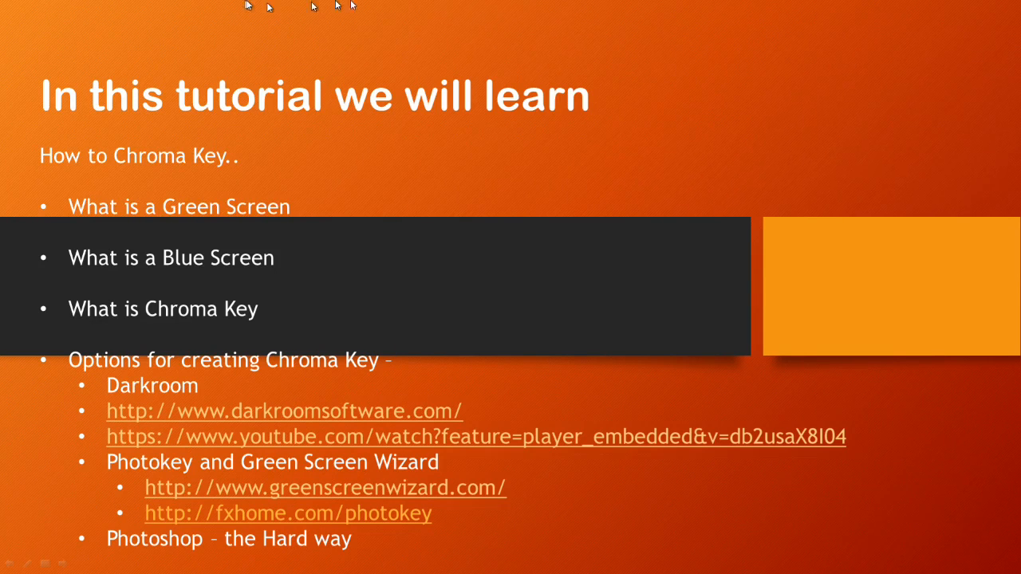
# Step: Switch to Photoshop and open the green screen JPG of the boy and man from the Chrome Key for tutorial folder
pyautogui.moveTo(570, 8)
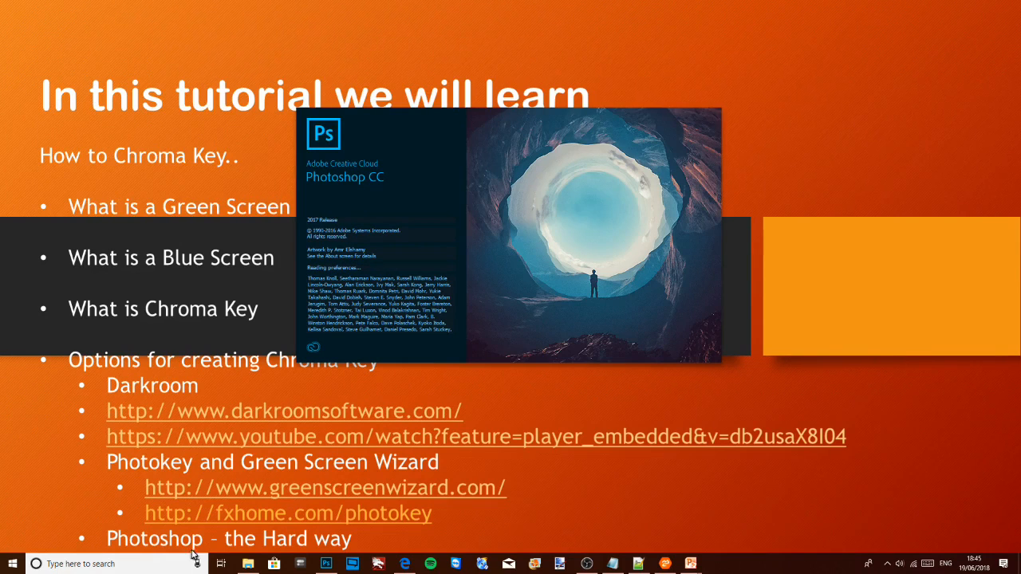
pyautogui.click(243, 564)
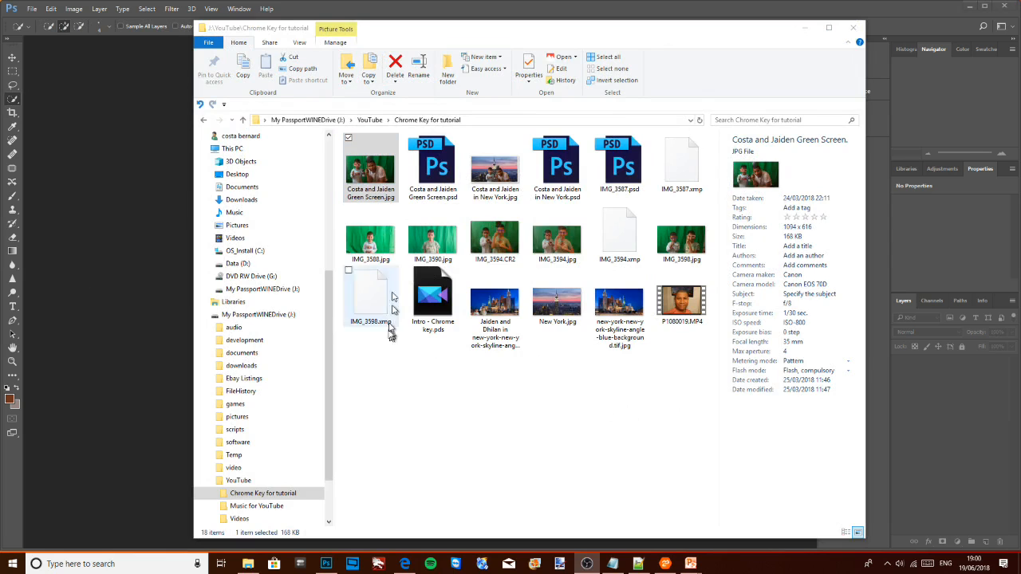
pyautogui.moveTo(315, 183); pyautogui.dragTo(150, 204)
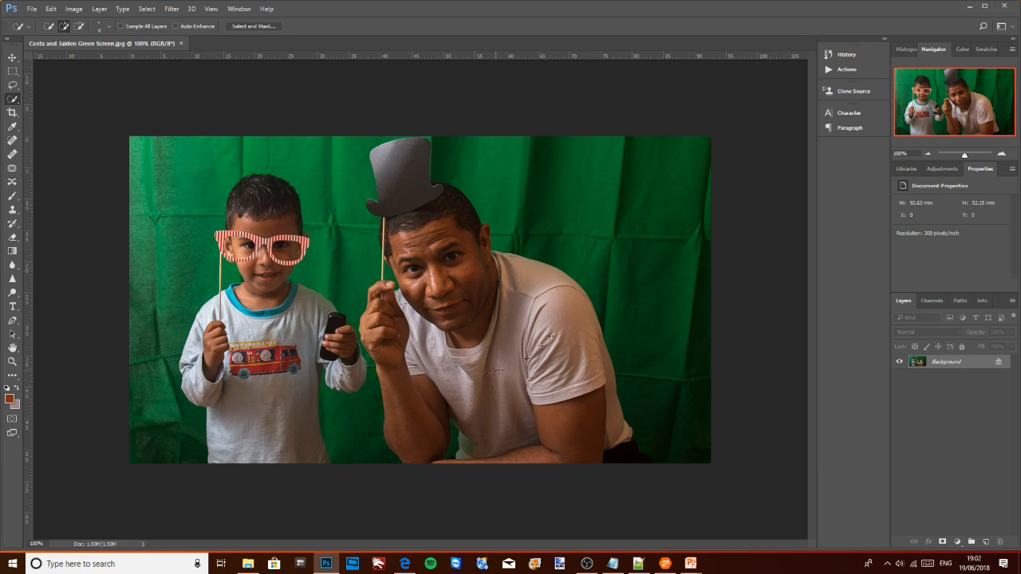
# Step: Select the boy and the man, including the phone and the top hat, with the Quick Selection tool
pyautogui.rightClick(17, 102)
pyautogui.click(53, 102)
pyautogui.moveTo(263, 180)
pyautogui.mouseDown()
pyautogui.moveTo(258, 397)
pyautogui.moveTo(240, 430)
pyautogui.moveTo(206, 319)
pyautogui.mouseUp()
pyautogui.moveTo(335, 341)
pyautogui.mouseDown()
pyautogui.moveTo(344, 358)
pyautogui.moveTo(331, 317)
pyautogui.mouseUp()
pyautogui.moveTo(389, 156)
pyautogui.mouseDown()
pyautogui.moveTo(451, 307)
pyautogui.moveTo(500, 385)
pyautogui.mouseUp()
pyautogui.moveTo(558, 416)
pyautogui.mouseDown()
pyautogui.moveTo(613, 448)
pyautogui.moveTo(560, 316)
pyautogui.mouseUp()
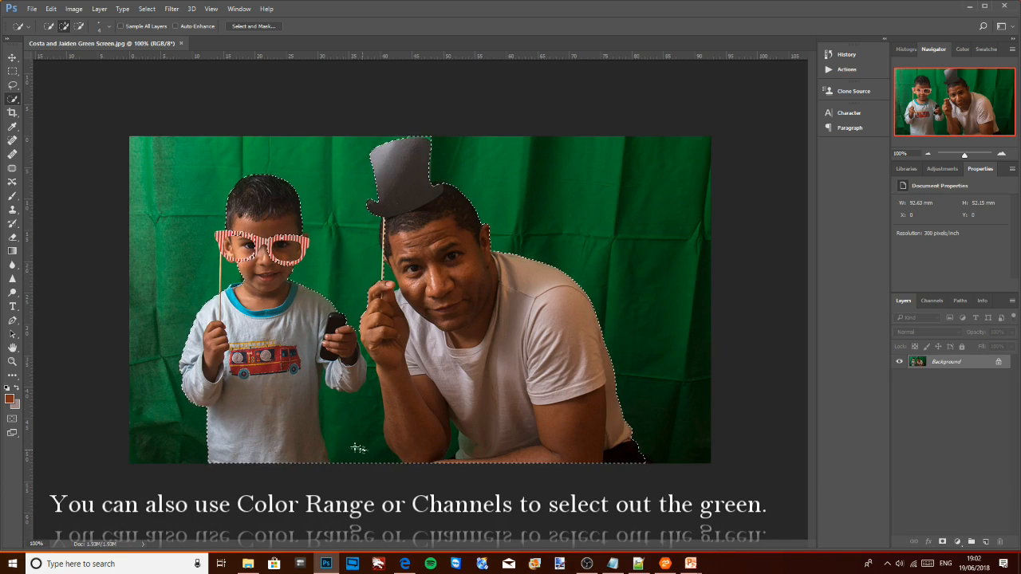
# Step: Subtract the green area between the boy and the man from the selection and refine it around the props' sticks
pyautogui.press('alt')
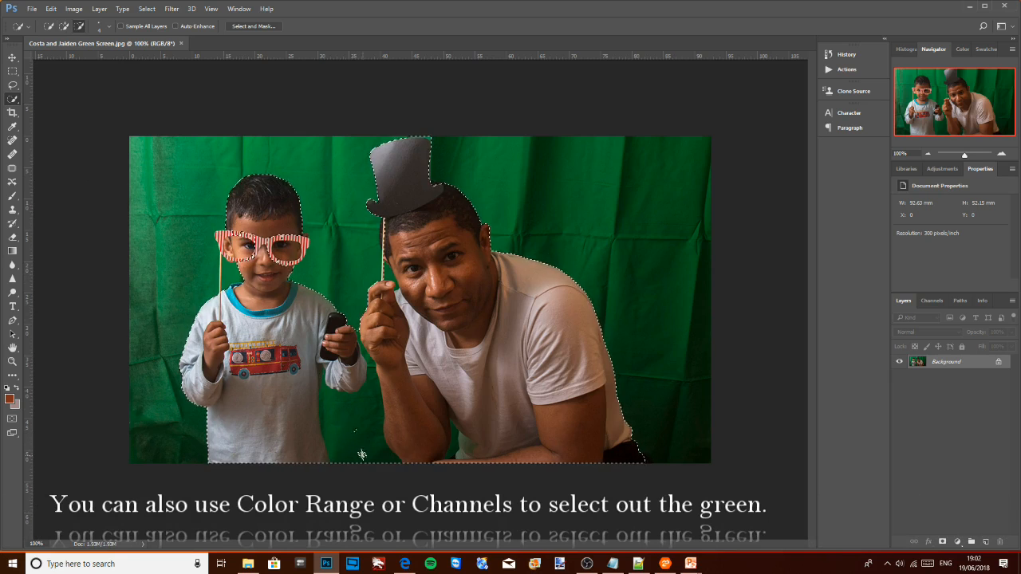
pyautogui.moveTo(368, 467)
pyautogui.mouseDown()
pyautogui.moveTo(351, 420)
pyautogui.moveTo(359, 397)
pyautogui.mouseUp()
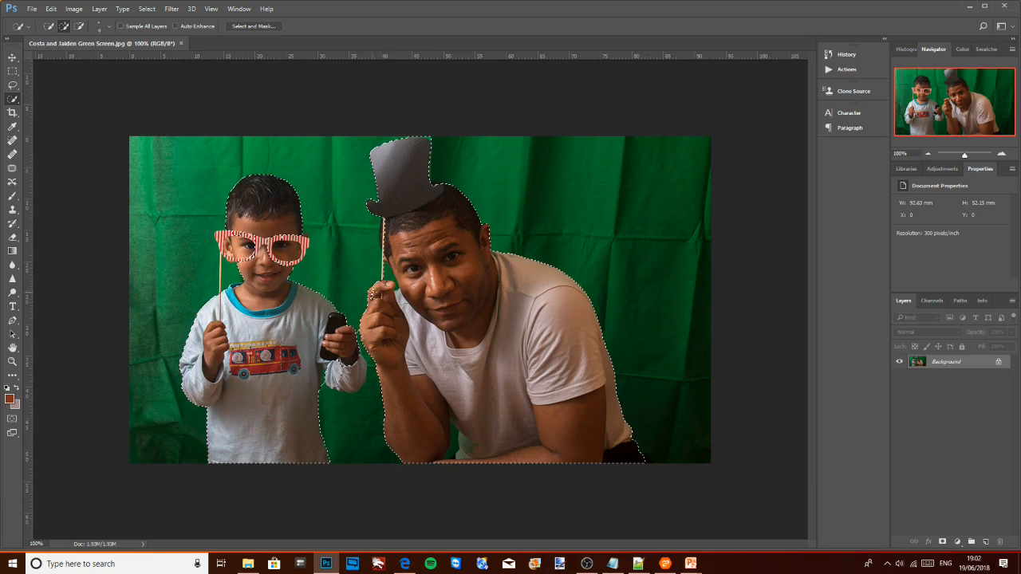
pyautogui.press('alt')
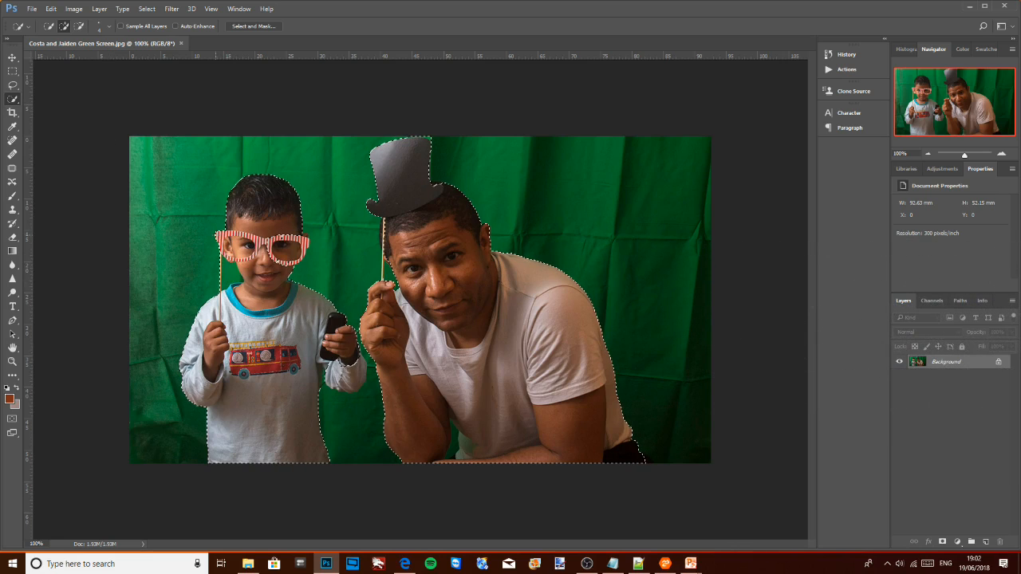
pyautogui.press('alt')
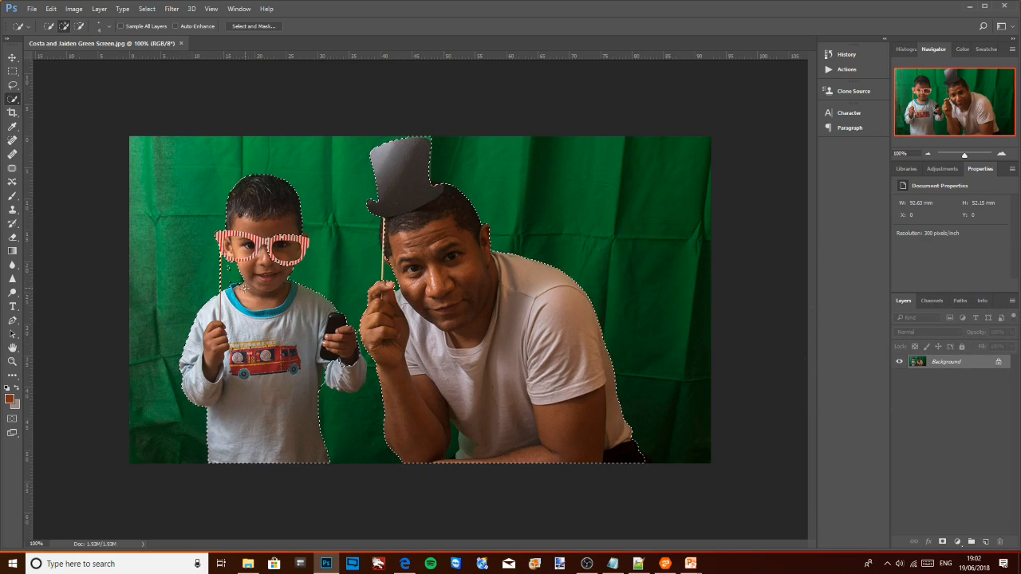
pyautogui.press('alt')
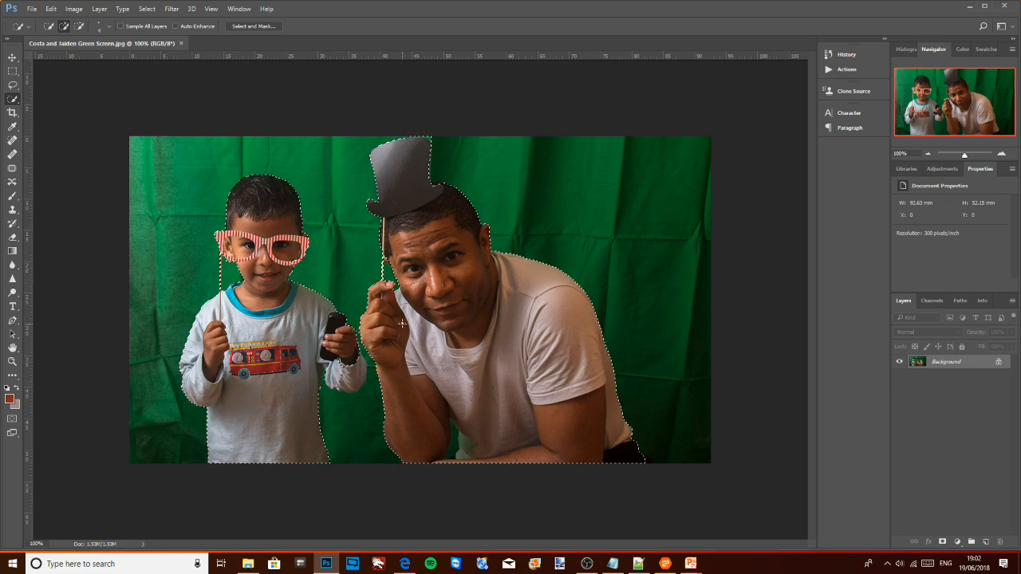
# Step: Subtract the small green gap between the man's forearm and shirt, keeping his arm in the selection
pyautogui.press('alt')
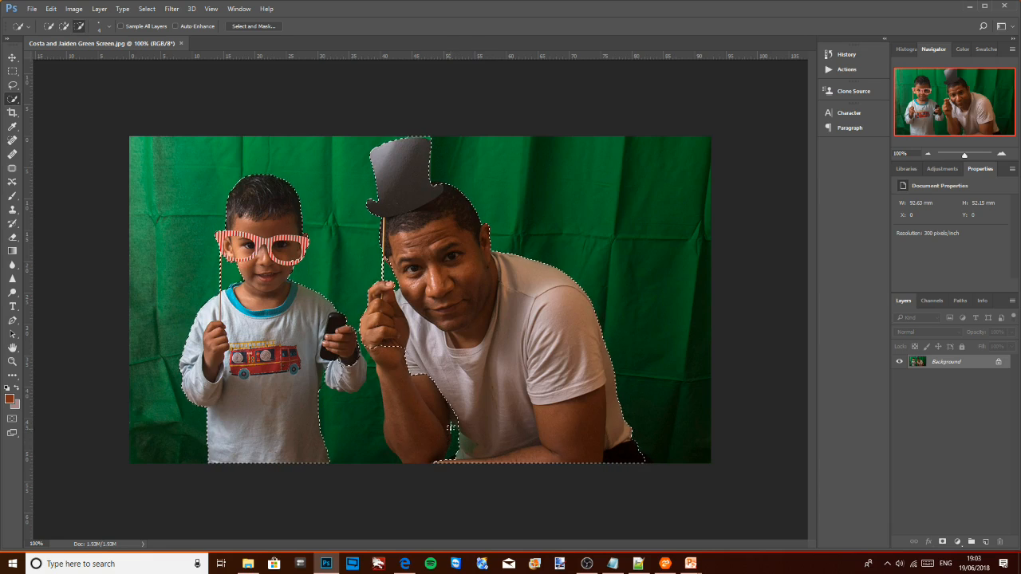
pyautogui.moveTo(427, 424); pyautogui.dragTo(423, 443)
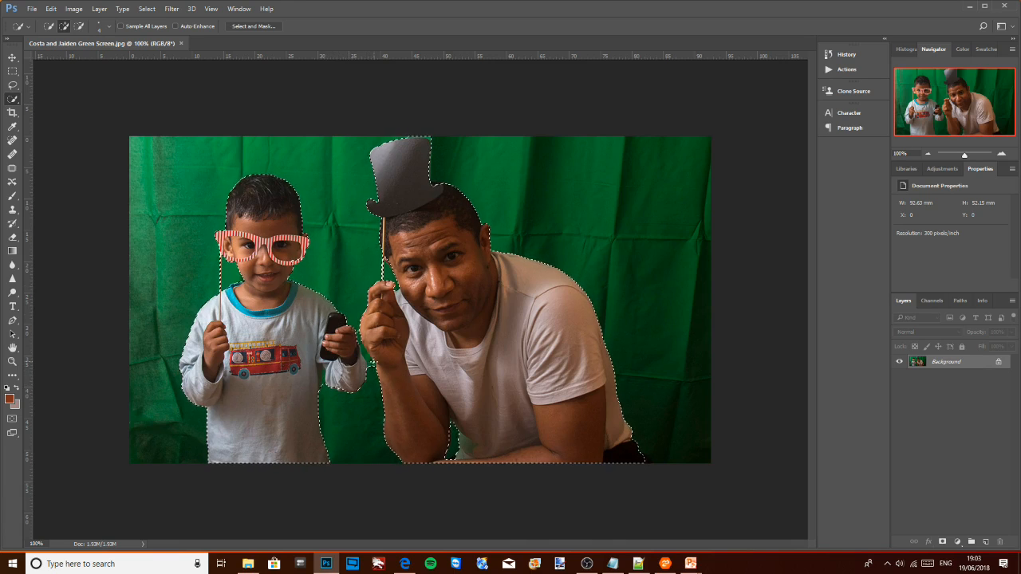
pyautogui.press('alt')
pyautogui.click(147, 9)
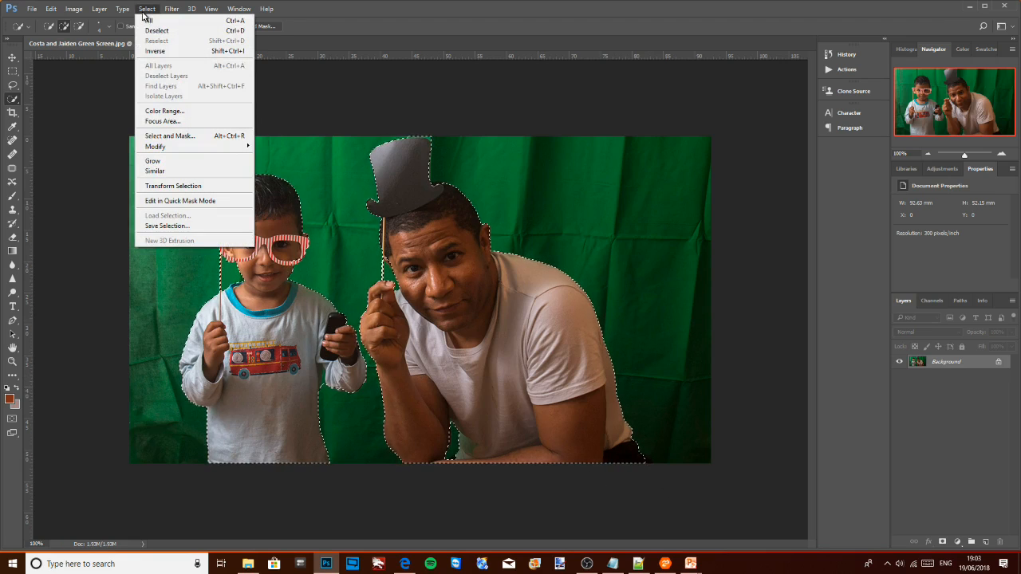
pyautogui.click(169, 136)
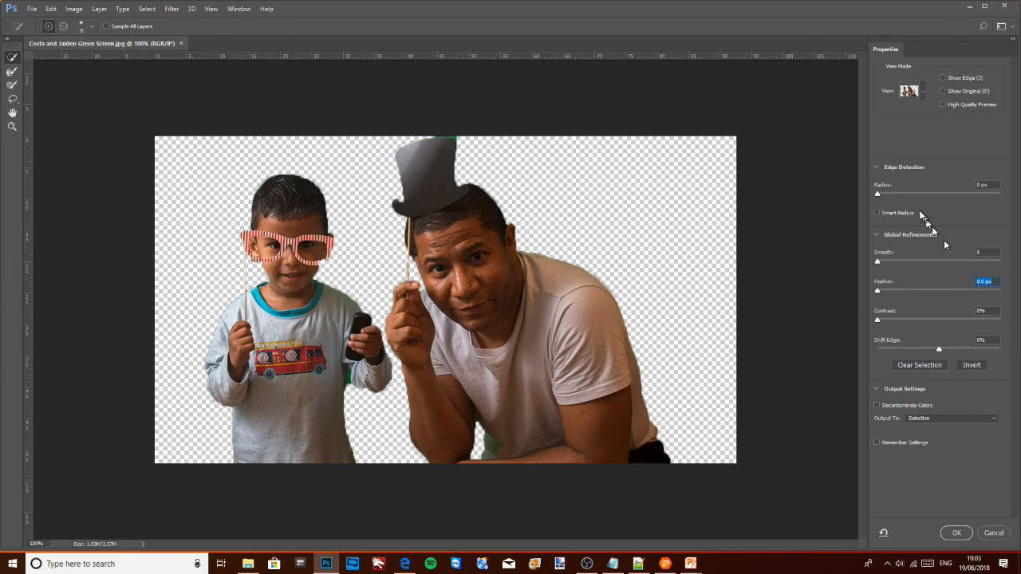
pyautogui.moveTo(878, 196)
pyautogui.mouseDown()
pyautogui.moveTo(906, 193)
pyautogui.moveTo(894, 194)
pyautogui.mouseUp()
pyautogui.moveTo(879, 261); pyautogui.dragTo(904, 262)
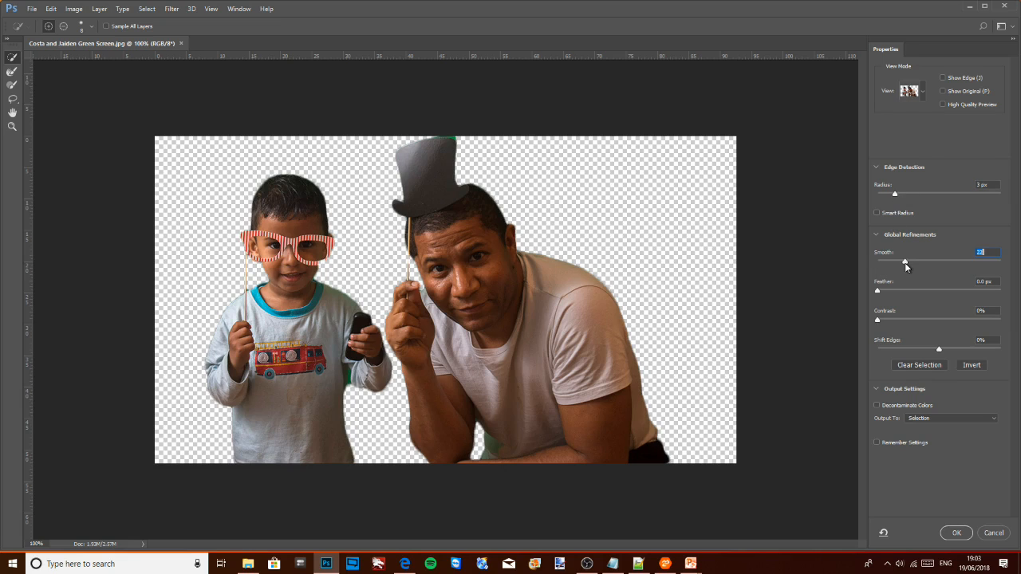
pyautogui.click(944, 78)
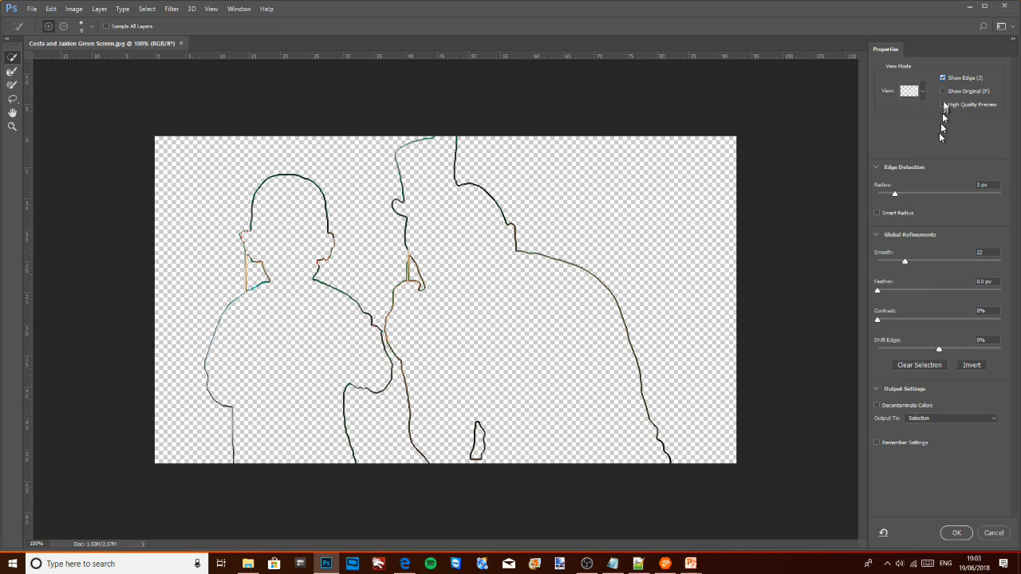
pyautogui.click(944, 78)
pyautogui.moveTo(877, 291); pyautogui.dragTo(896, 322)
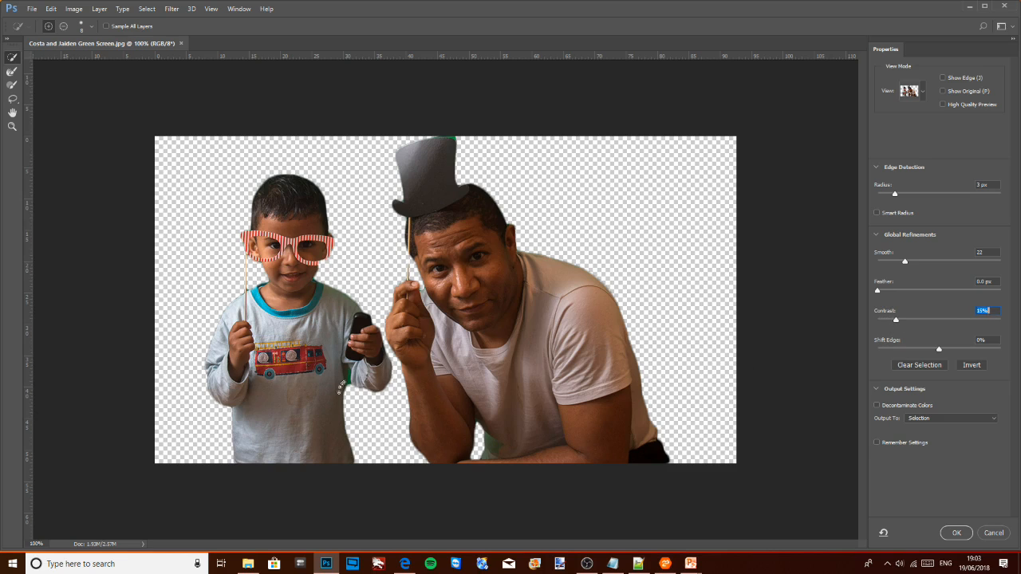
pyautogui.click(998, 534)
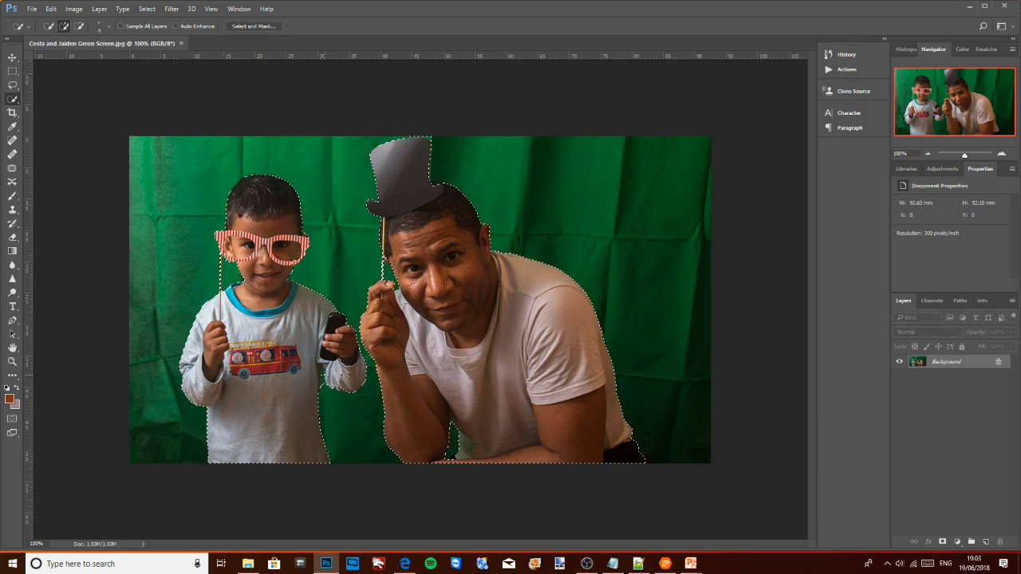
# Step: Subtract the leftover green beside the boy's sleeve and output the selection through Select and Mask as a New Layer with Layer Mask
pyautogui.press('alt')
pyautogui.keyDown('alt'); pyautogui.click(323, 375); pyautogui.keyUp('alt')
pyautogui.click(147, 9)
pyautogui.click(170, 137)
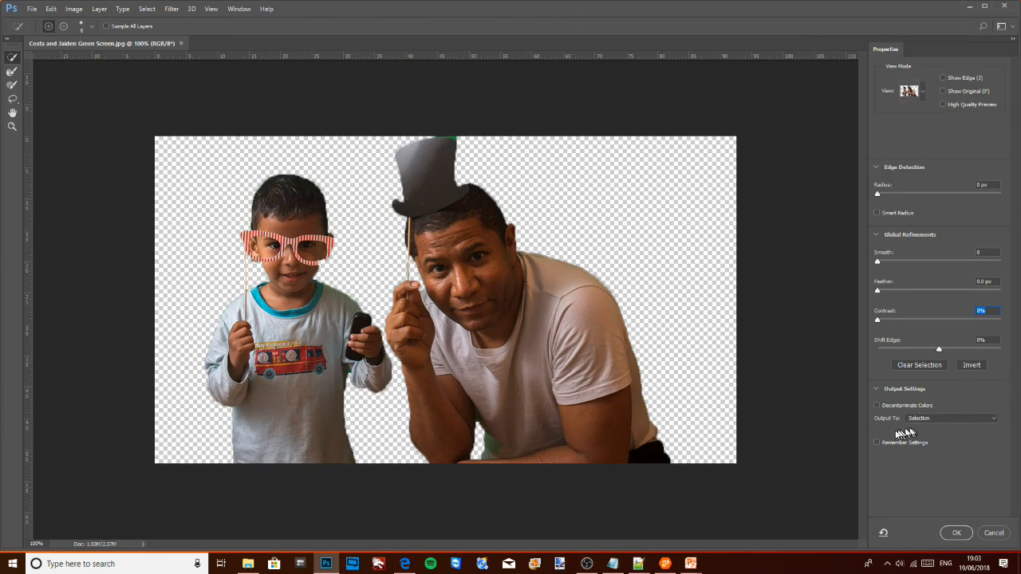
pyautogui.click(977, 421)
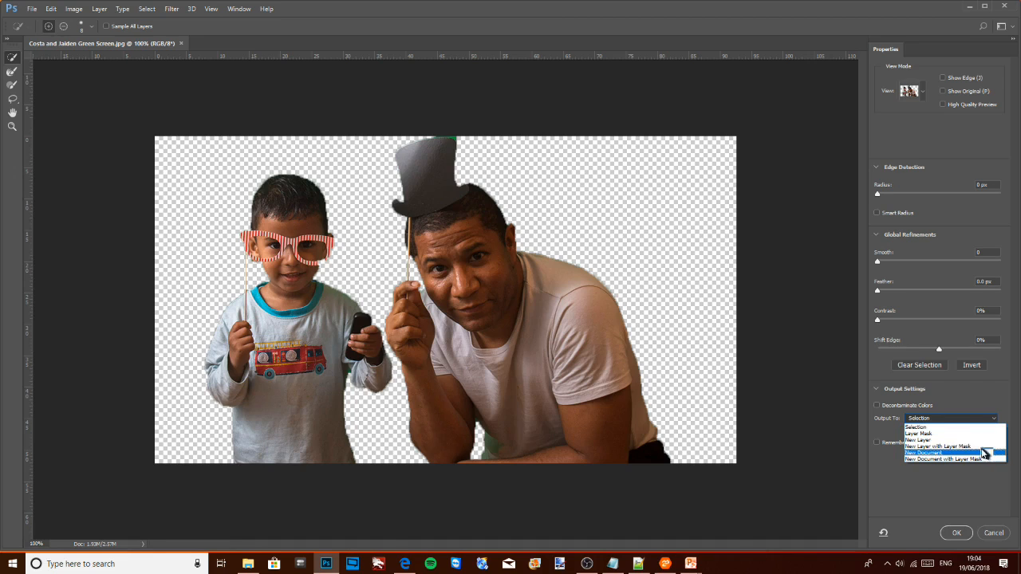
pyautogui.click(976, 446)
pyautogui.click(956, 533)
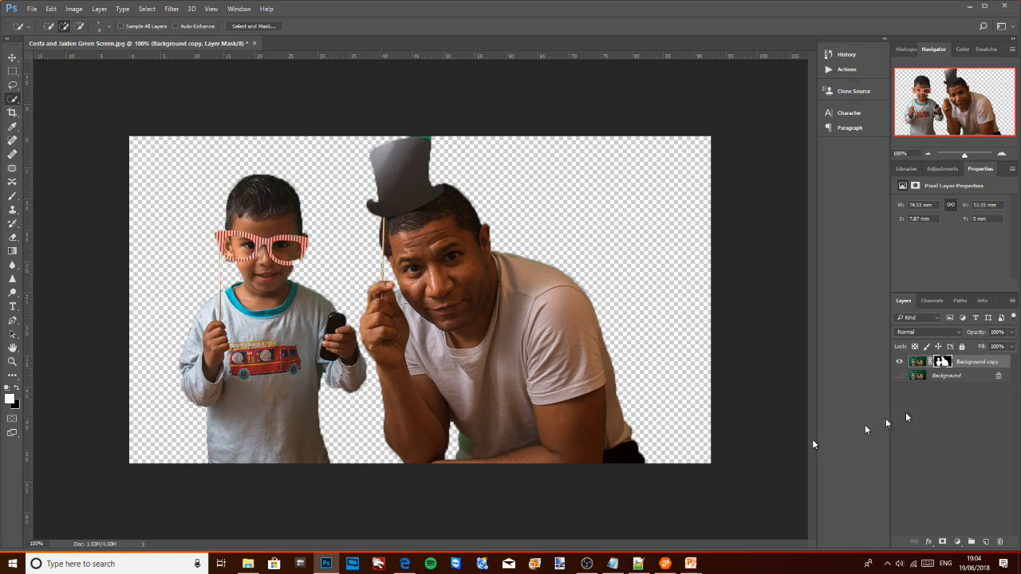
pyautogui.click(942, 543)
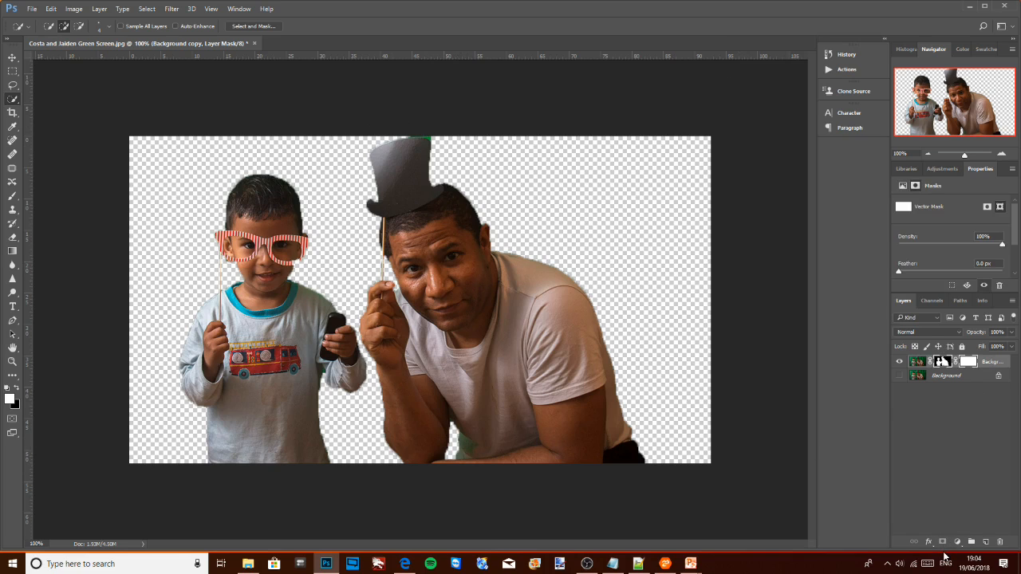
pyautogui.click(51, 8)
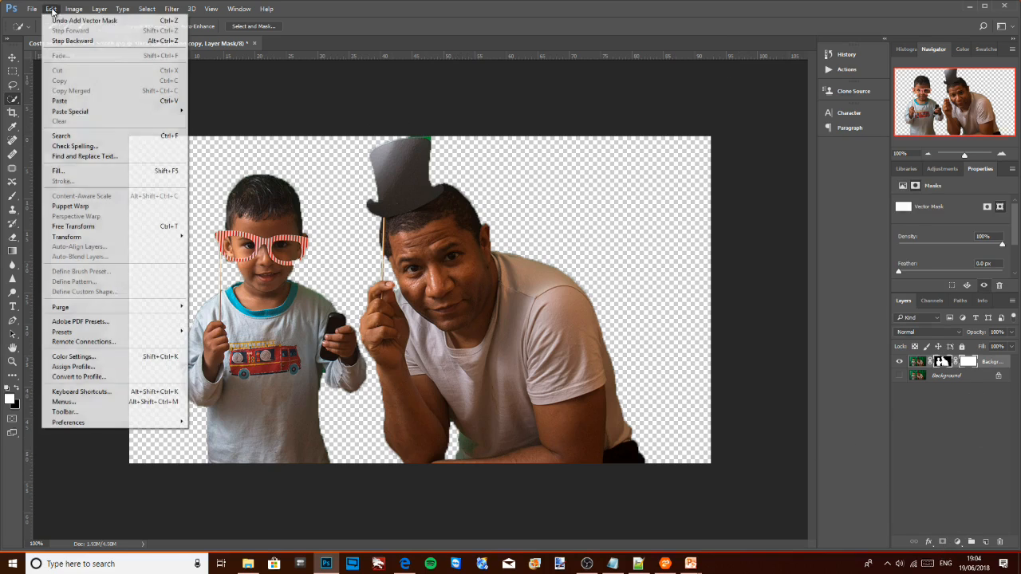
pyautogui.click(70, 41)
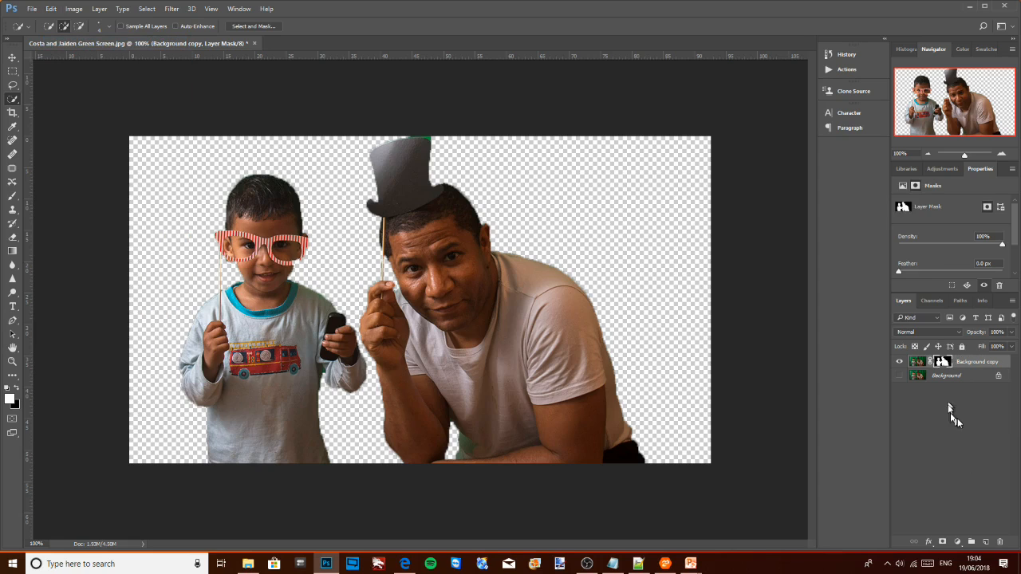
# Step: Add a Hue/Saturation adjustment layer and reduce the saturation of the Greens to the minimum
pyautogui.click(959, 544)
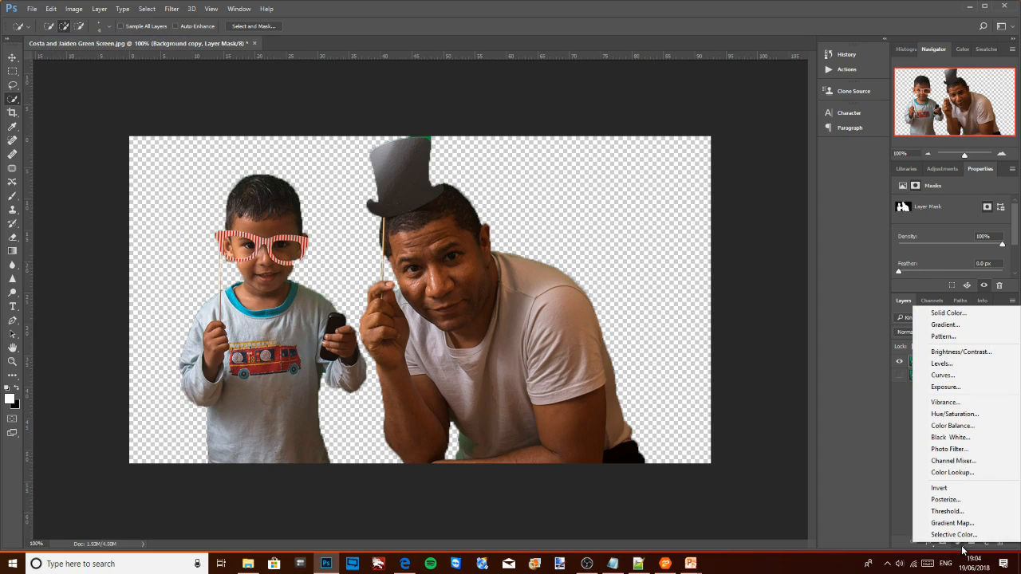
pyautogui.click(969, 415)
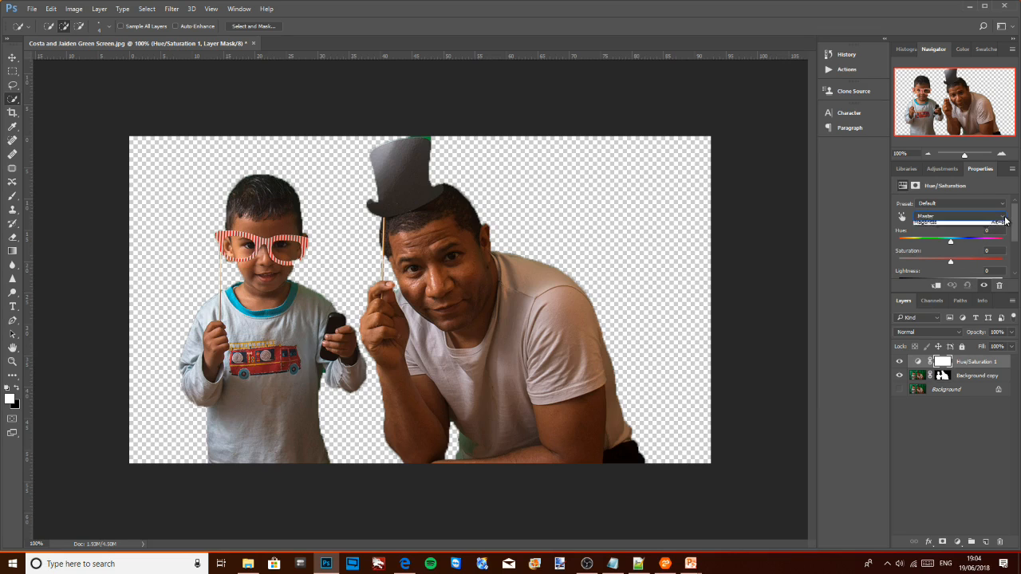
pyautogui.click(993, 216)
pyautogui.click(978, 247)
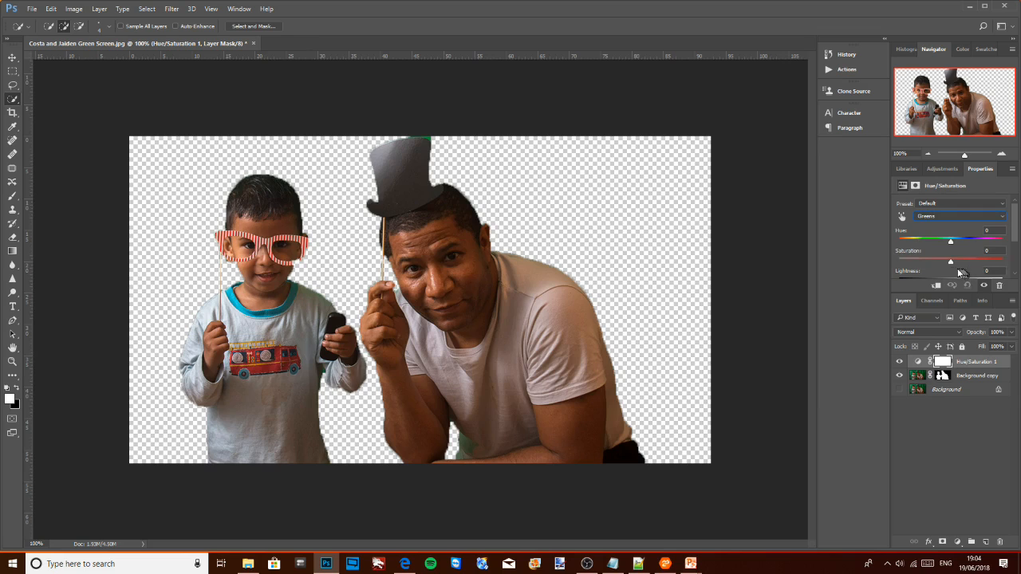
pyautogui.moveTo(951, 261); pyautogui.dragTo(865, 281)
# Step: Reduce the saturation of the Yellows to -100 in the Hue/Saturation adjustment layer
pyautogui.click(991, 219)
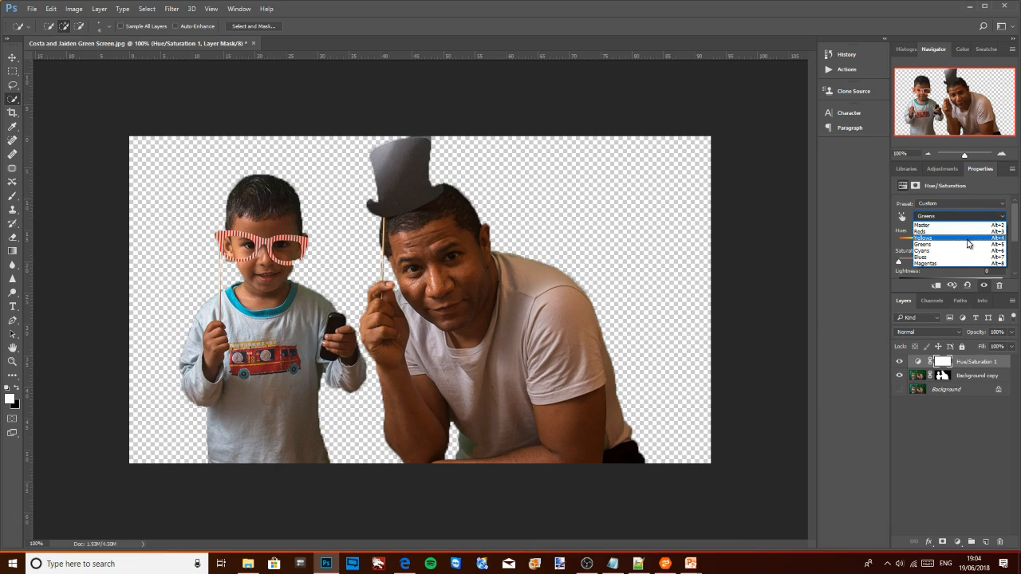
pyautogui.click(967, 239)
pyautogui.moveTo(951, 265); pyautogui.dragTo(897, 265)
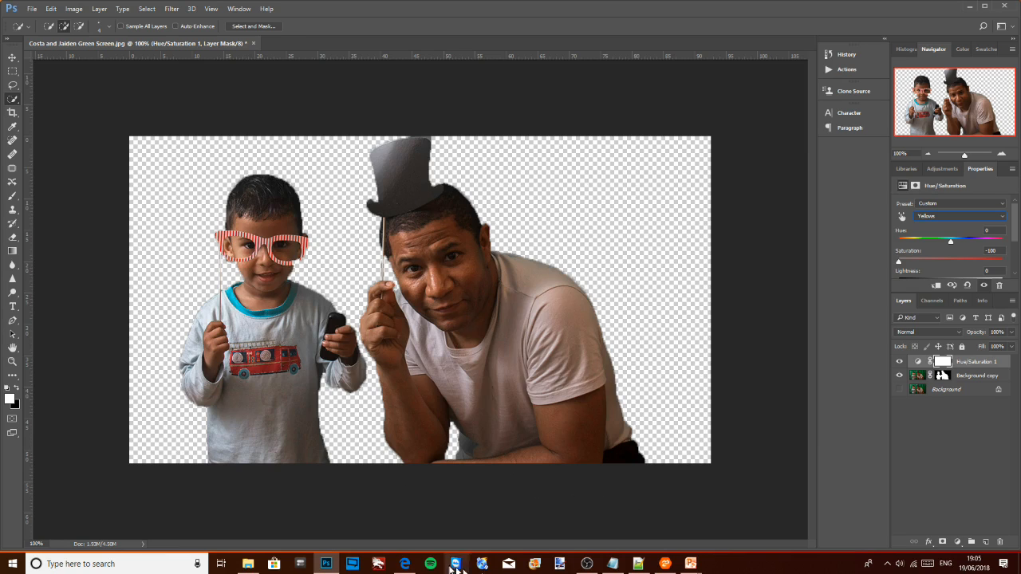
# Step: Place new-york-new-york-skyline-angle-blue-background.tif.jpg from the Chrome Key for tutorial folder into the Photoshop document as a layer
pyautogui.click(248, 564)
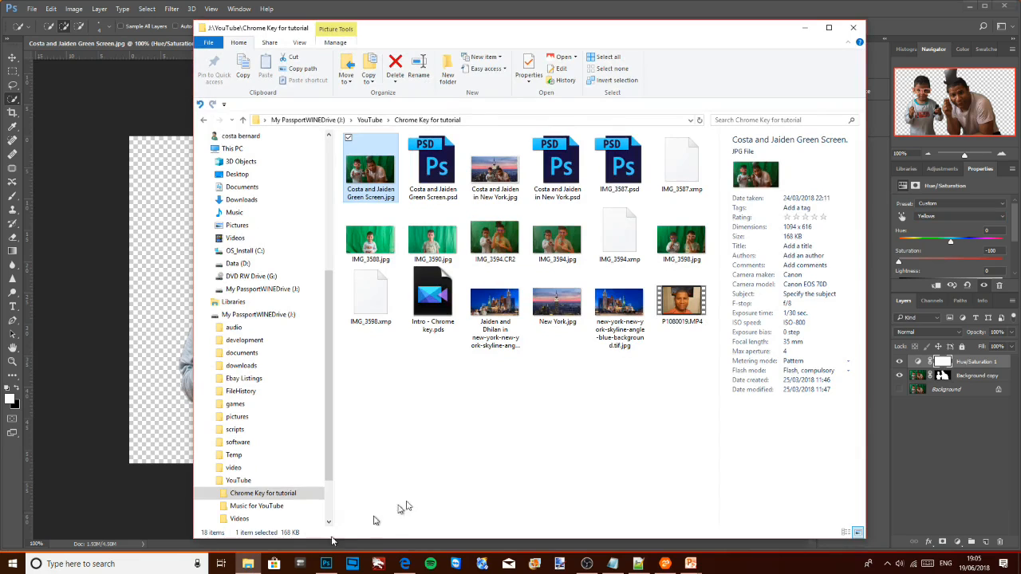
pyautogui.click(621, 331)
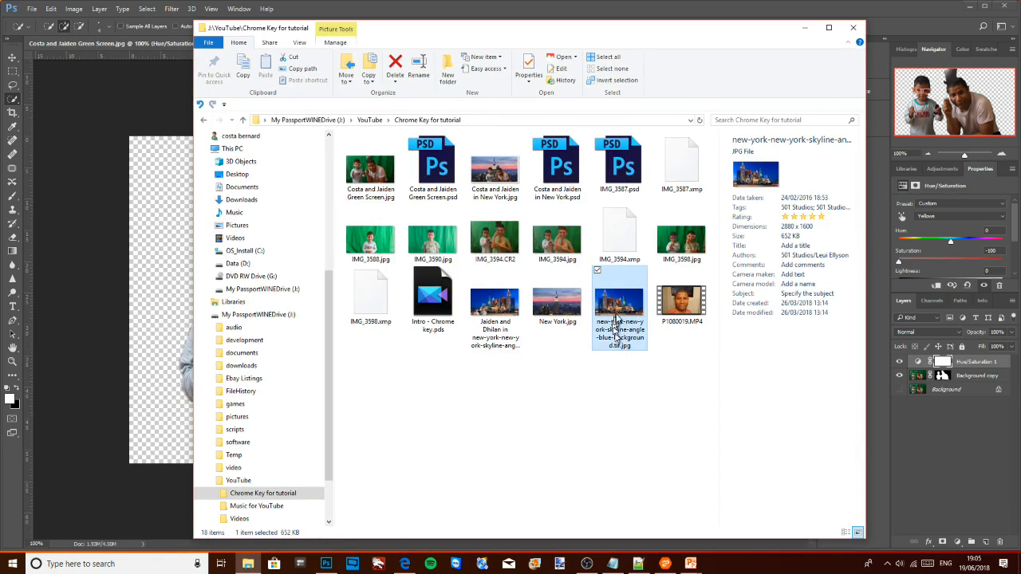
pyautogui.moveTo(151, 246); pyautogui.dragTo(148, 246)
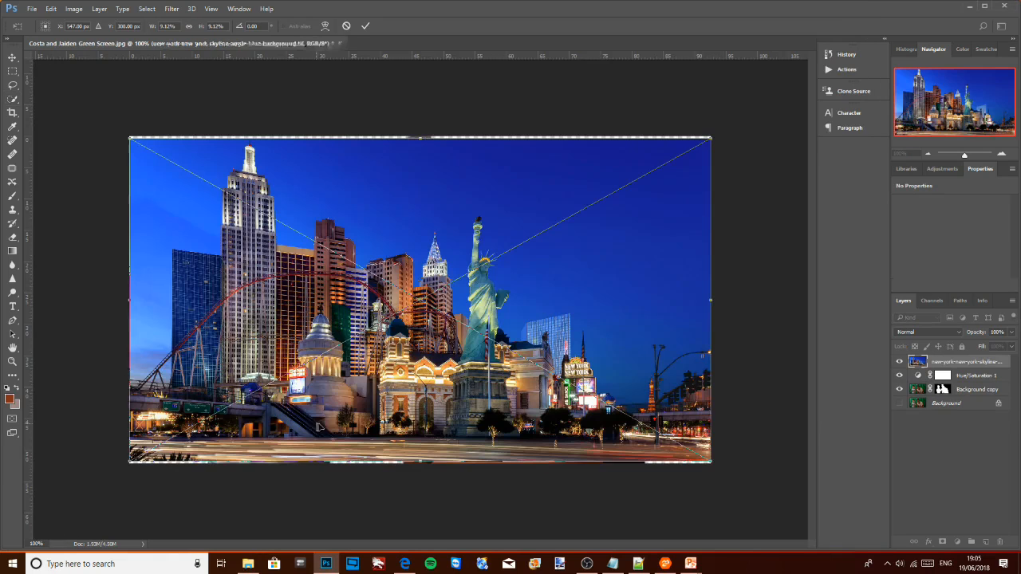
pyautogui.press('Return')
# Step: With the skyline hidden, stamp Hue/Saturation 1 and Background copy into a new layer, then show the skyline beneath it
pyautogui.click(981, 378)
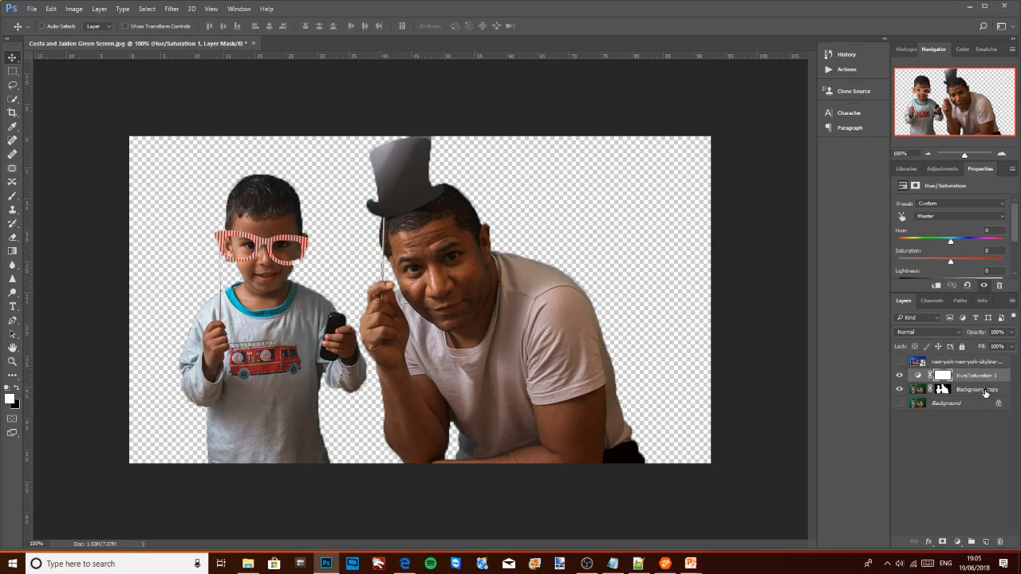
pyautogui.click(979, 396)
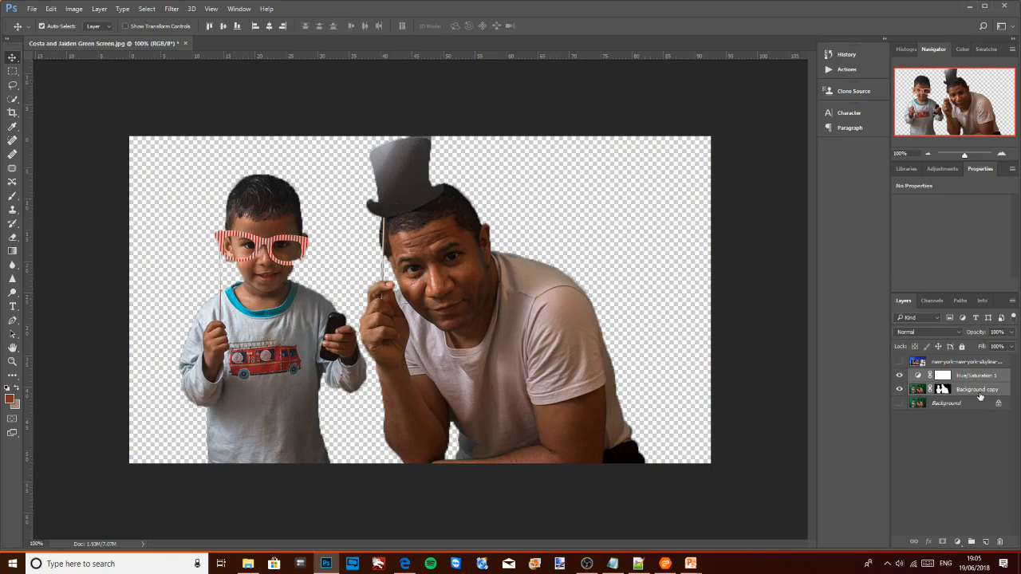
pyautogui.hotkey('ctrl', 'alt', 'shift', 'e')
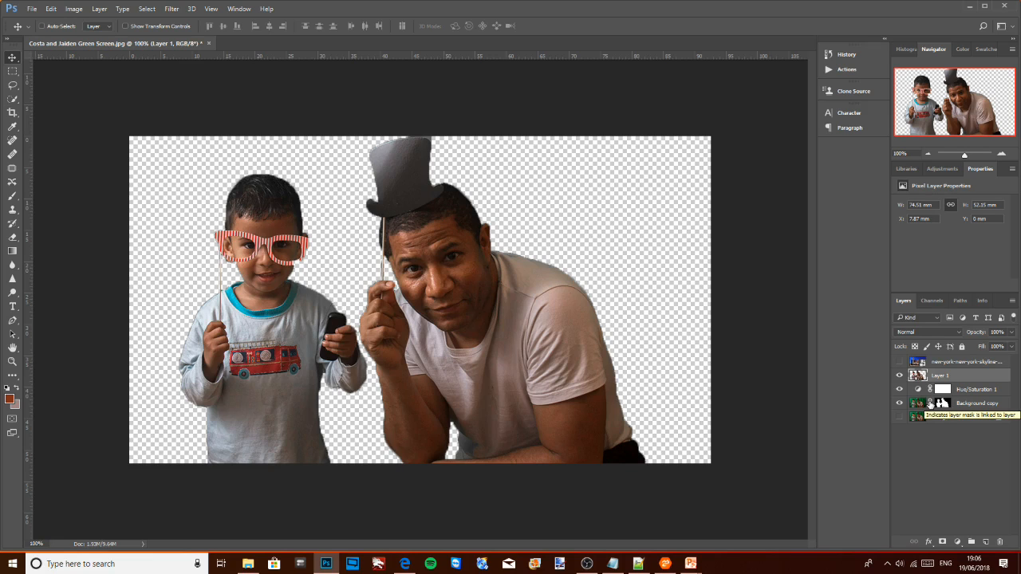
pyautogui.click(899, 364)
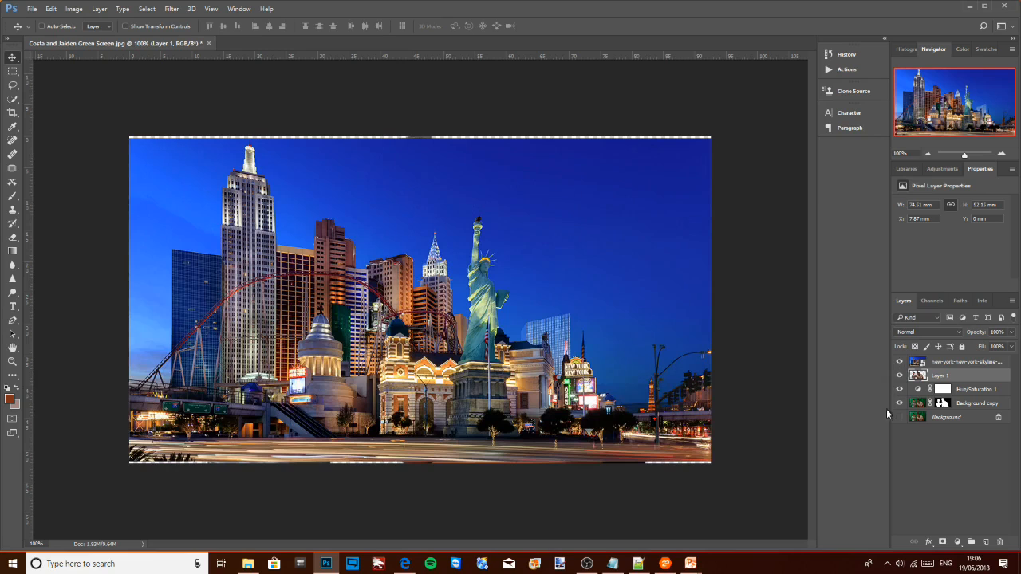
pyautogui.moveTo(971, 376); pyautogui.dragTo(964, 358)
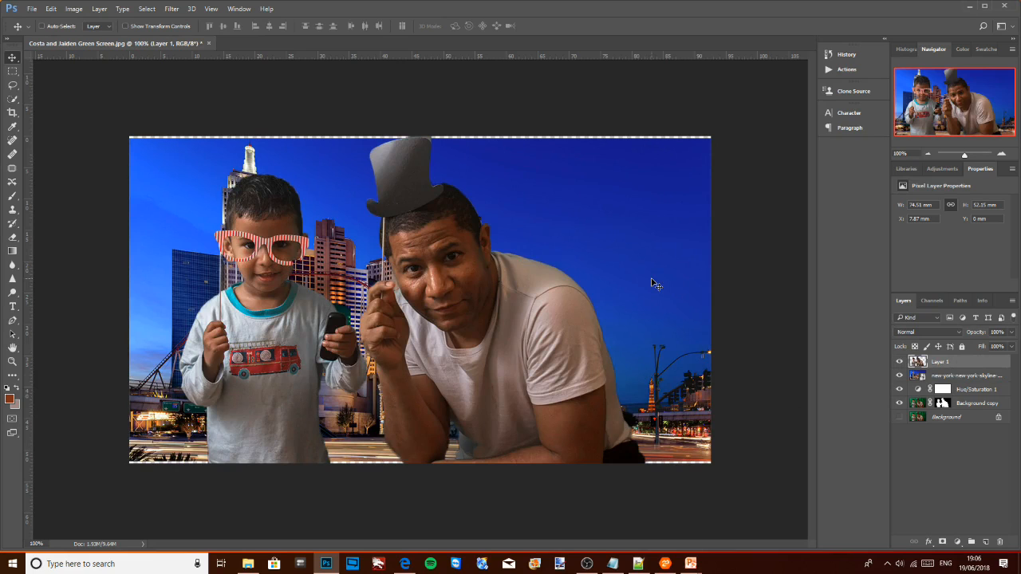
# Step: Scale the merged cutout of the boy and man to about 62% and position it at the skyline's lower edge
pyautogui.hotkey('ctrl', 't')
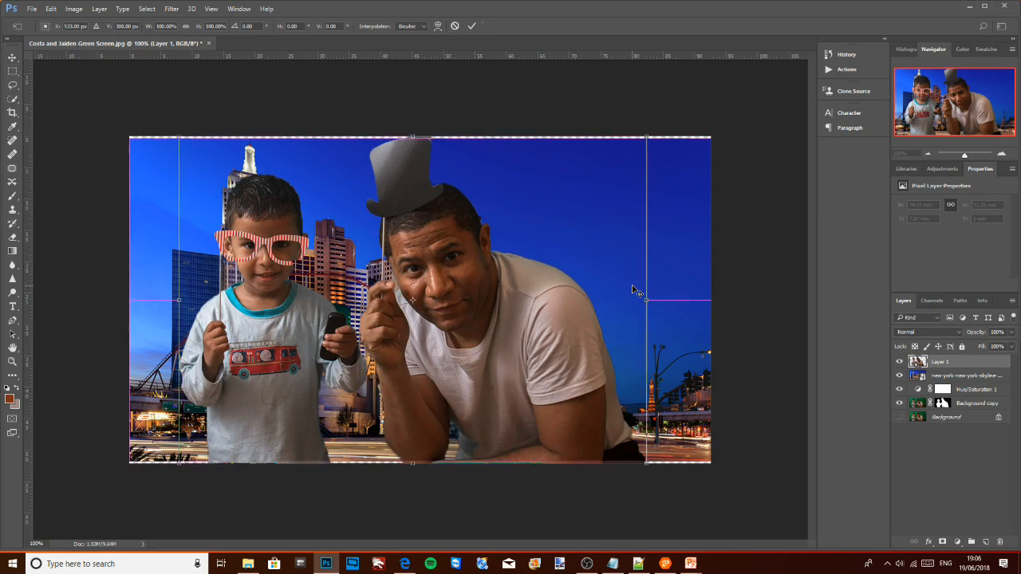
pyautogui.moveTo(646, 139); pyautogui.dragTo(484, 275)
pyautogui.moveTo(360, 364); pyautogui.dragTo(454, 370)
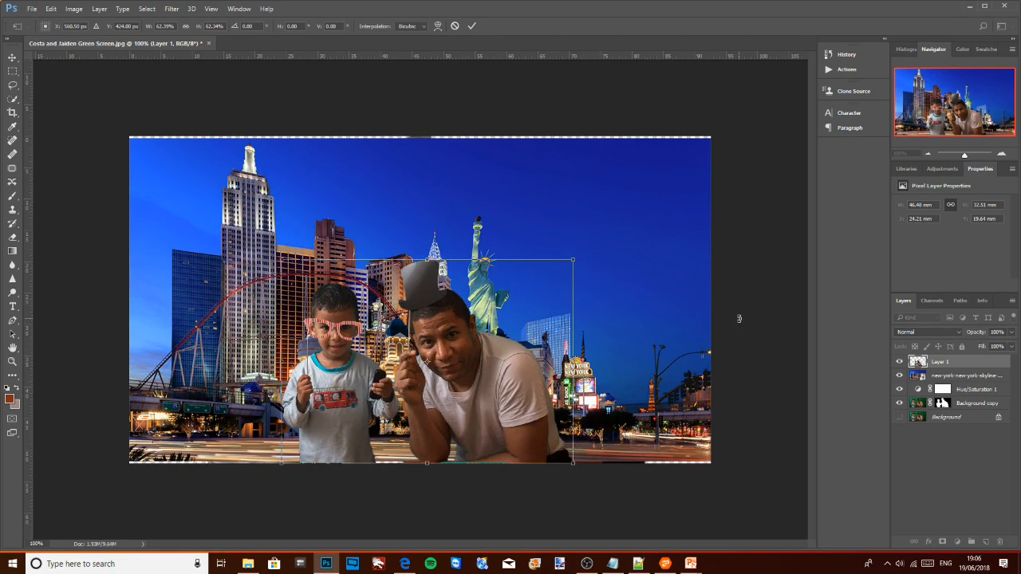
pyautogui.press('Return')
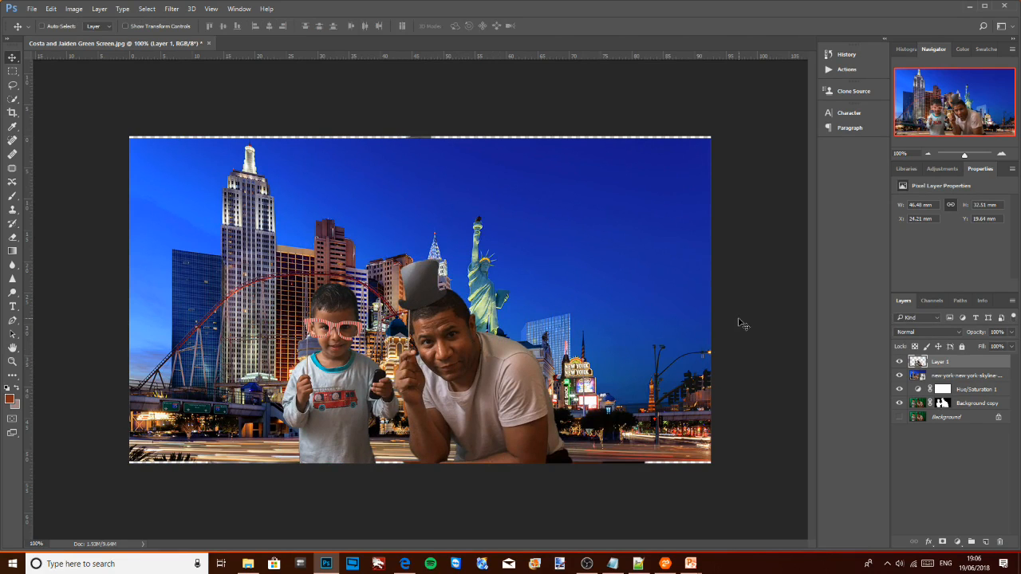
# Step: Crop the canvas to remove the transparent strips along the upper and lower edges of the skyline
pyautogui.click(12, 112)
pyautogui.click(130, 138)
pyautogui.moveTo(131, 138); pyautogui.dragTo(130, 142)
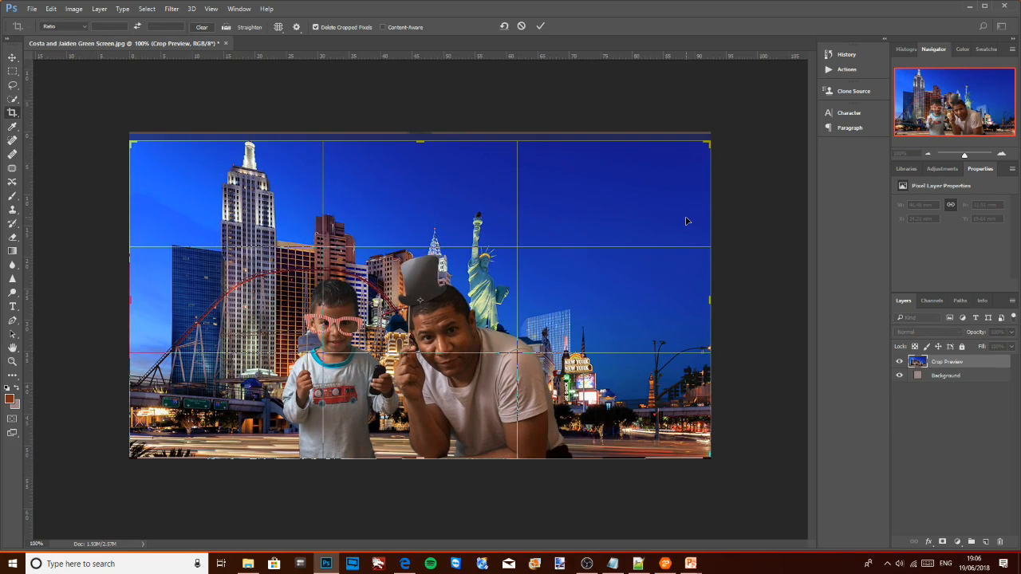
pyautogui.press('Return')
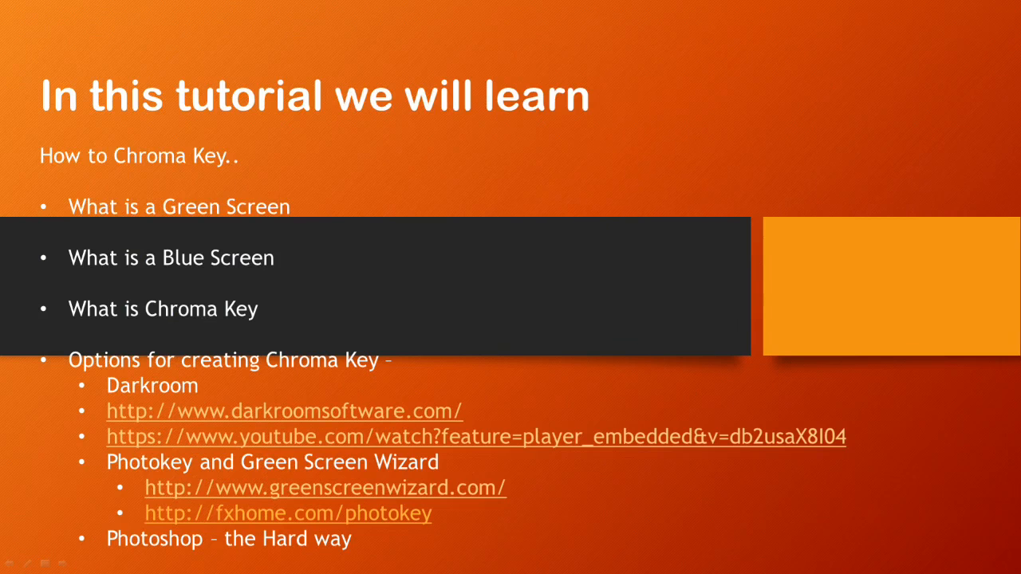
# Step: Advance the presentation to the free Paint.net option, follow its getpaint.net link and look over the page
pyautogui.click(496, 524)
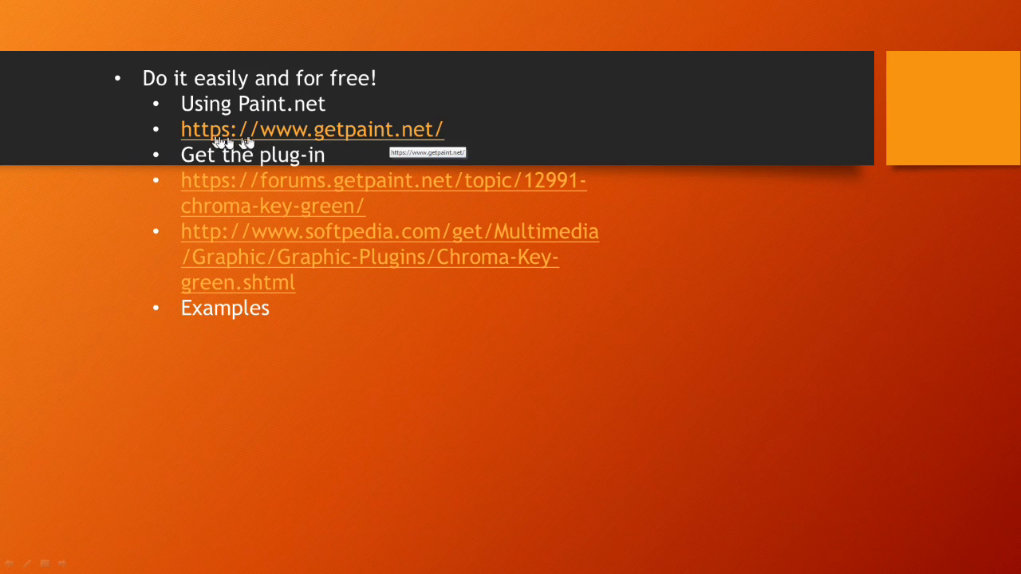
pyautogui.click(345, 137)
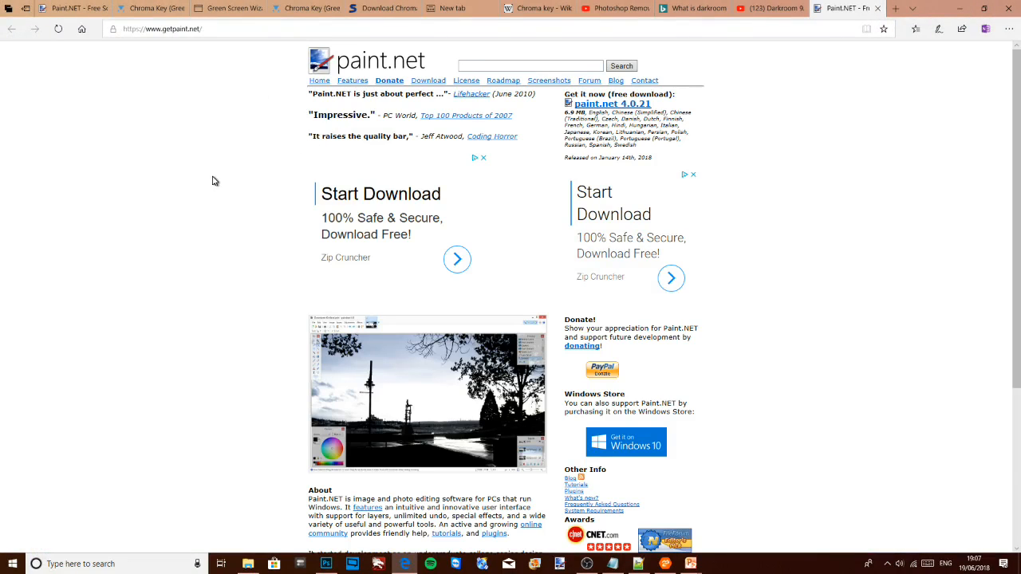
pyautogui.scroll(-3, 213, 181)
pyautogui.scroll(3, 213, 177)
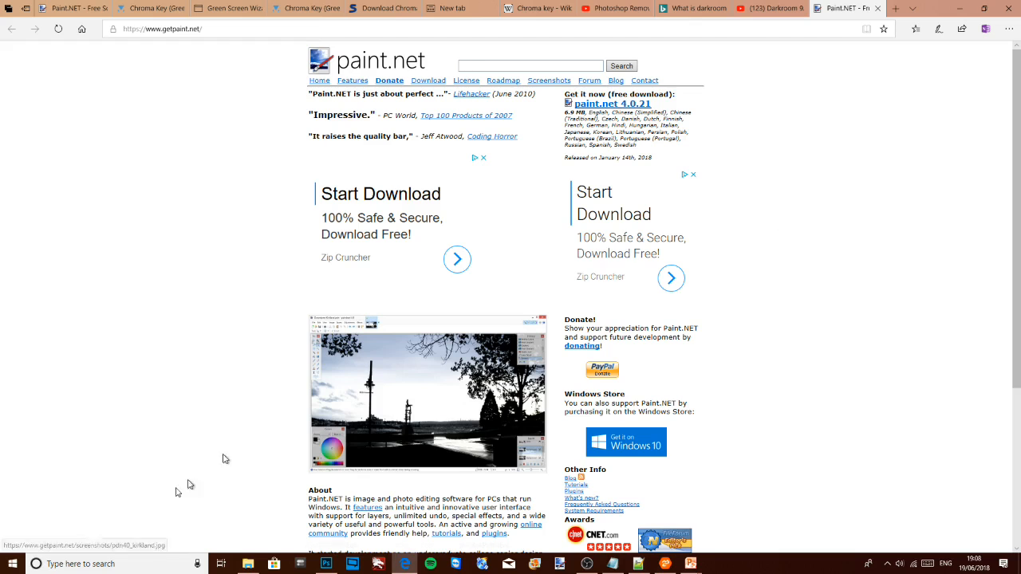
# Step: Launch the installed paint.net program
pyautogui.click(14, 565)
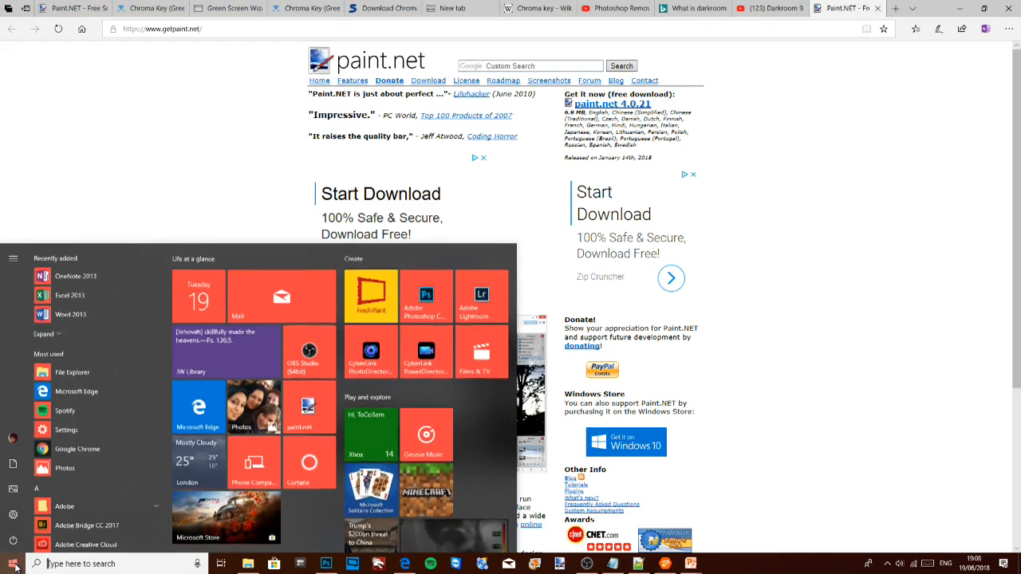
pyautogui.click(321, 424)
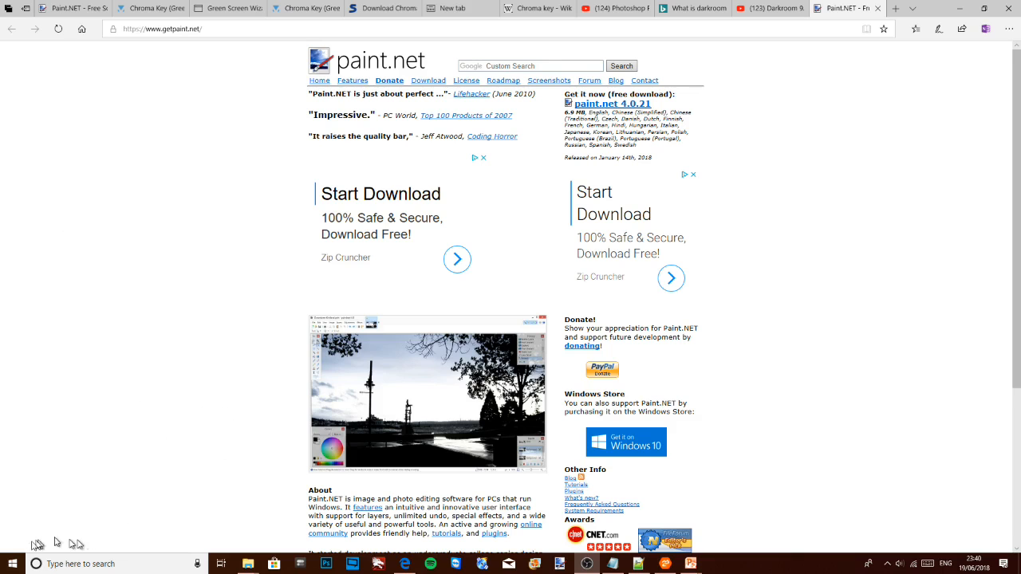
pyautogui.click(11, 563)
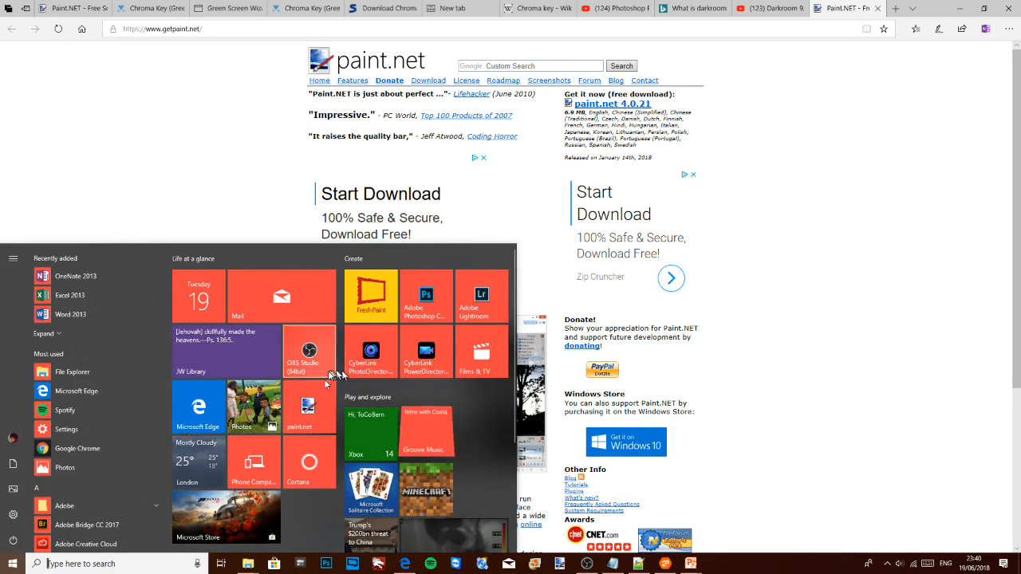
pyautogui.click(310, 411)
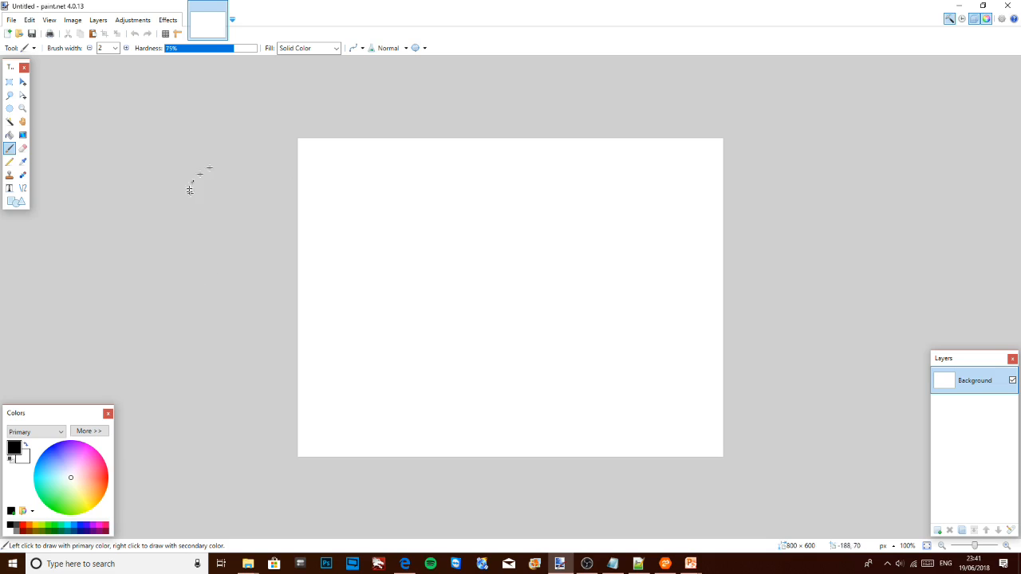
# Step: Check the Photo category of paint.net's effects for a chroma key entry
pyautogui.click(166, 22)
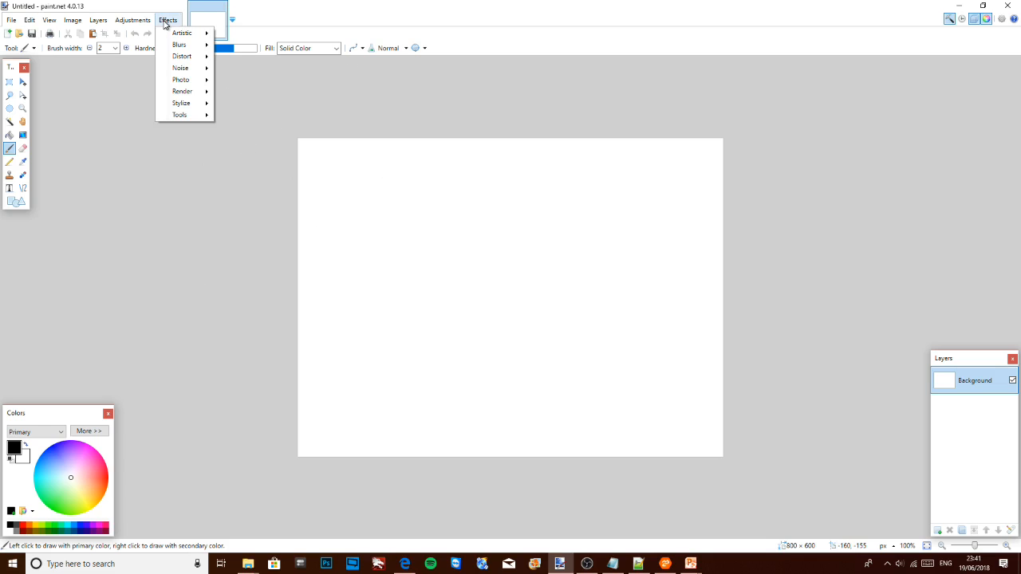
pyautogui.moveTo(183, 83)
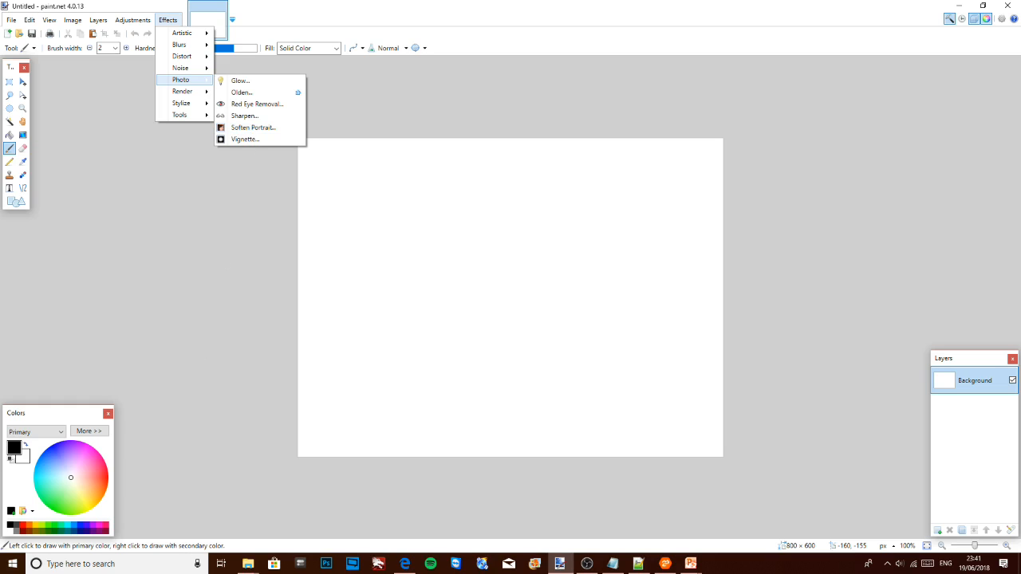
pyautogui.press('Escape')
pyautogui.press('Escape')
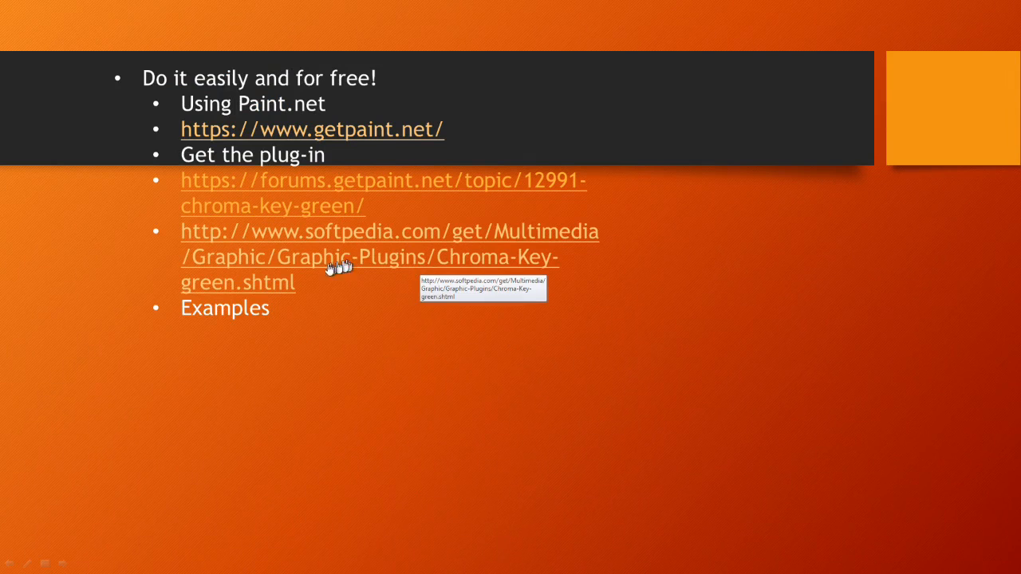
# Step: Follow the presentation's Softpedia link to the Chroma Key (green) plug-in and read its description down to the download link
pyautogui.click(403, 263)
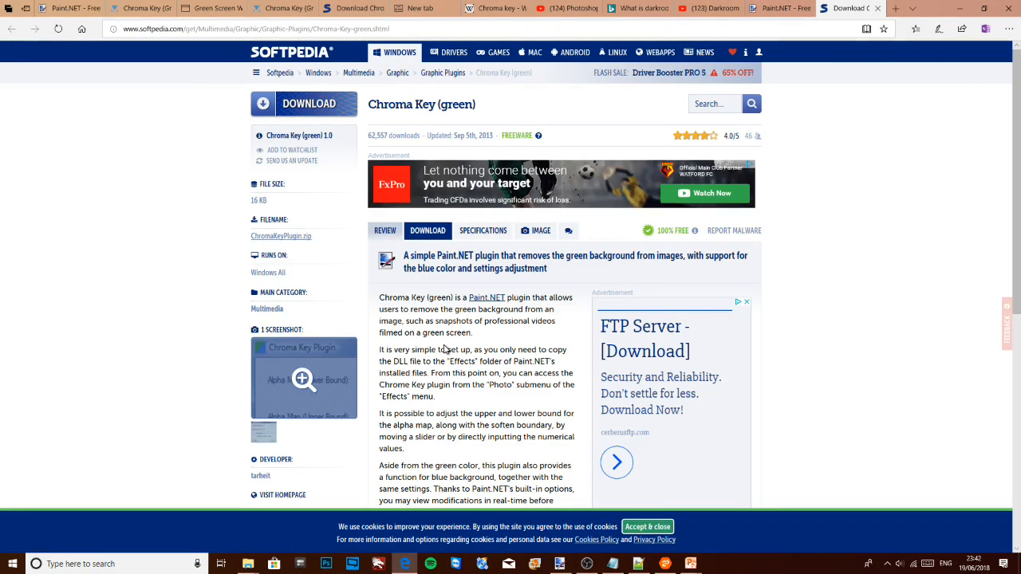
pyautogui.scroll(-2, 448, 343)
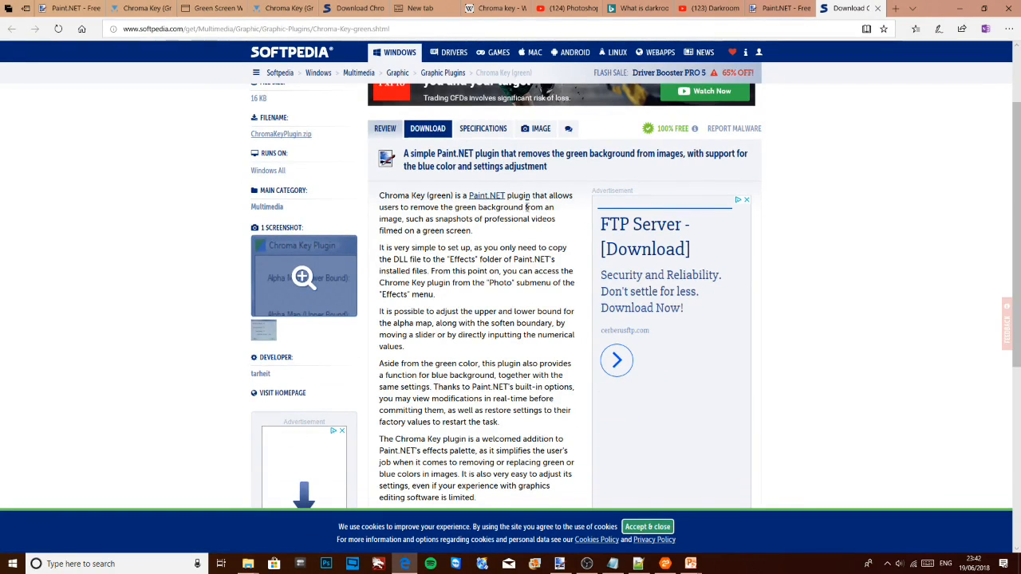
pyautogui.scroll(-4, 517, 298)
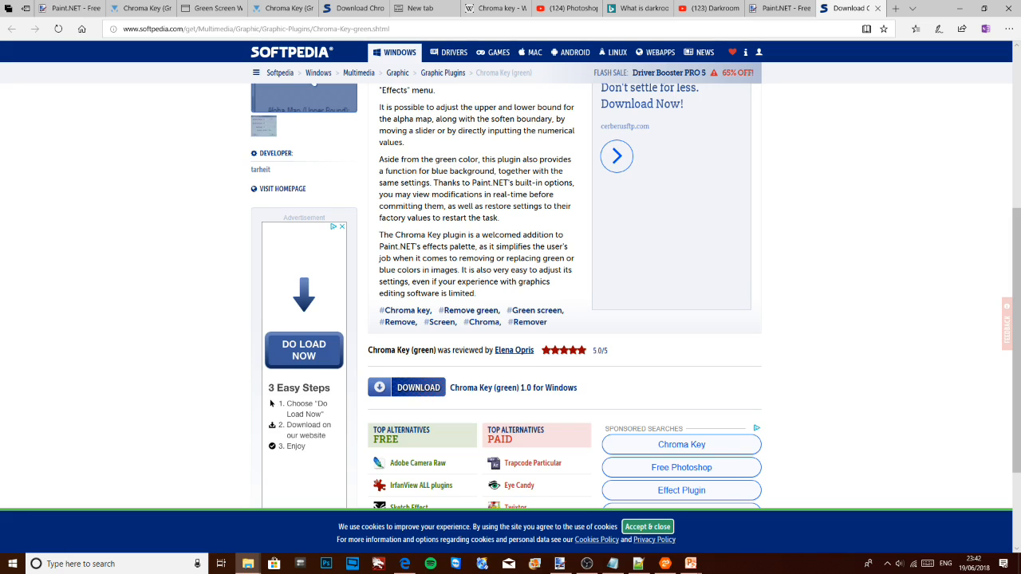
# Step: Switch to File Explorer and copy ChromaKeyPlugin.dll from the ChromaKeyPlugin folder in Downloads
pyautogui.hotkey('alt', 'Tab')
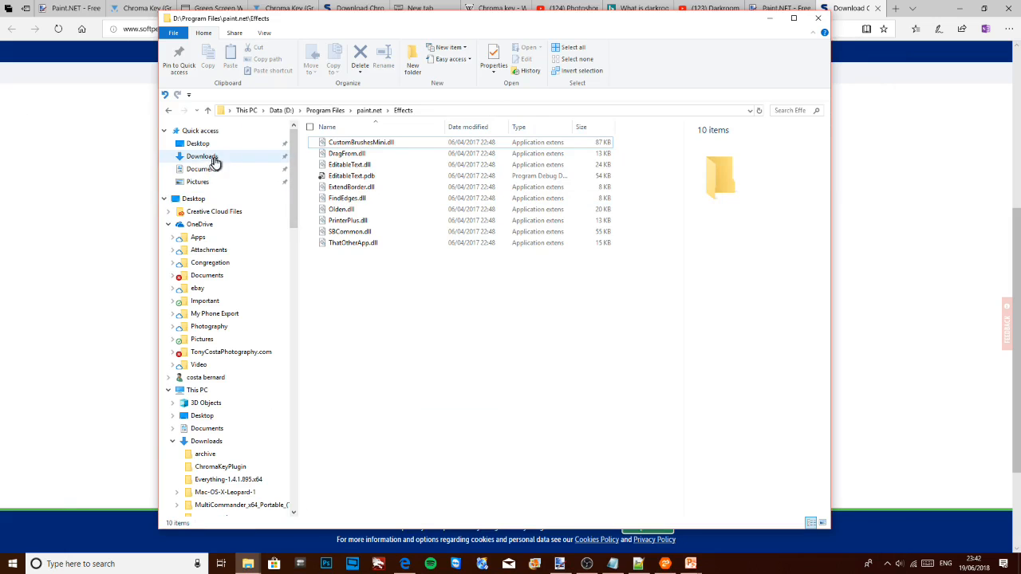
pyautogui.click(220, 158)
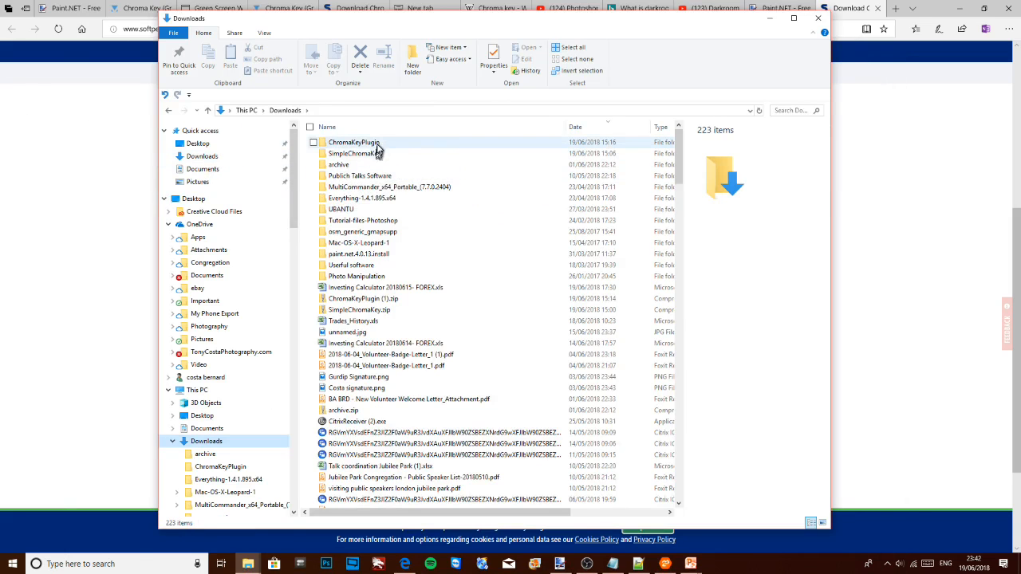
pyautogui.doubleClick(383, 143)
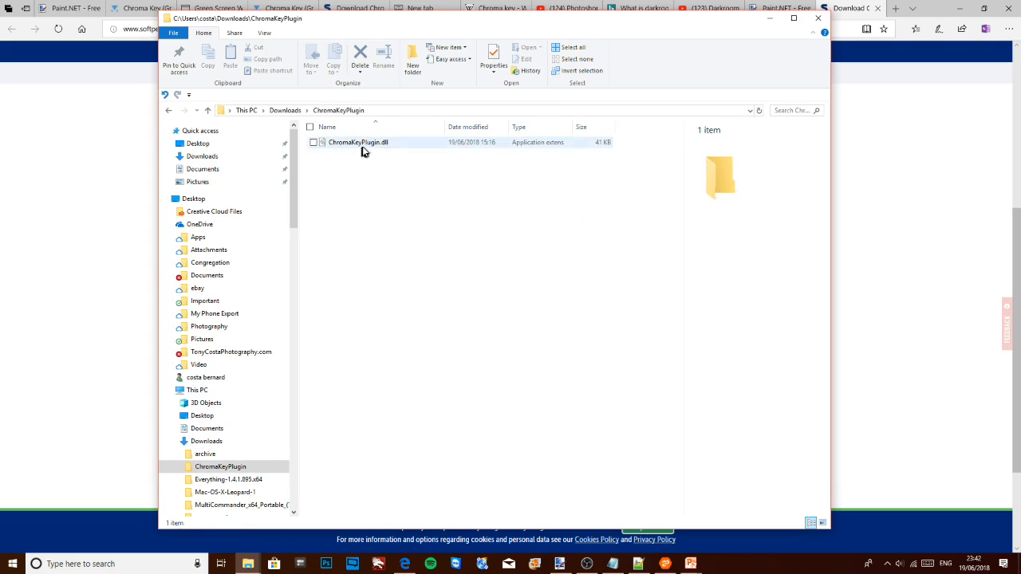
pyautogui.click(409, 144)
pyautogui.rightClick(410, 145)
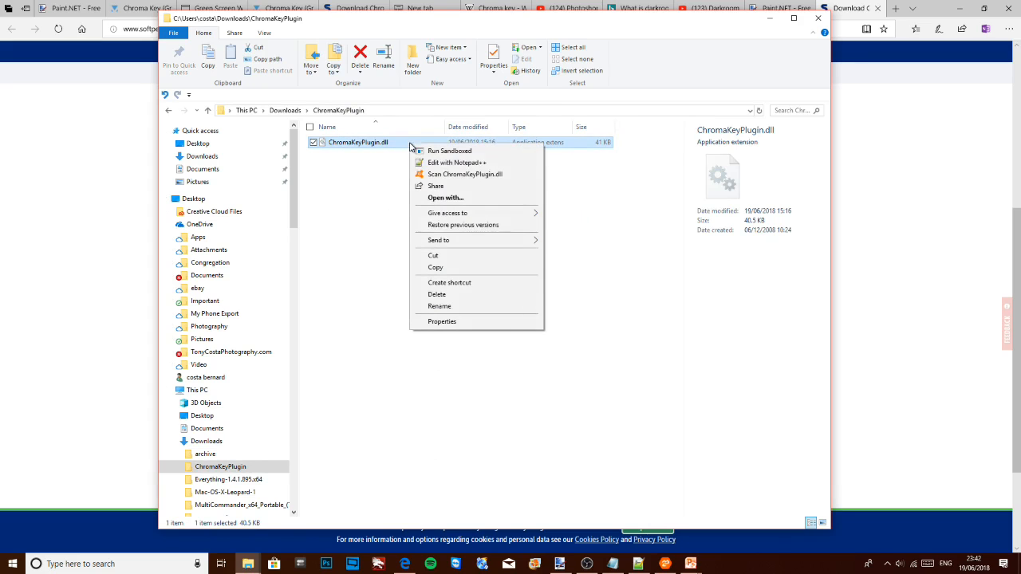
pyautogui.click(441, 267)
# Step: Paste the copied plug-in file into D:\Program Files\paint.net\Effects
pyautogui.moveTo(292, 151); pyautogui.dragTo(282, 345)
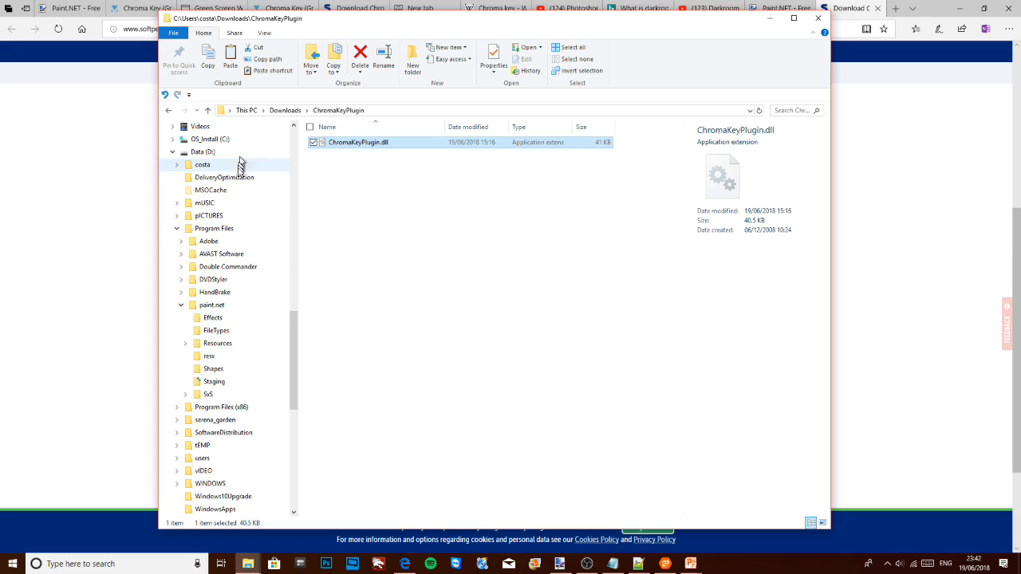
pyautogui.click(231, 320)
pyautogui.rightClick(338, 316)
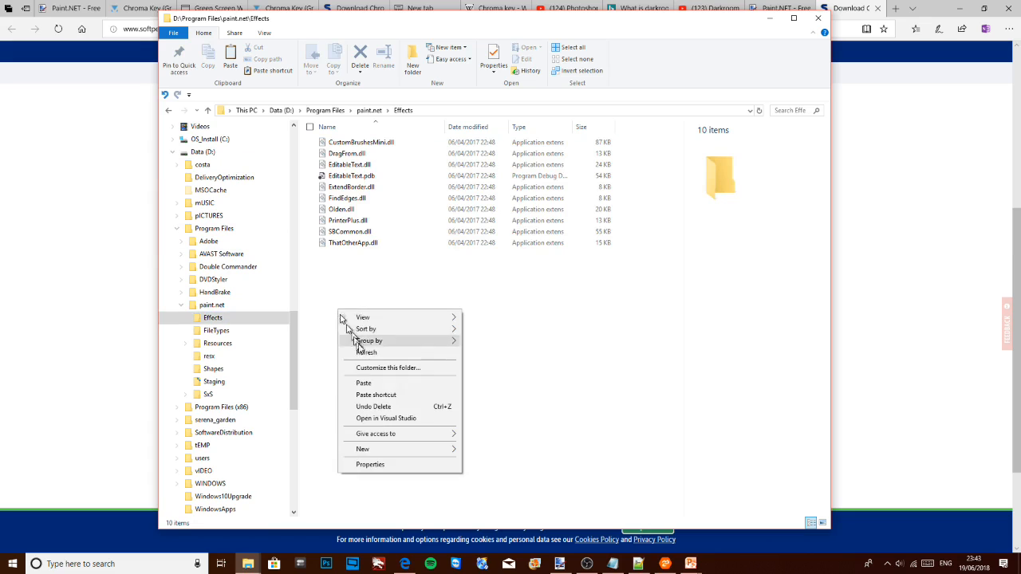
pyautogui.click(383, 384)
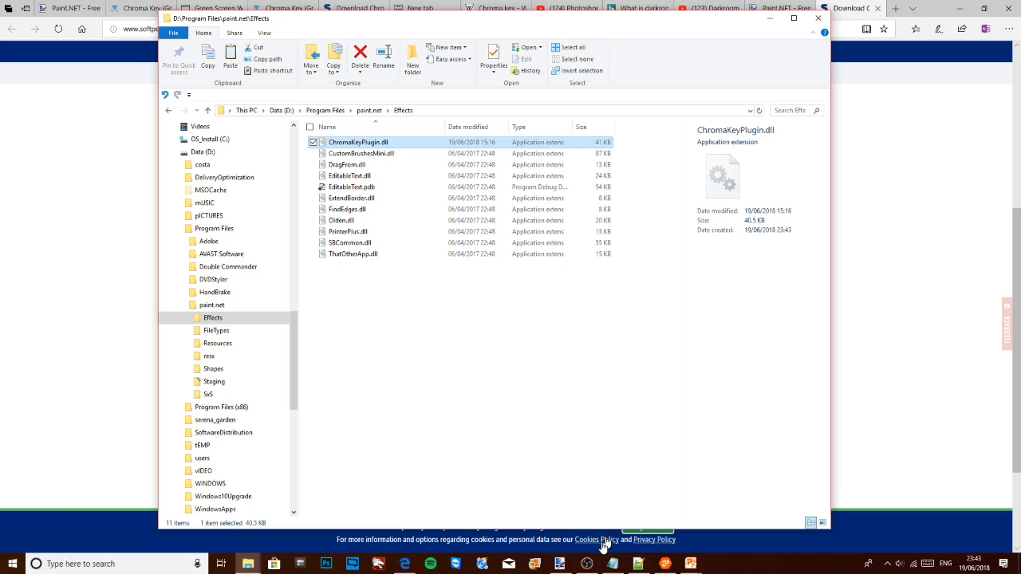
# Step: Switch to paint.net, check its Photo effects, and restart the program to load the new plug-in
pyautogui.click(562, 565)
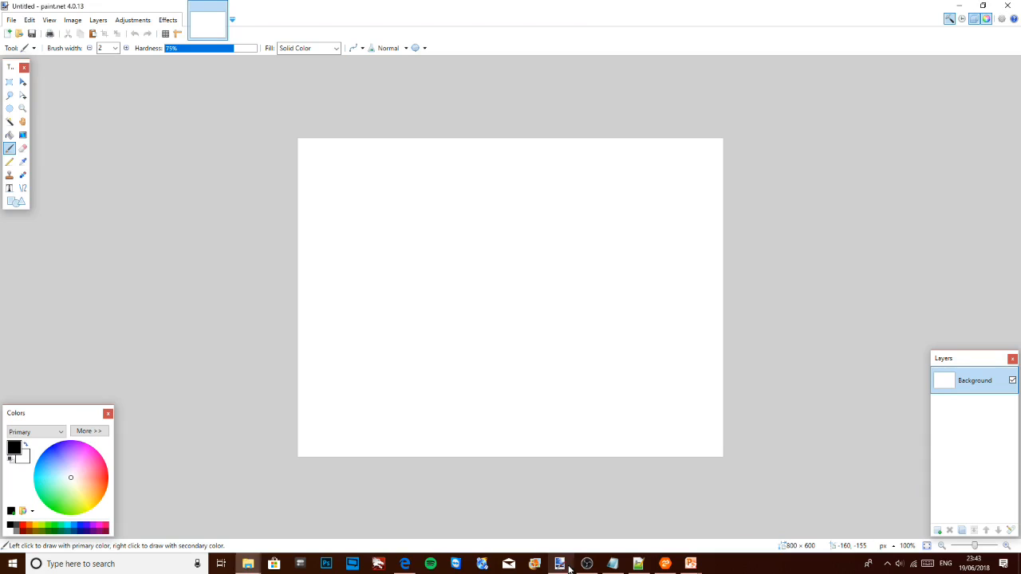
pyautogui.click(168, 20)
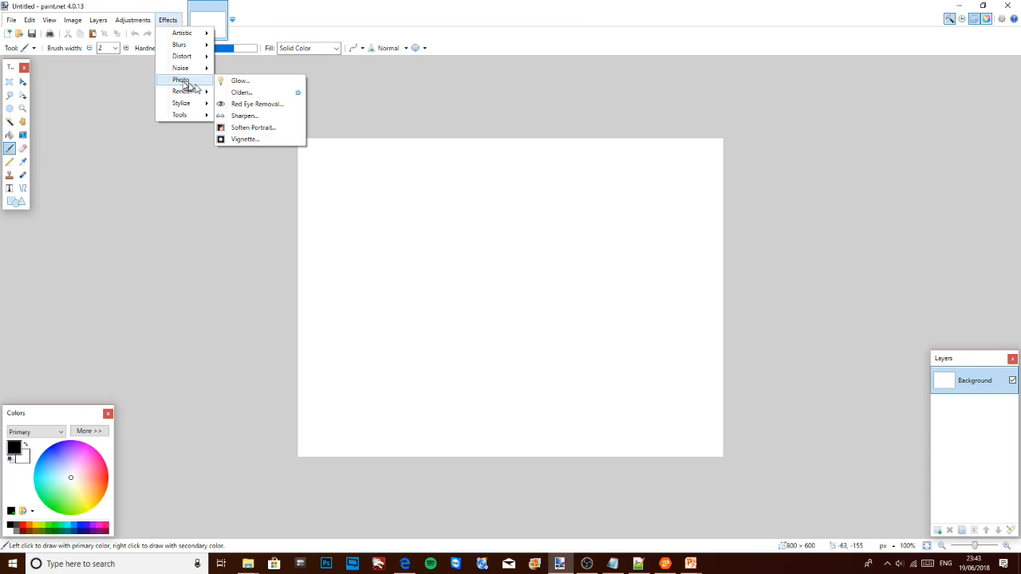
pyautogui.click(399, 235)
pyautogui.click(1015, 6)
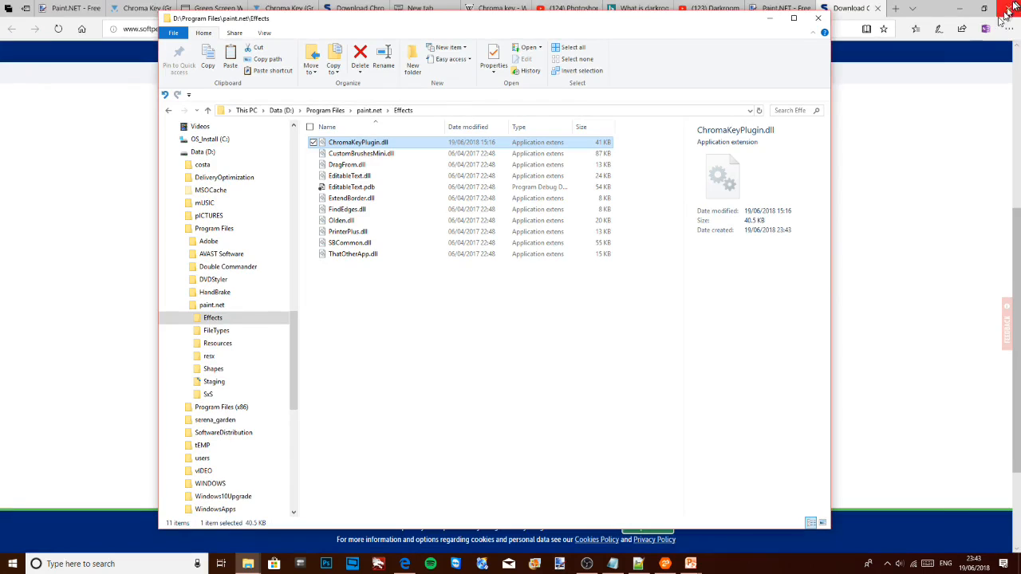
pyautogui.click(17, 562)
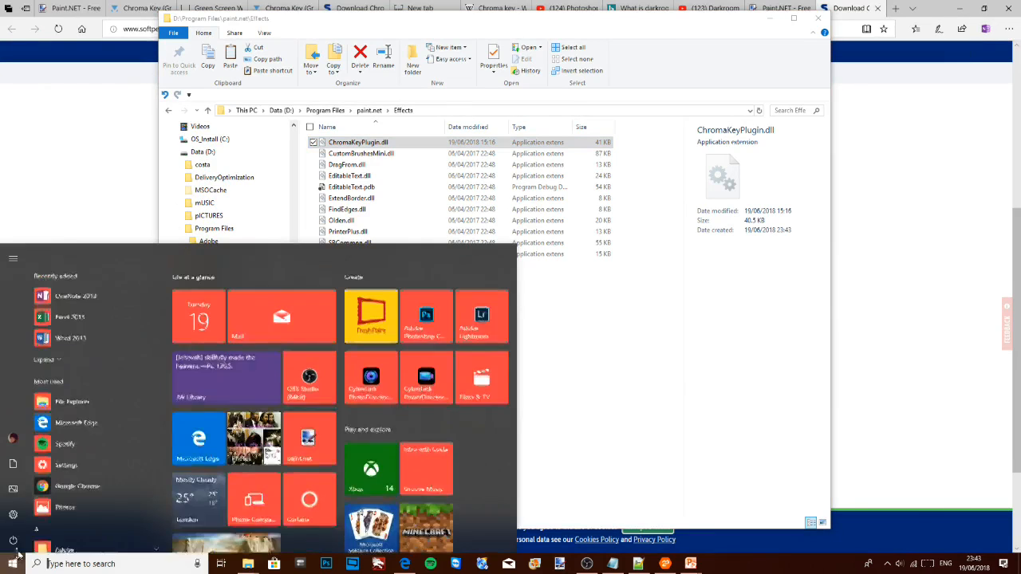
pyautogui.click(308, 409)
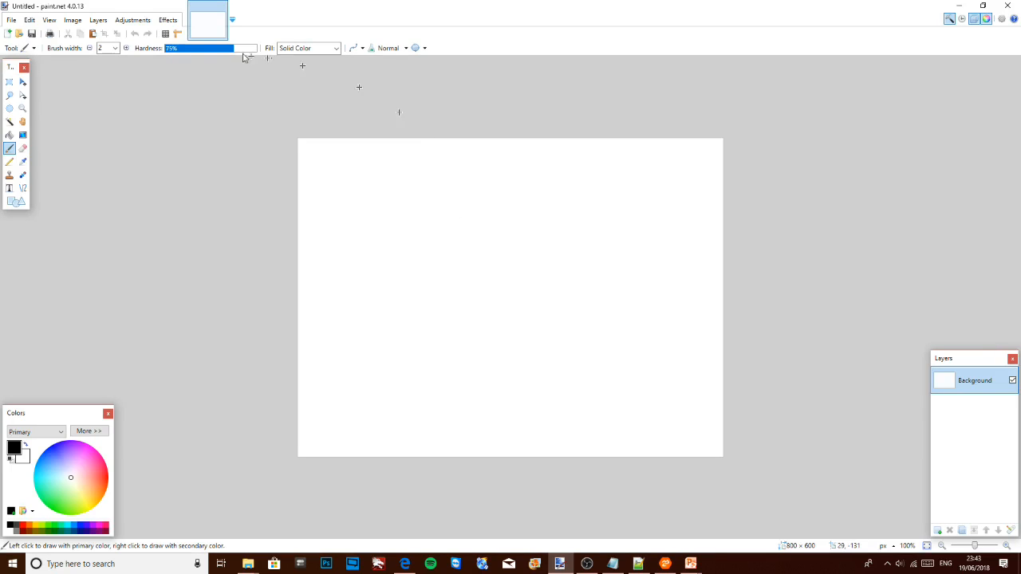
# Step: Look through the Photo effects for the Chroma Key entry and its plug-in file location
pyautogui.click(165, 20)
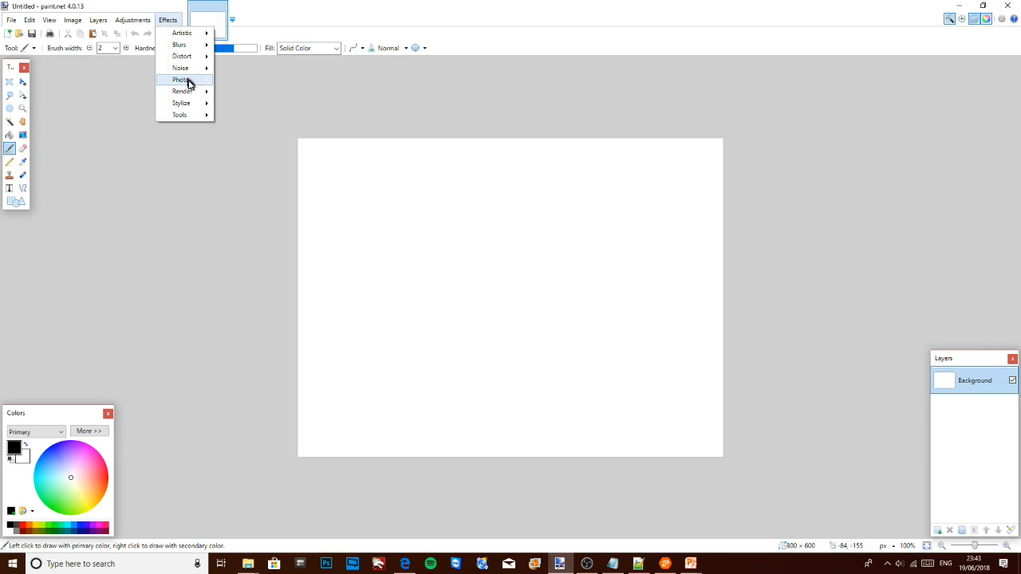
pyautogui.moveTo(188, 82)
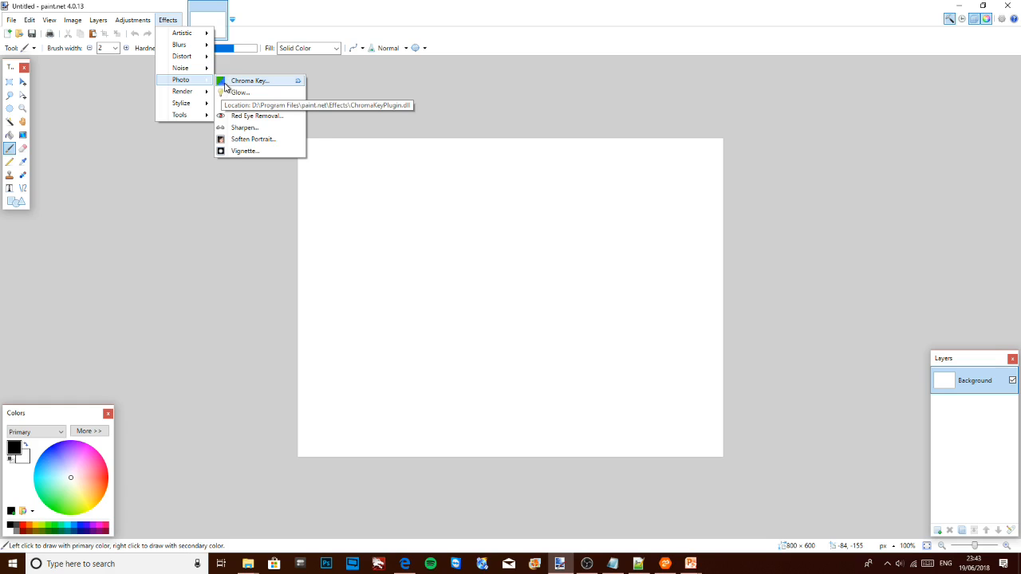
pyautogui.click(468, 98)
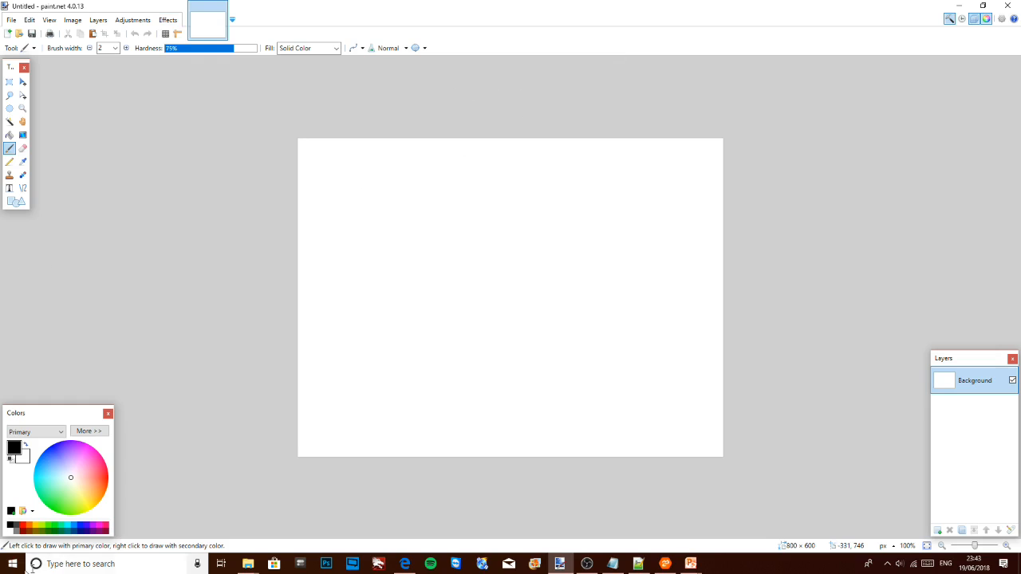
# Step: Switch to File Explorer and open the Chrome Key for tutorial folder inside "02 - How to Create a green screen easily and for free"
pyautogui.click(253, 566)
pyautogui.click(238, 548)
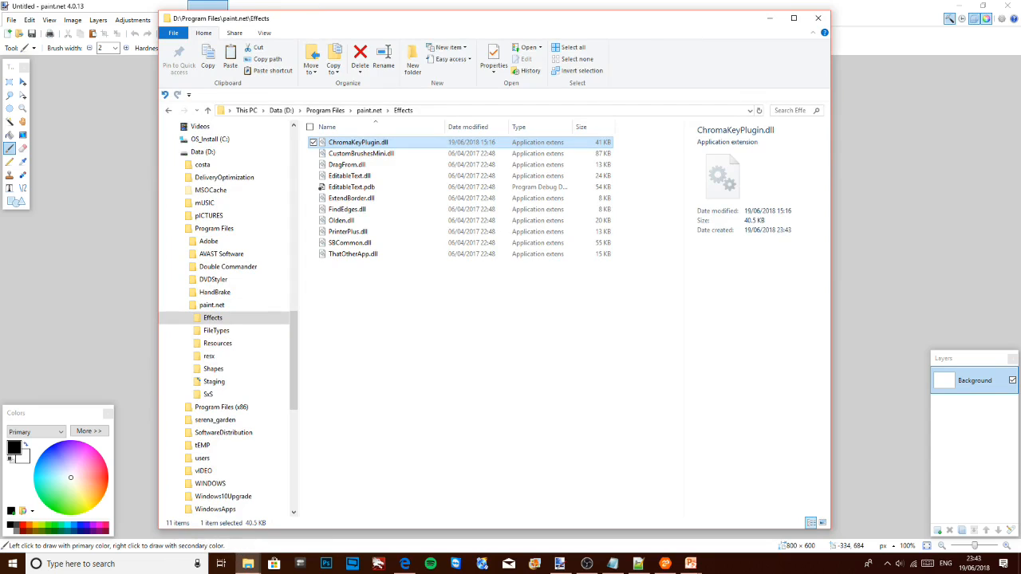
pyautogui.moveTo(292, 376); pyautogui.dragTo(296, 479)
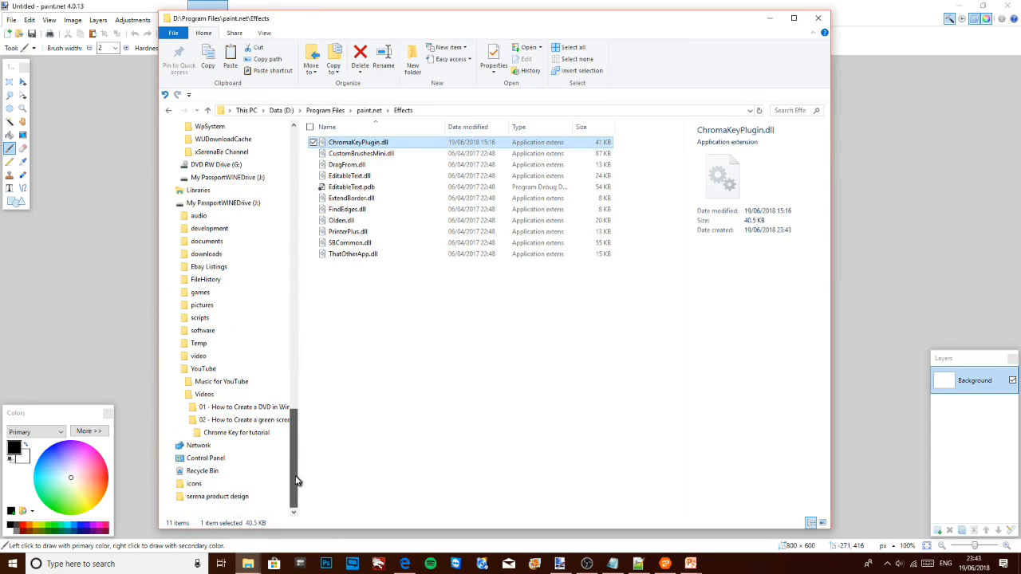
pyautogui.click(263, 422)
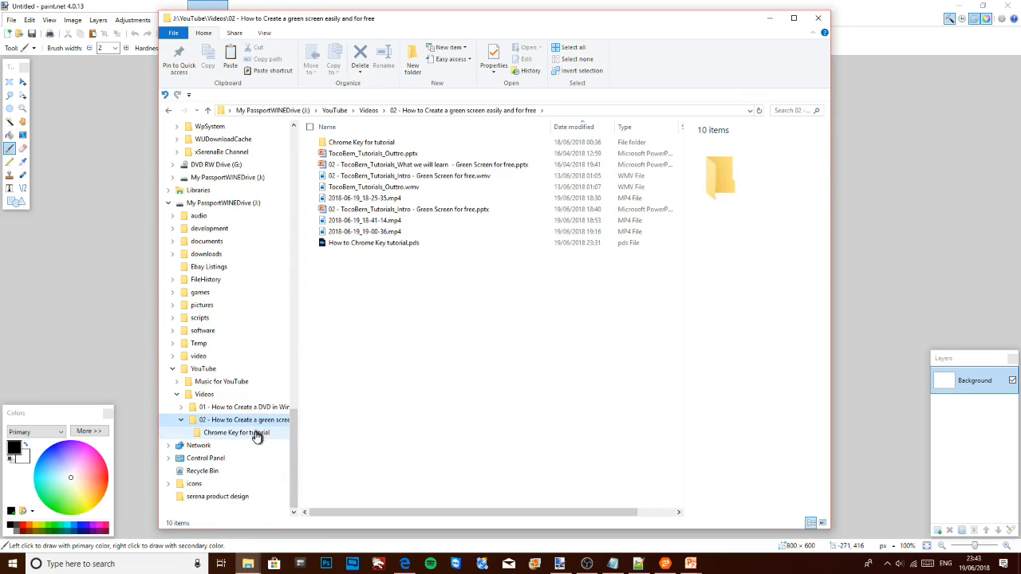
pyautogui.click(257, 433)
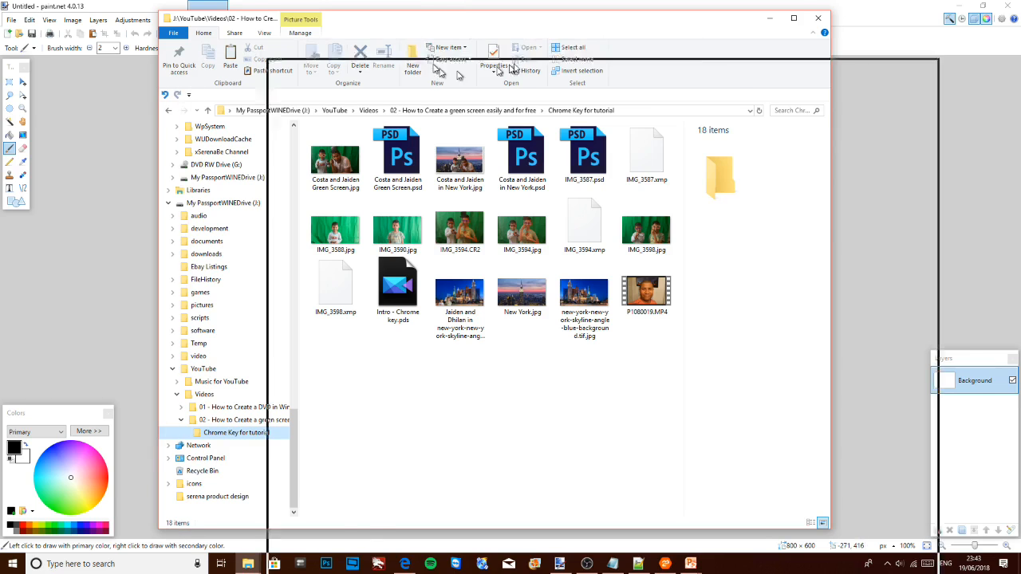
# Step: Bring the JPG green screen photo of the boy and man into paint.net, opening it as an image of its own
pyautogui.moveTo(400, 22); pyautogui.dragTo(622, 39)
pyautogui.moveTo(558, 171); pyautogui.dragTo(333, 210)
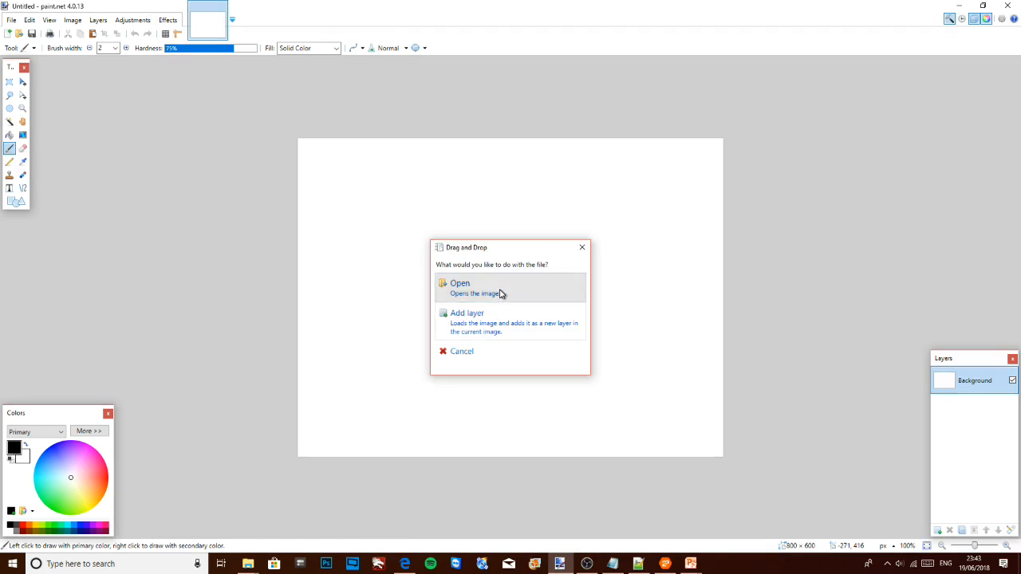
pyautogui.click(500, 292)
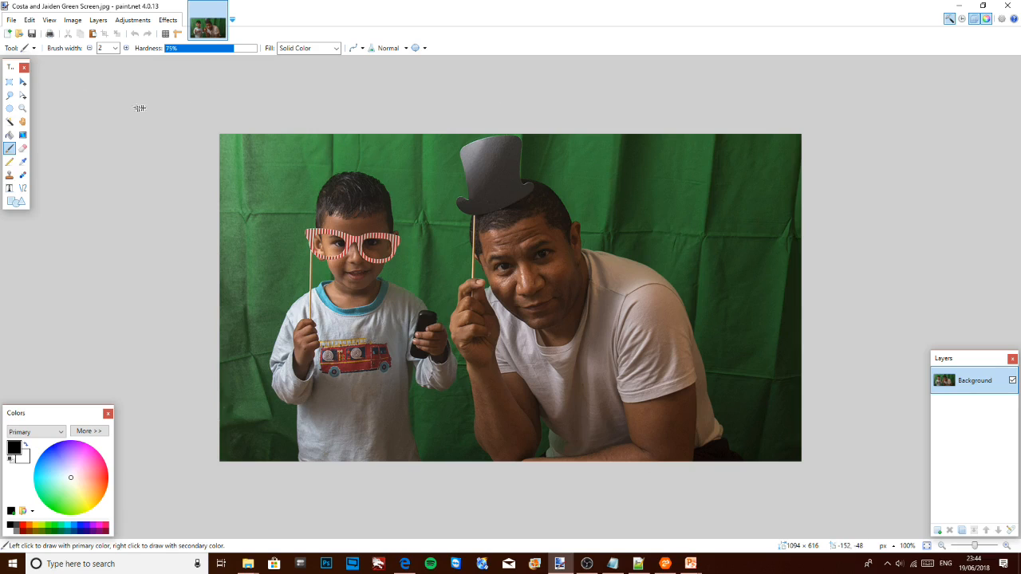
# Step: Apply the Chroma Key effect to the photo with default alpha bounds 530 and 600, soften boundary 120 and green chroma color
pyautogui.click(167, 20)
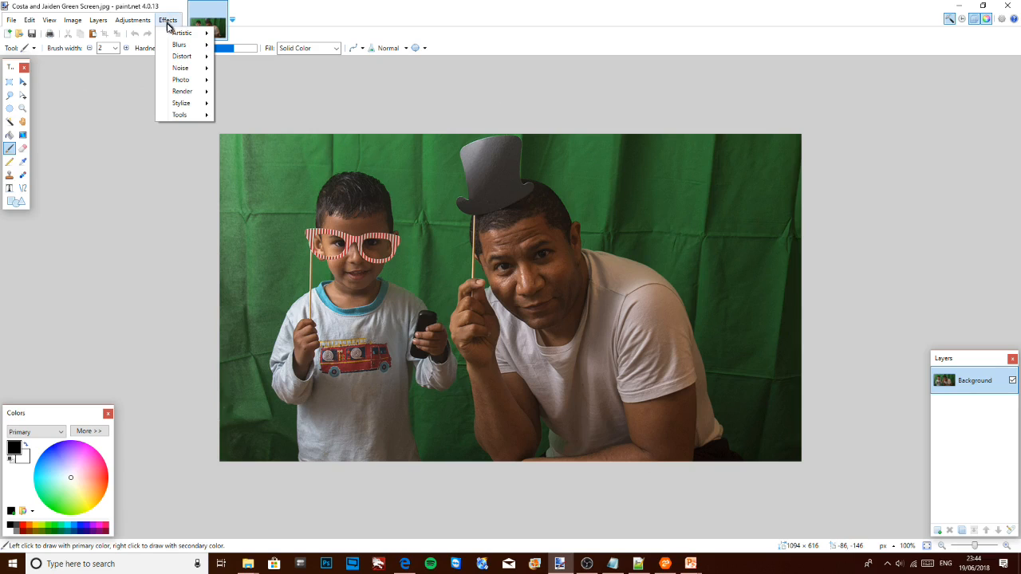
pyautogui.moveTo(183, 82)
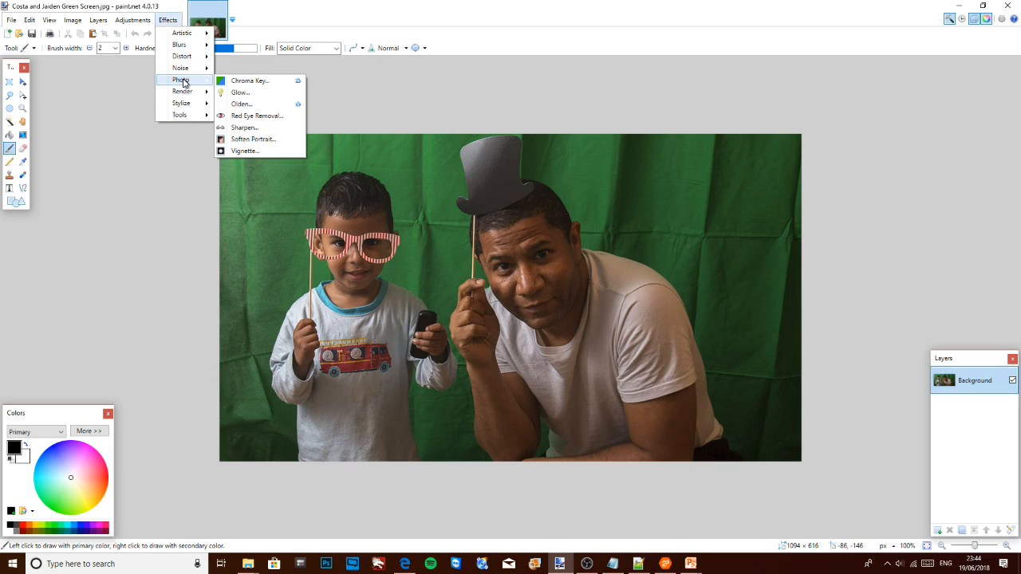
pyautogui.click(247, 81)
pyautogui.moveTo(509, 209); pyautogui.dragTo(869, 95)
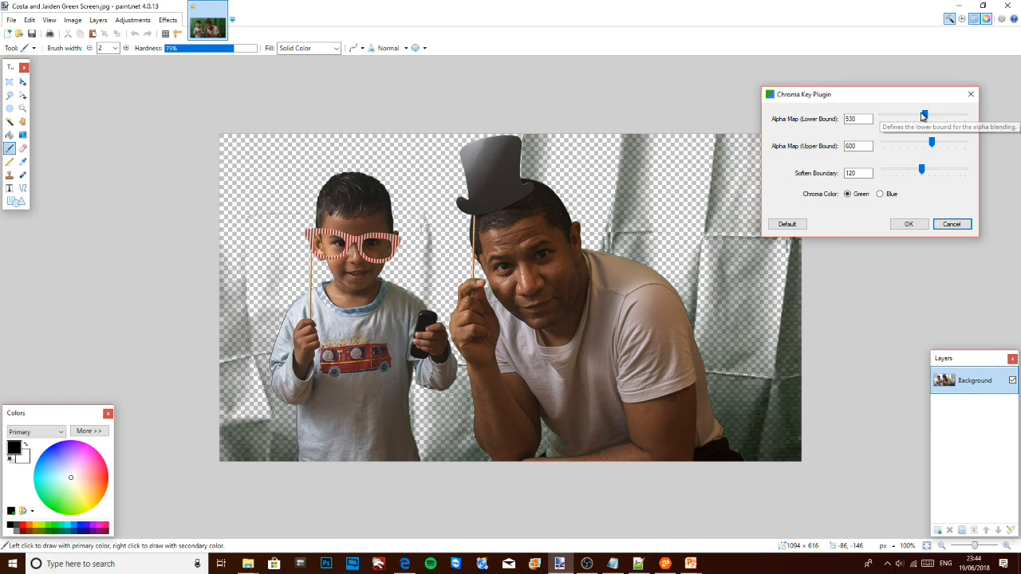
pyautogui.moveTo(924, 114); pyautogui.dragTo(936, 143)
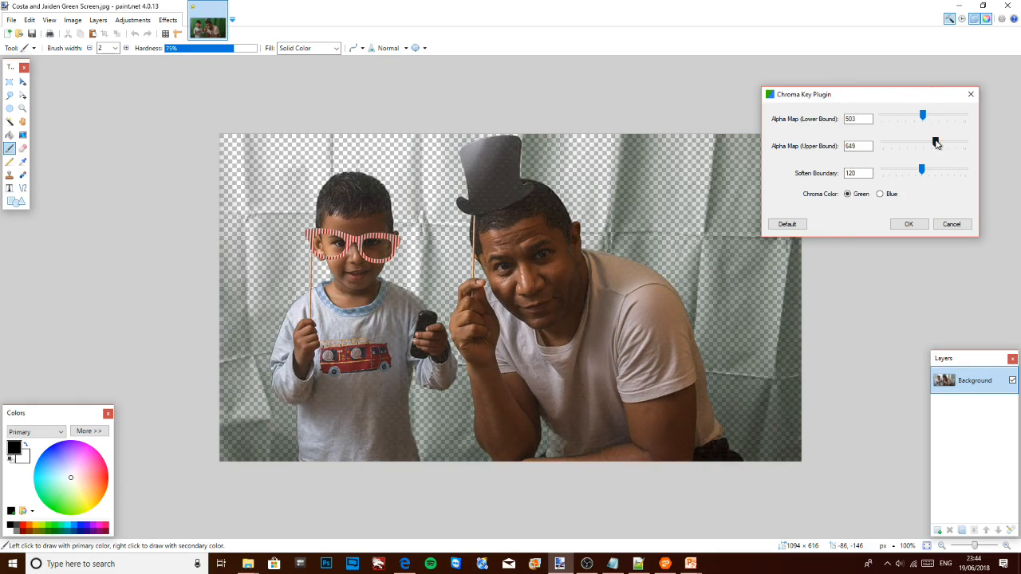
pyautogui.click(786, 224)
pyautogui.moveTo(841, 99); pyautogui.dragTo(923, 90)
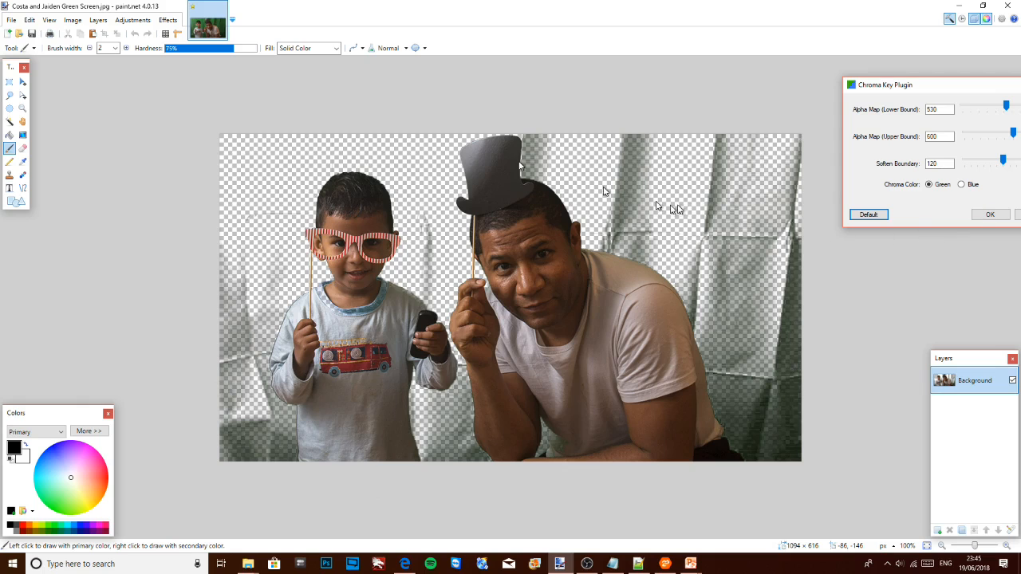
pyautogui.click(993, 217)
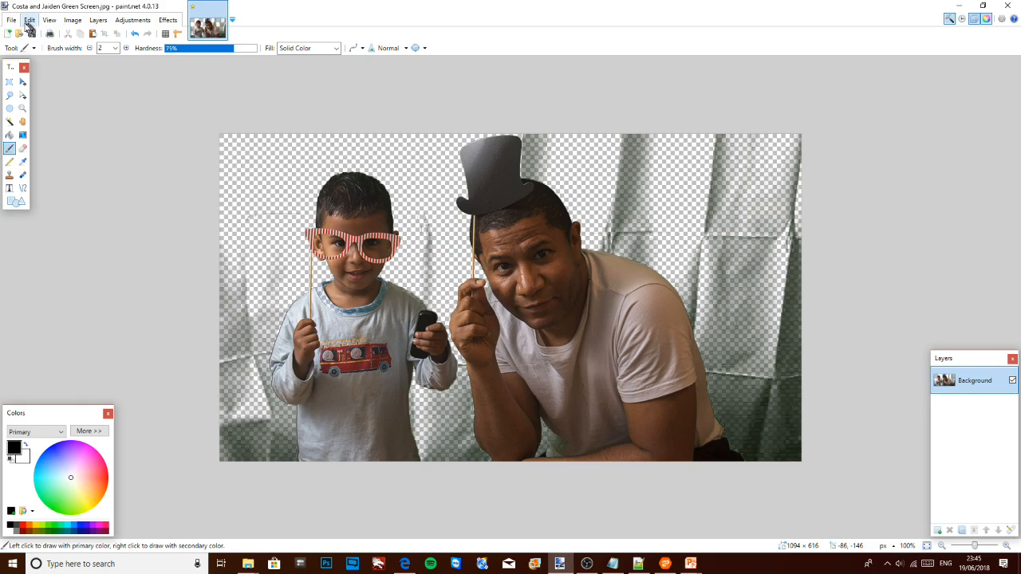
# Step: Save the keyed photo as a JPEG copy with " - don't use jpg" added to the file name, at quality 80
pyautogui.click(11, 20)
pyautogui.click(58, 106)
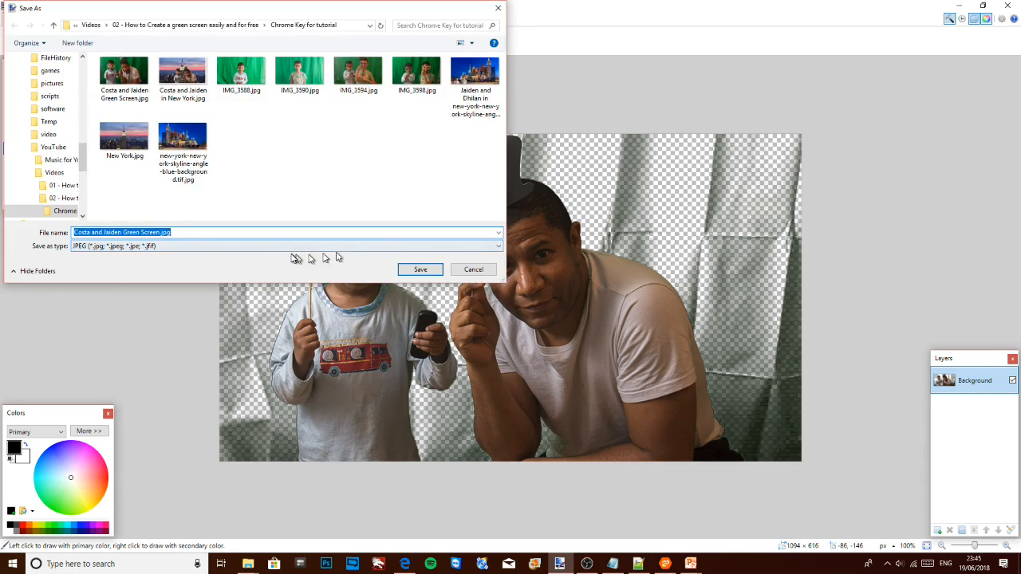
pyautogui.click(501, 247)
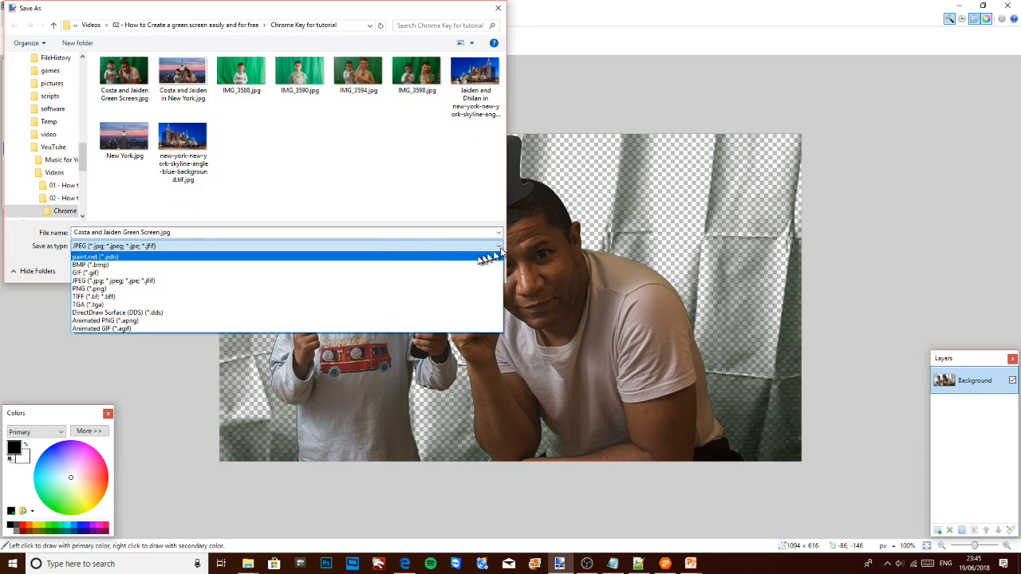
pyautogui.click(385, 203)
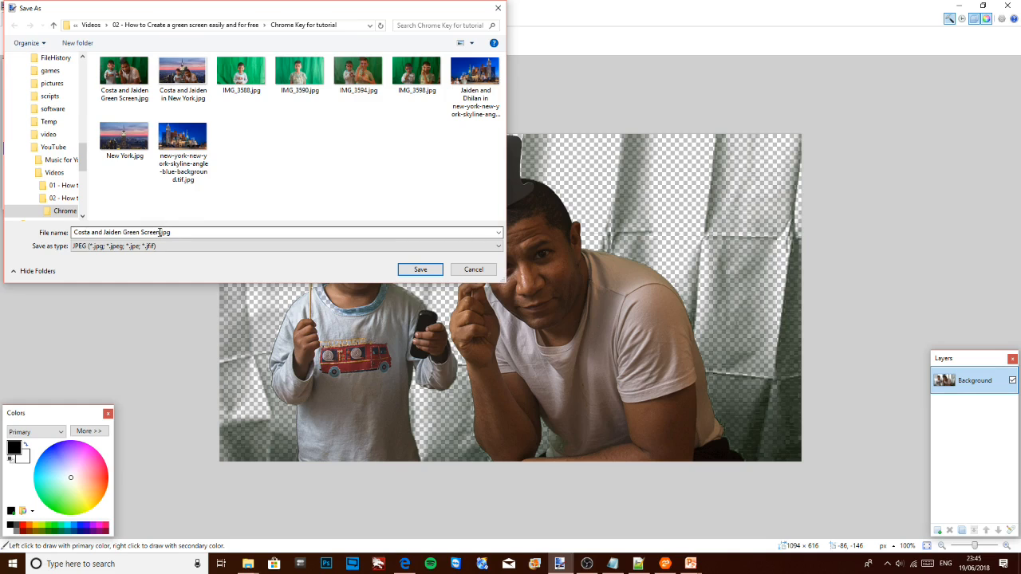
pyautogui.click(160, 232)
pyautogui.press('Left')
pyautogui.press('Left')
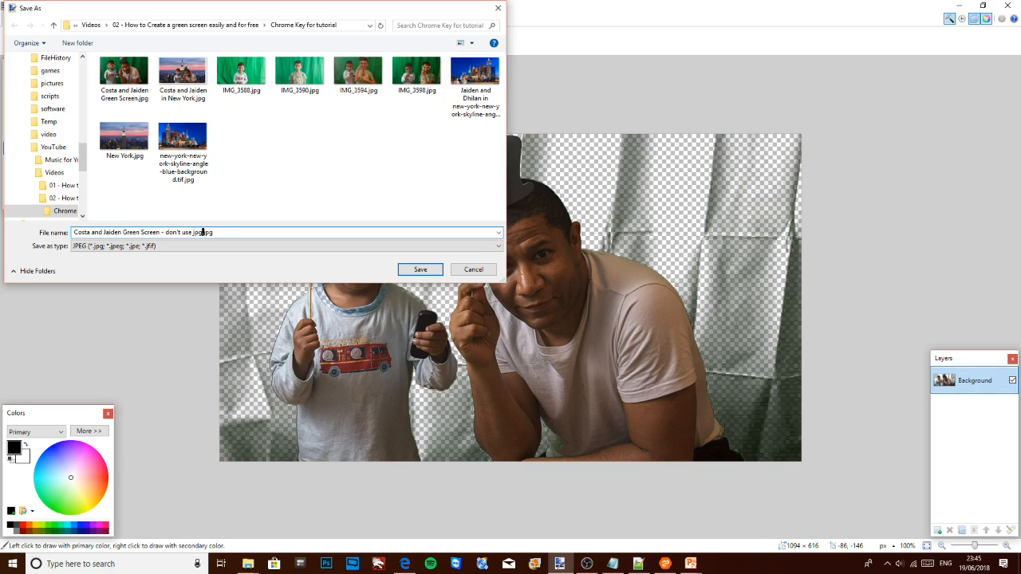
pyautogui.click(422, 272)
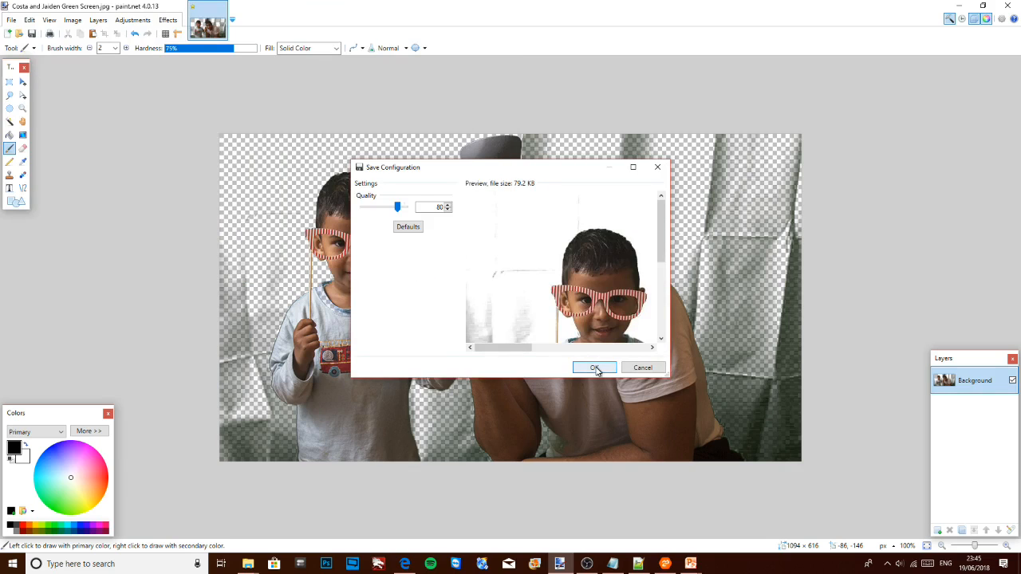
pyautogui.click(594, 368)
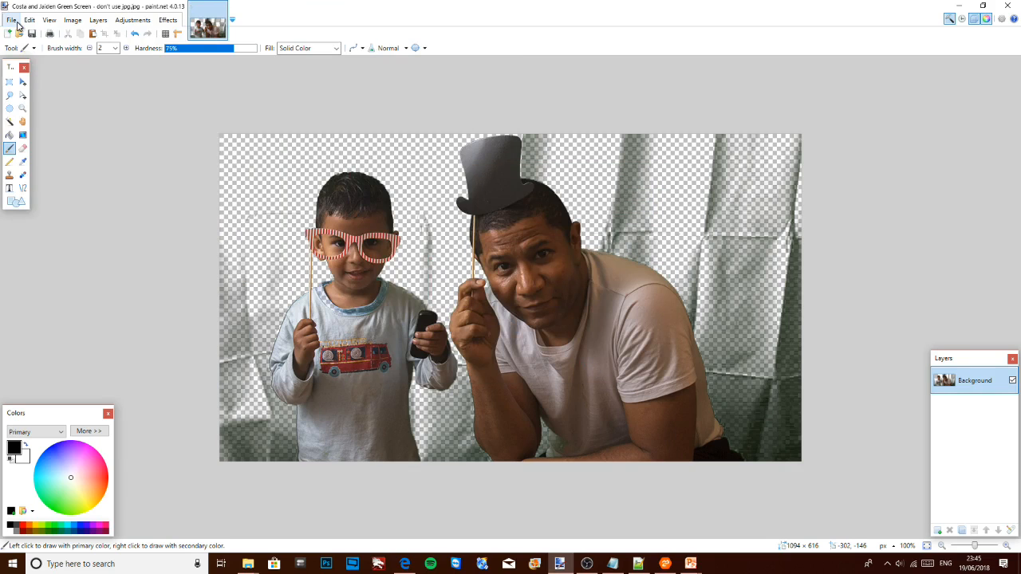
# Step: Save the keyed photo as a PNG copy whose file name ends in " - use png instead", with the offered save settings
pyautogui.click(18, 24)
pyautogui.click(34, 106)
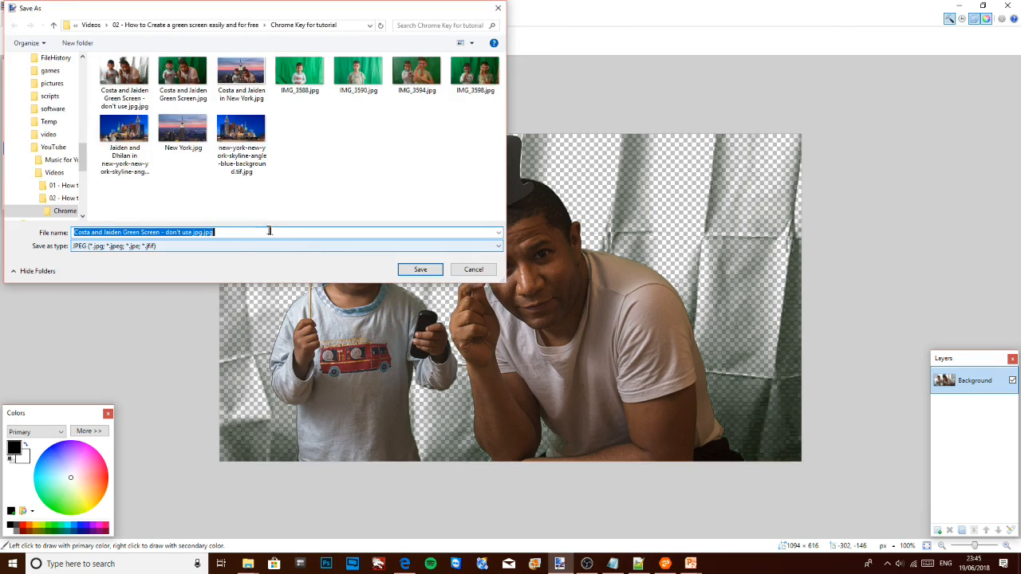
pyautogui.click(498, 247)
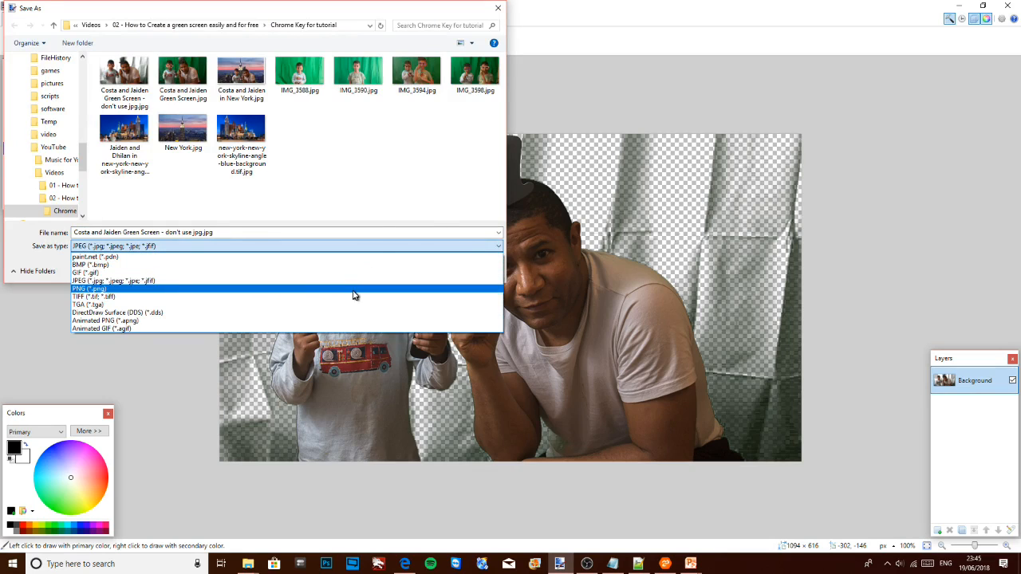
pyautogui.click(353, 289)
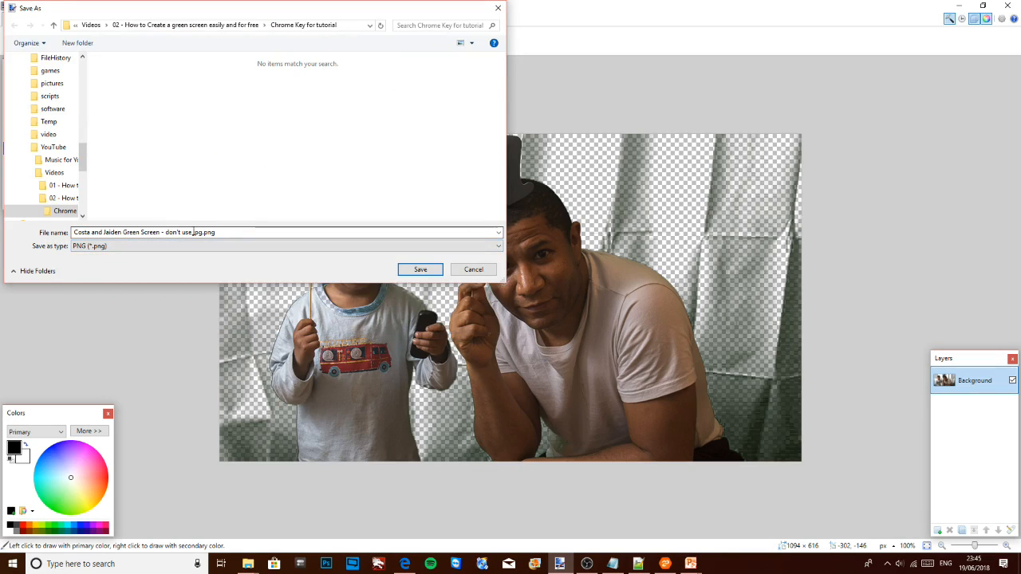
pyautogui.hotkey('ctrl', 'a')
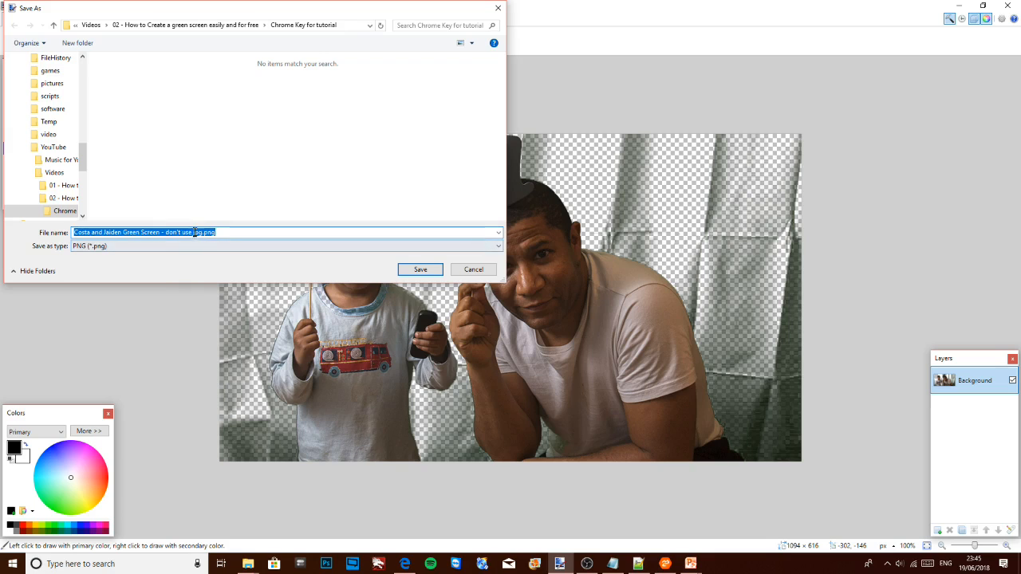
pyautogui.click(194, 232)
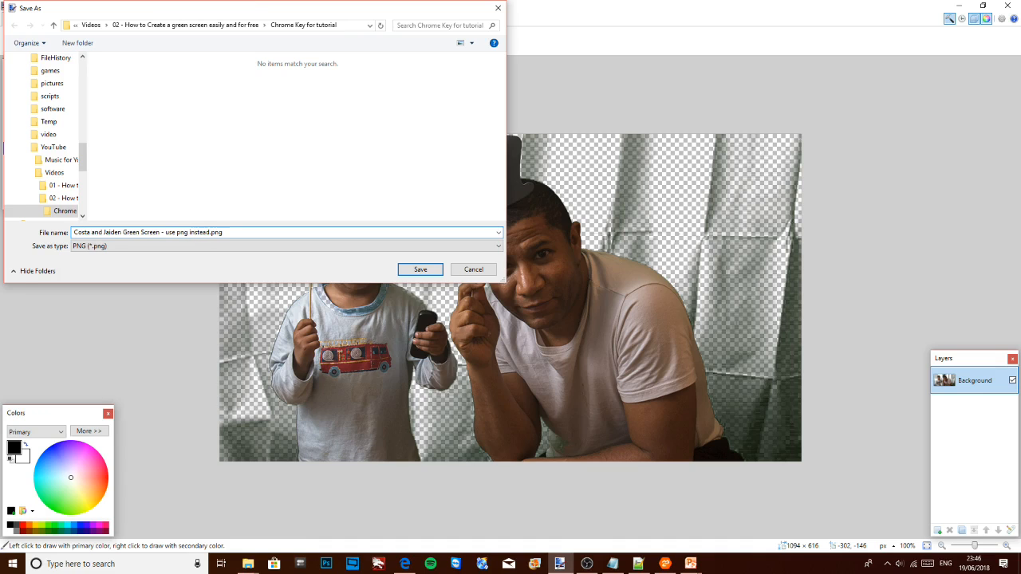
pyautogui.click(435, 269)
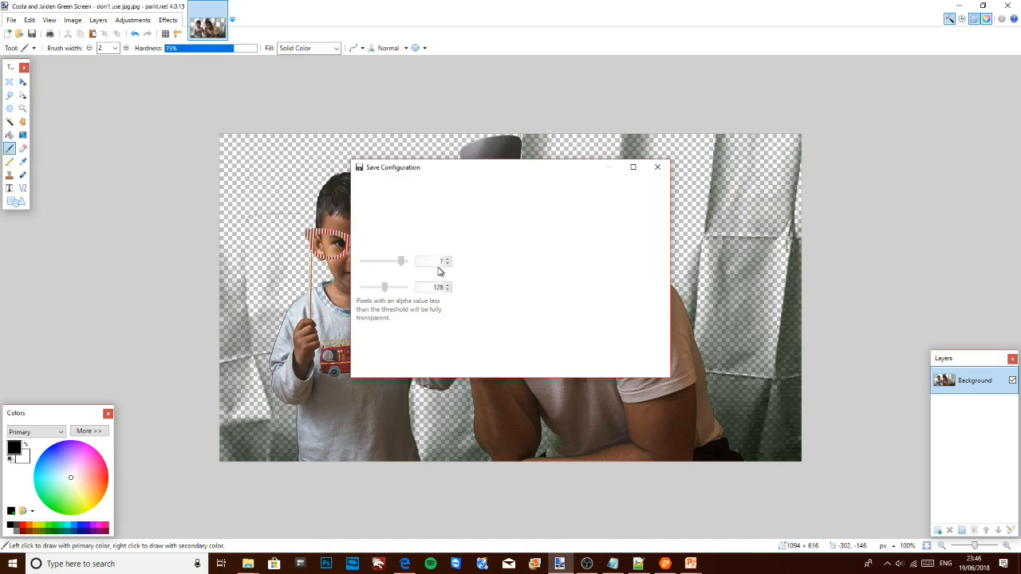
pyautogui.click(594, 368)
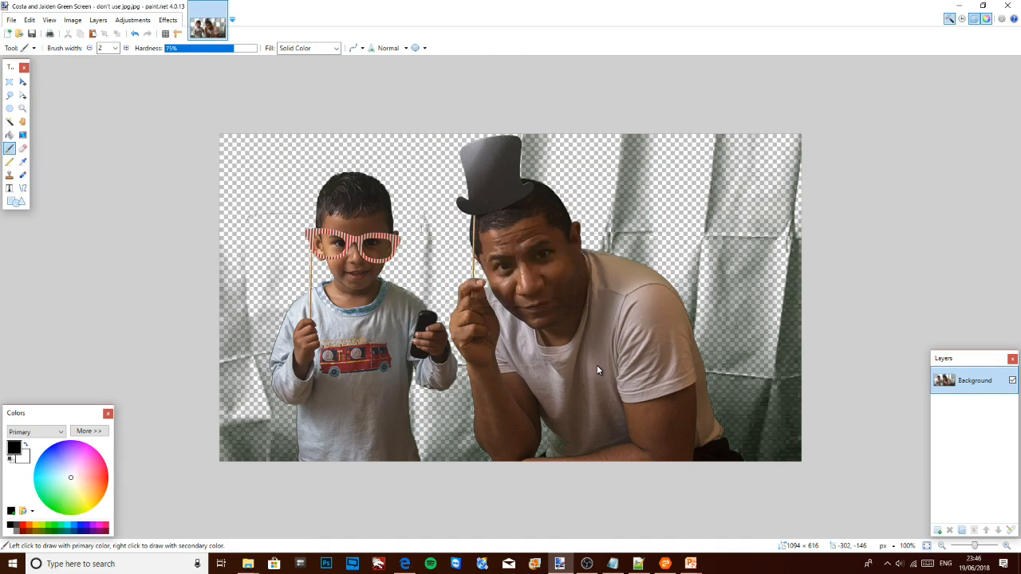
# Step: View the saved "don't use jpg" JPEG and "use png instead" PNG copies in the image viewer to compare their backgrounds, and return to paint.net
pyautogui.click(248, 564)
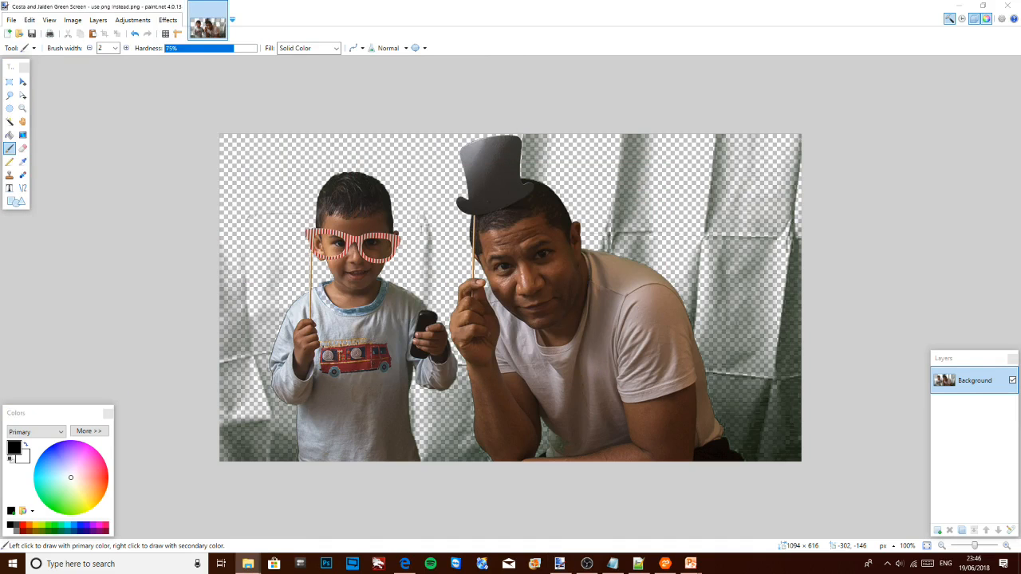
pyautogui.moveTo(256, 567)
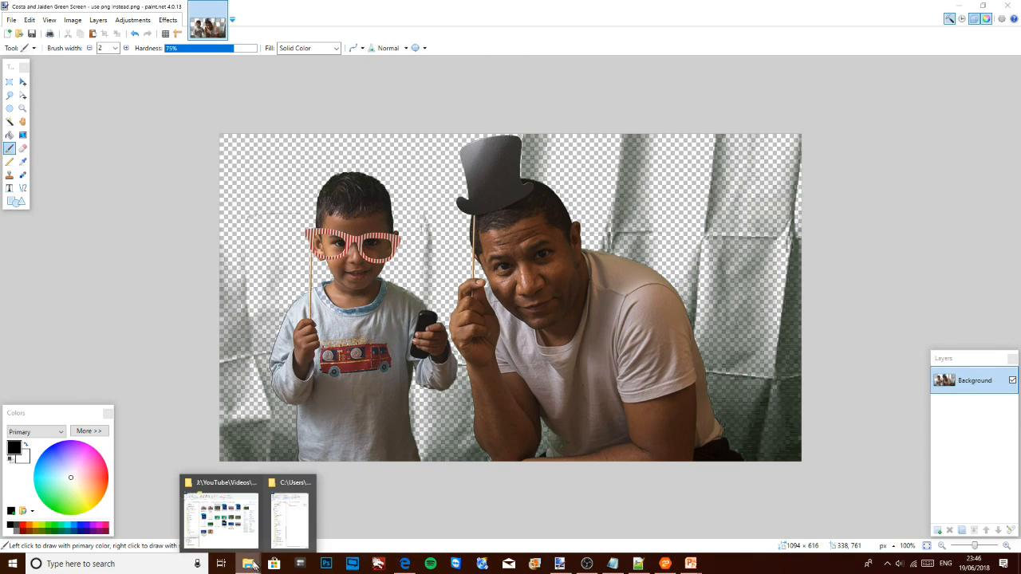
pyautogui.click(221, 518)
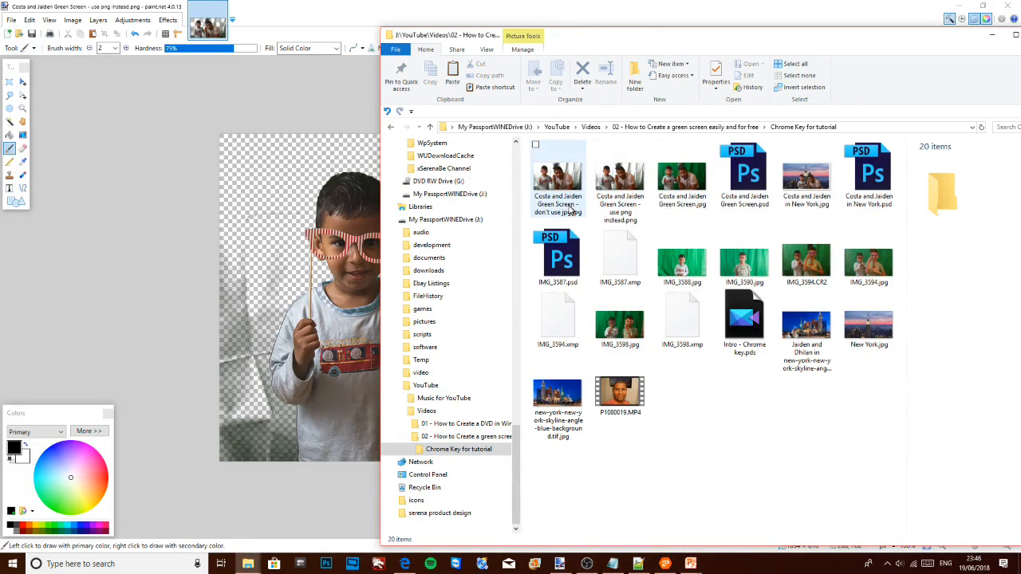
pyautogui.doubleClick(566, 192)
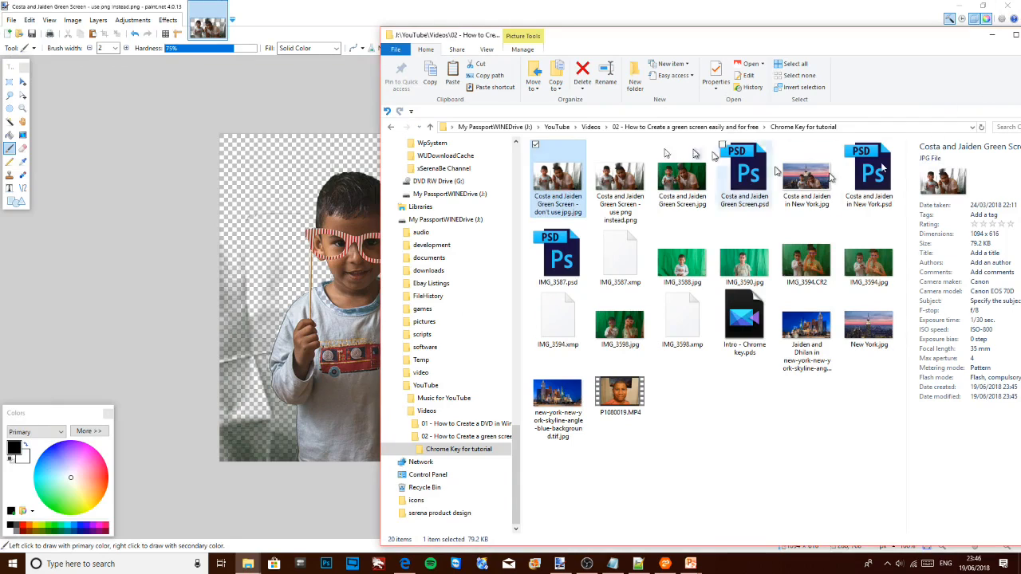
pyautogui.doubleClick(625, 183)
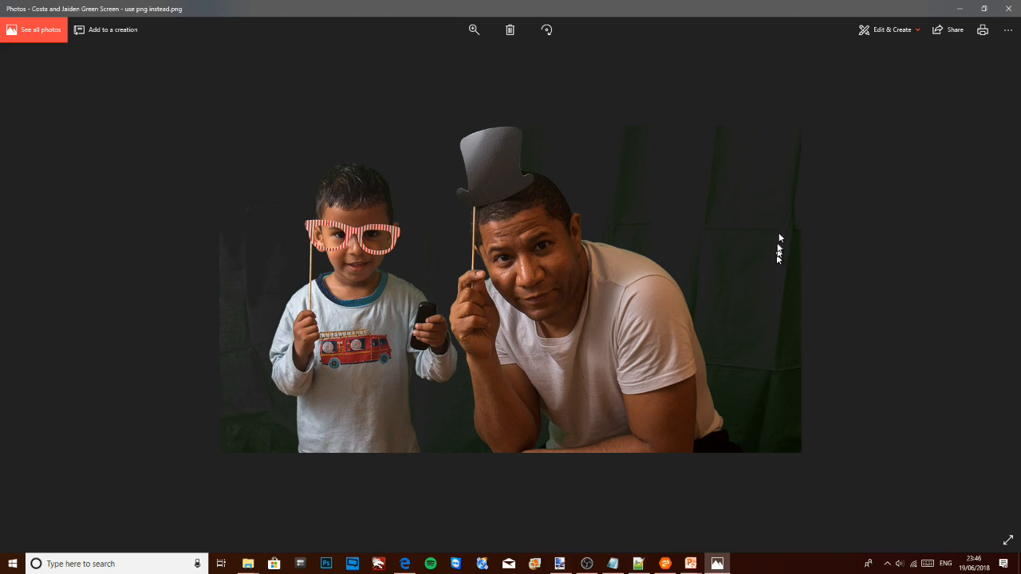
pyautogui.click(1008, 8)
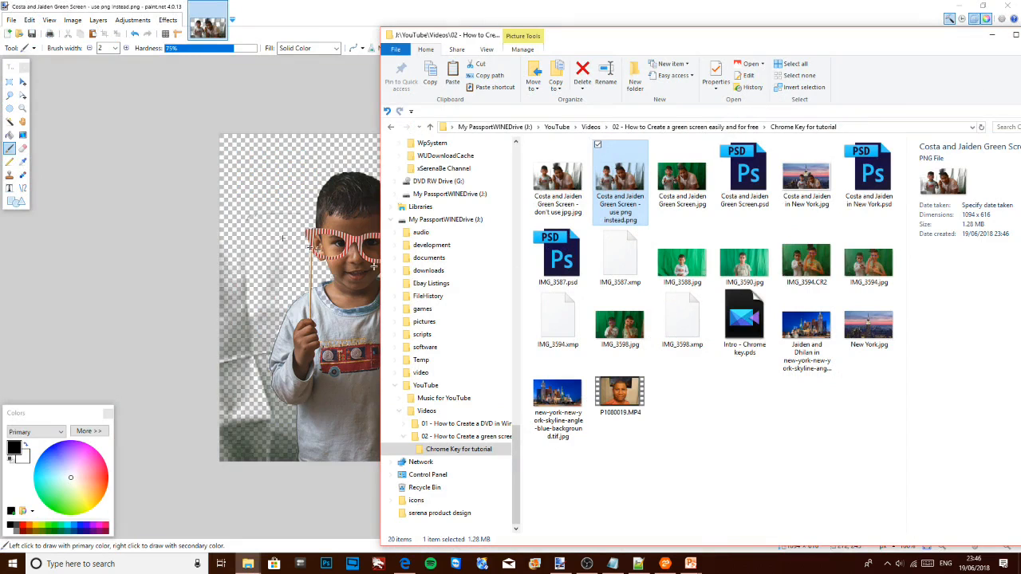
pyautogui.click(151, 220)
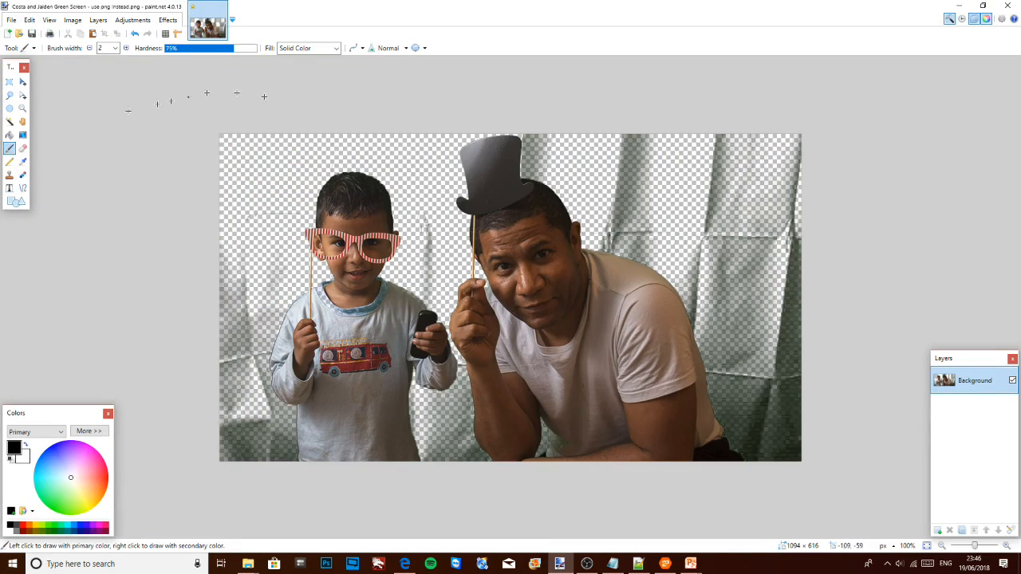
# Step: Erase the leftover backdrop around the boy and the man with the Eraser at brush width 66
pyautogui.click(23, 150)
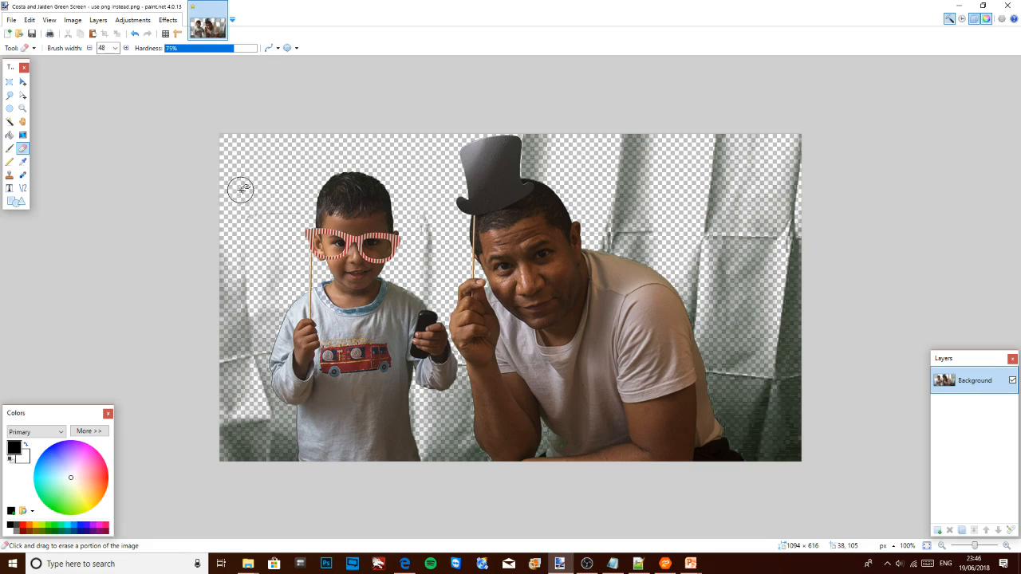
pyautogui.press(']')
pyautogui.press(']')
pyautogui.press(']')
pyautogui.moveTo(239, 195)
pyautogui.mouseDown()
pyautogui.moveTo(243, 260)
pyautogui.moveTo(224, 356)
pyautogui.moveTo(224, 243)
pyautogui.moveTo(240, 337)
pyautogui.moveTo(243, 308)
pyautogui.moveTo(256, 302)
pyautogui.moveTo(246, 360)
pyautogui.moveTo(276, 437)
pyautogui.moveTo(274, 420)
pyautogui.moveTo(273, 438)
pyautogui.moveTo(247, 454)
pyautogui.moveTo(241, 413)
pyautogui.moveTo(230, 460)
pyautogui.mouseUp()
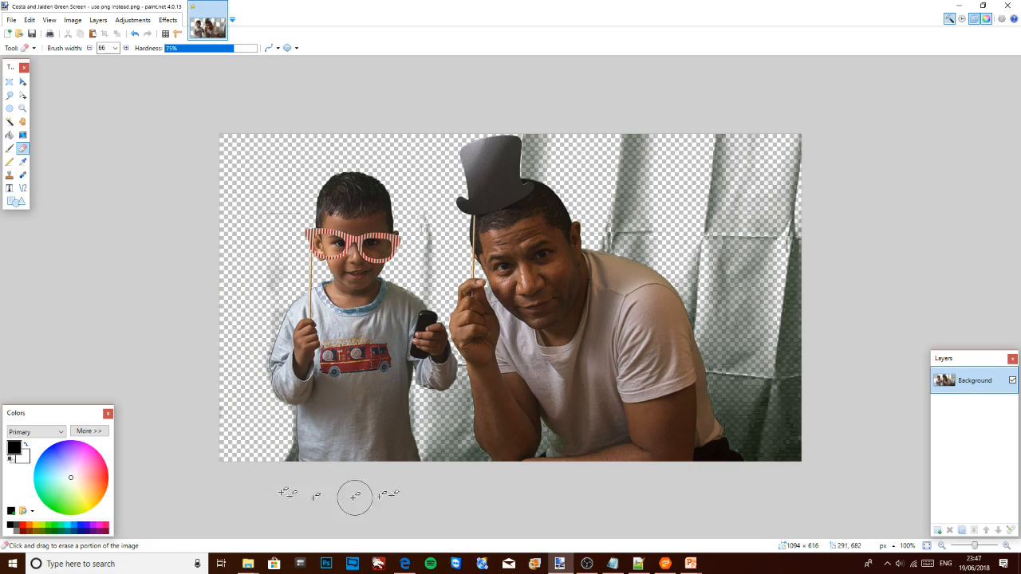
pyautogui.moveTo(454, 474)
pyautogui.mouseDown()
pyautogui.moveTo(458, 411)
pyautogui.moveTo(429, 428)
pyautogui.moveTo(441, 473)
pyautogui.mouseUp()
pyautogui.moveTo(770, 480)
pyautogui.mouseDown()
pyautogui.moveTo(794, 378)
pyautogui.moveTo(799, 275)
pyautogui.moveTo(777, 125)
pyautogui.moveTo(789, 186)
pyautogui.moveTo(795, 142)
pyautogui.moveTo(749, 151)
pyautogui.moveTo(732, 132)
pyautogui.moveTo(778, 282)
pyautogui.moveTo(783, 452)
pyautogui.moveTo(745, 231)
pyautogui.moveTo(722, 172)
pyautogui.moveTo(717, 164)
pyautogui.moveTo(777, 444)
pyautogui.moveTo(751, 405)
pyautogui.moveTo(695, 219)
pyautogui.moveTo(699, 289)
pyautogui.moveTo(753, 422)
pyautogui.moveTo(778, 443)
pyautogui.moveTo(725, 371)
pyautogui.moveTo(738, 423)
pyautogui.moveTo(763, 455)
pyautogui.moveTo(659, 170)
pyautogui.moveTo(617, 163)
pyautogui.moveTo(638, 207)
pyautogui.mouseUp()
# Step: Close the keyed photo without saving and open IMG_3588.jpg, the green screen photo of the boy alone, in paint.net
pyautogui.click(13, 22)
pyautogui.click(44, 76)
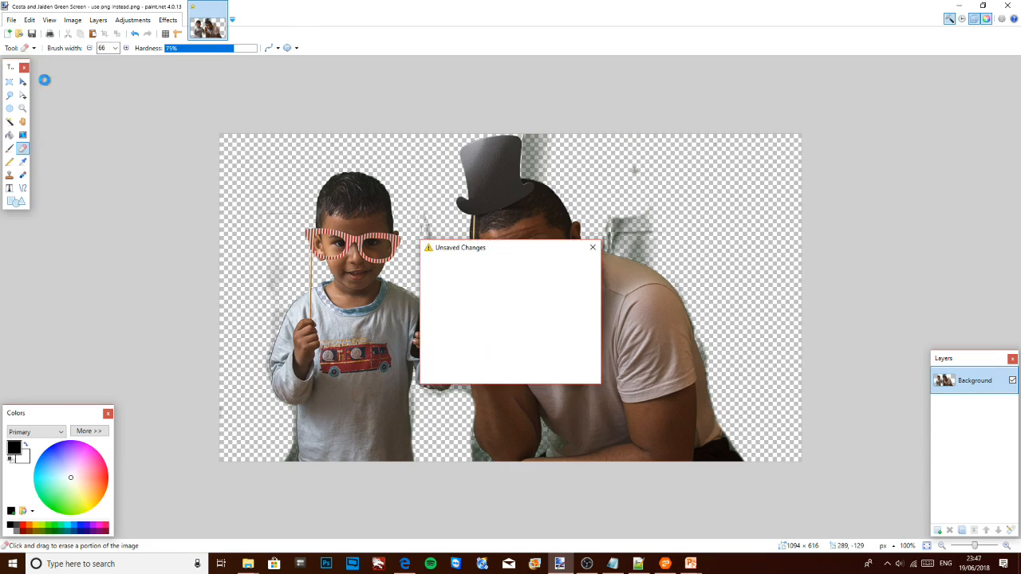
pyautogui.click(508, 337)
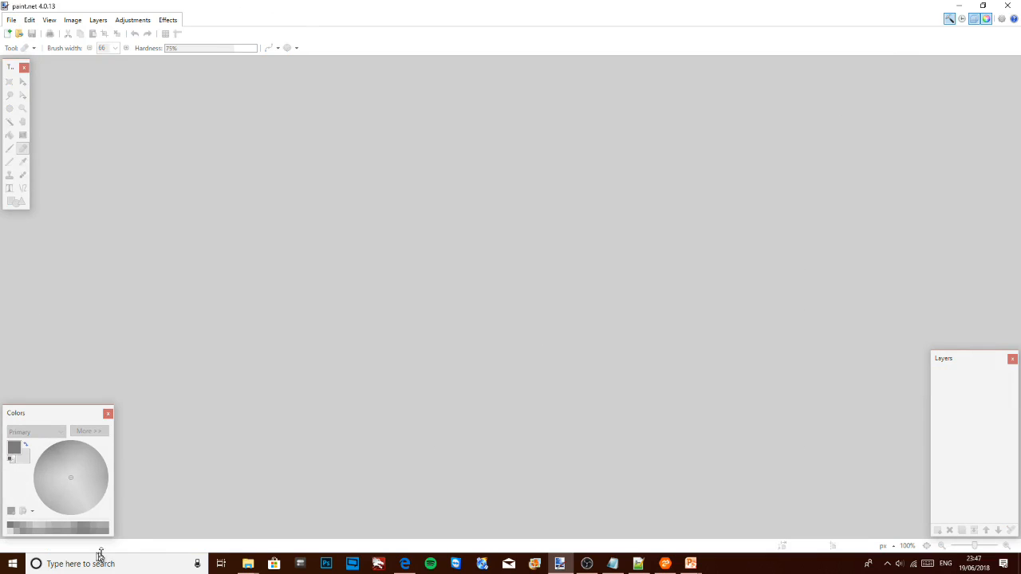
pyautogui.click(249, 563)
pyautogui.click(221, 517)
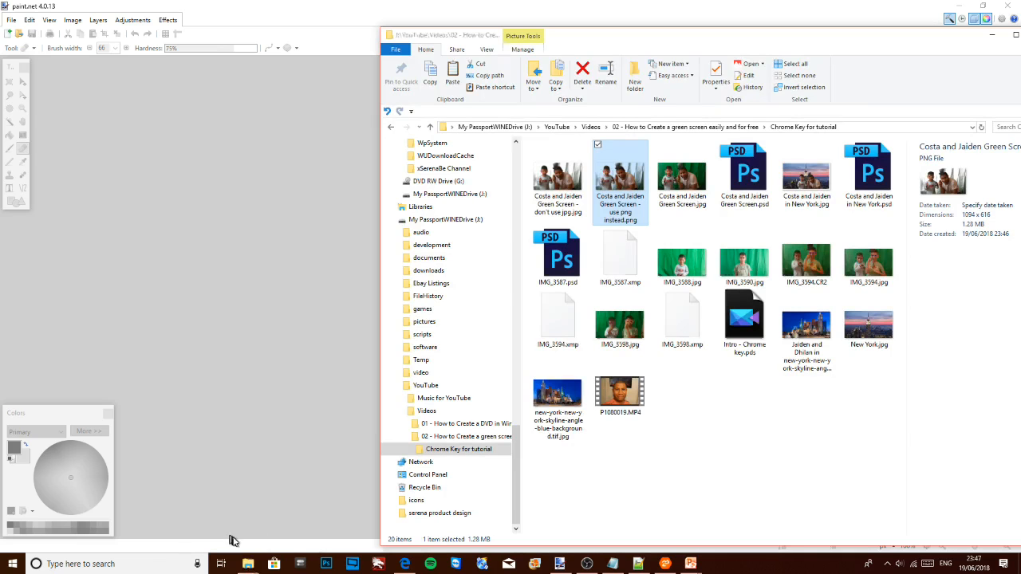
pyautogui.moveTo(32, 56); pyautogui.dragTo(4, 51)
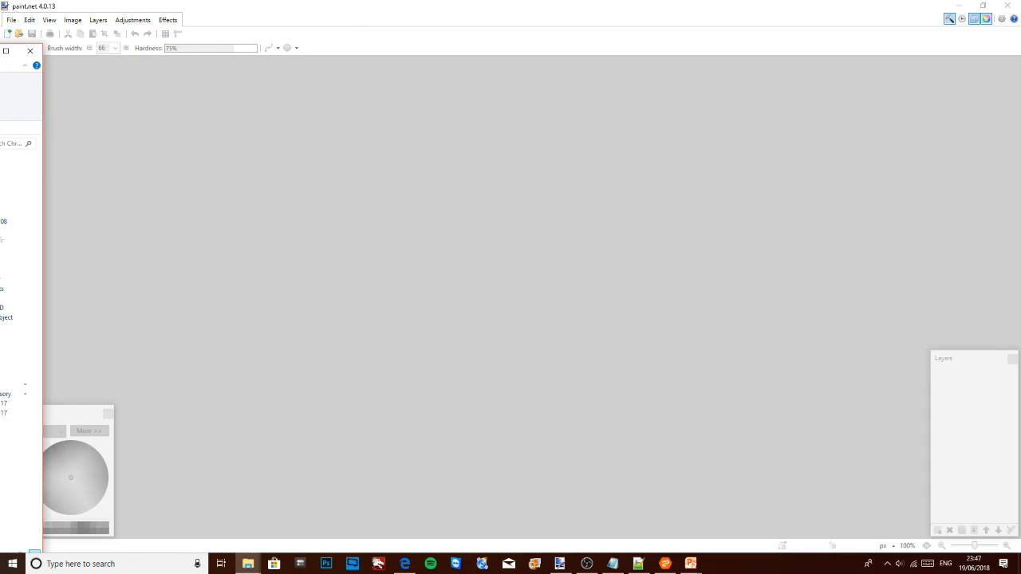
pyautogui.moveTo(4, 311); pyautogui.dragTo(402, 282)
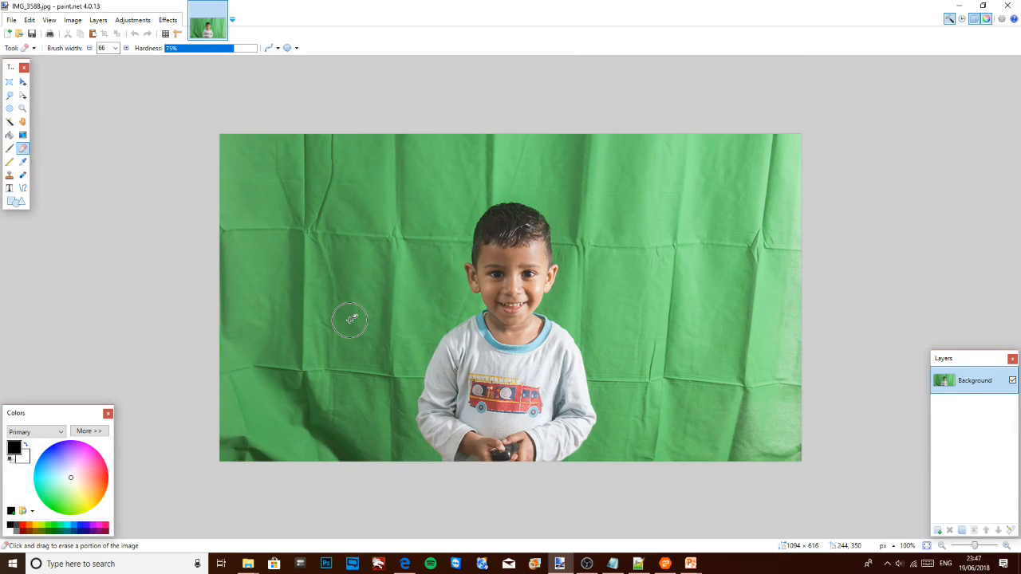
# Step: Apply Chroma Key with bounds 530 and 600, soften boundary 120 and green color, and erase the remnants along the photo's lower-left edge
pyautogui.click(167, 20)
pyautogui.moveTo(200, 93)
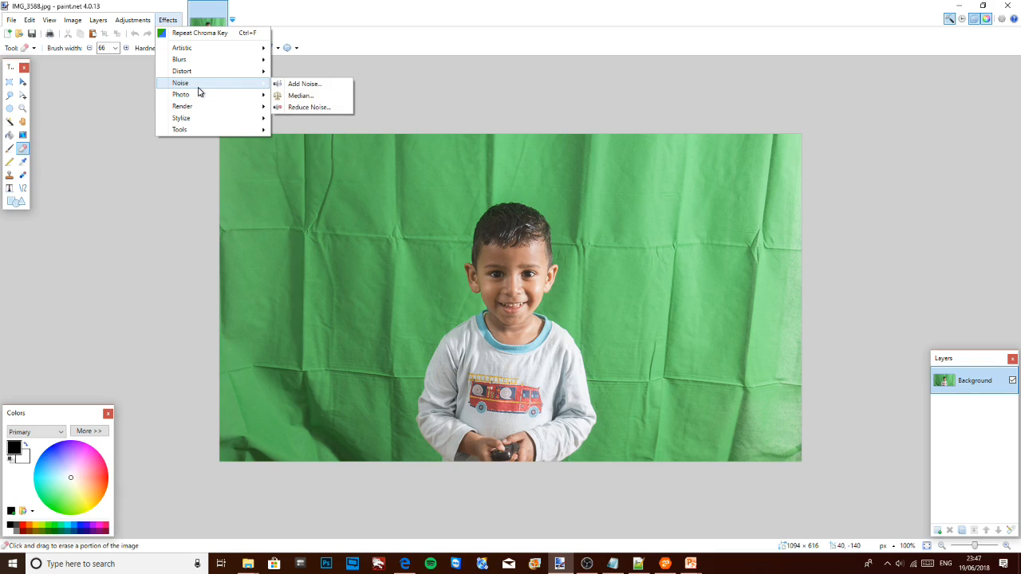
pyautogui.click(309, 94)
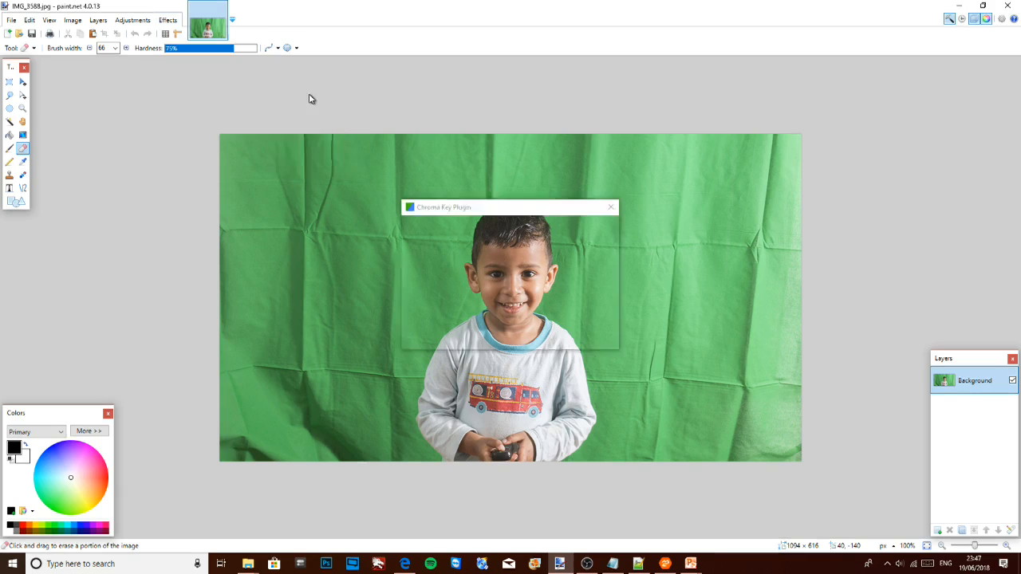
pyautogui.moveTo(549, 211); pyautogui.dragTo(891, 141)
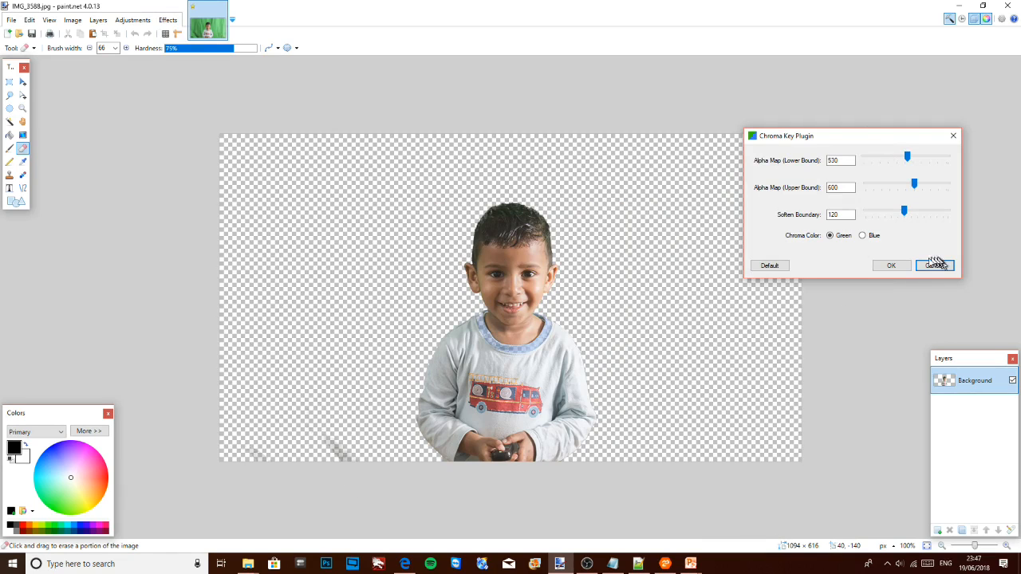
pyautogui.click(893, 265)
pyautogui.moveTo(365, 453)
pyautogui.mouseDown()
pyautogui.moveTo(330, 439)
pyautogui.moveTo(351, 461)
pyautogui.moveTo(245, 446)
pyautogui.moveTo(221, 453)
pyautogui.mouseUp()
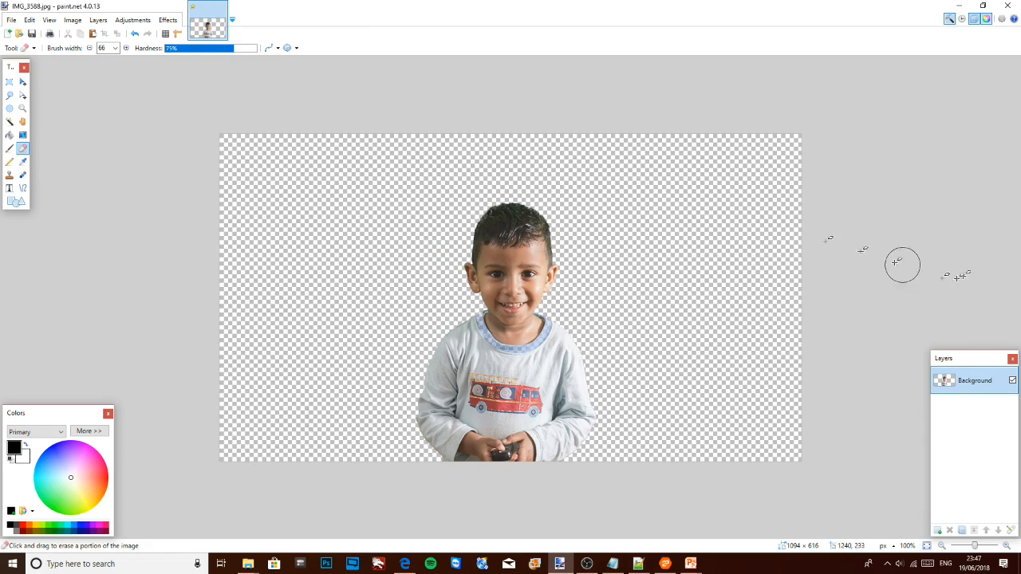
# Step: Close the boy's photo without saving and open the original JPG green screen photo of the boy and man
pyautogui.click(11, 19)
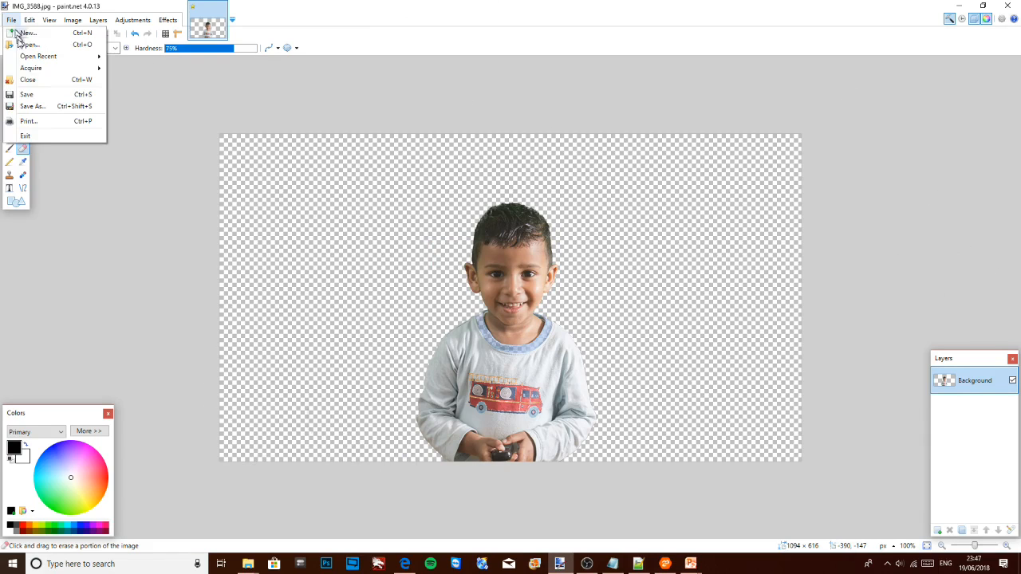
pyautogui.click(28, 79)
pyautogui.click(522, 339)
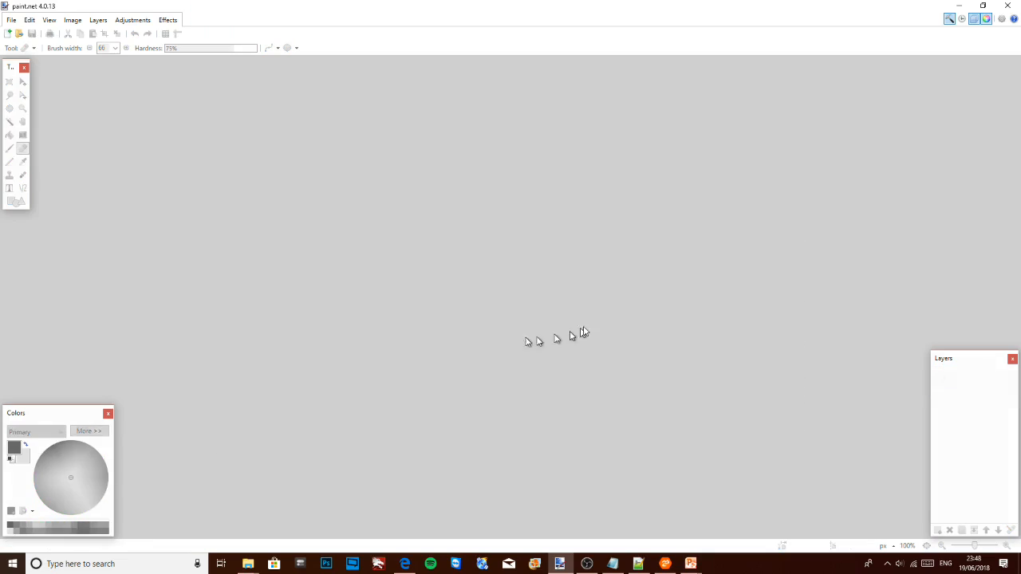
pyautogui.moveTo(2, 283)
pyautogui.mouseDown()
pyautogui.moveTo(449, 295)
pyautogui.moveTo(481, 285)
pyautogui.mouseUp()
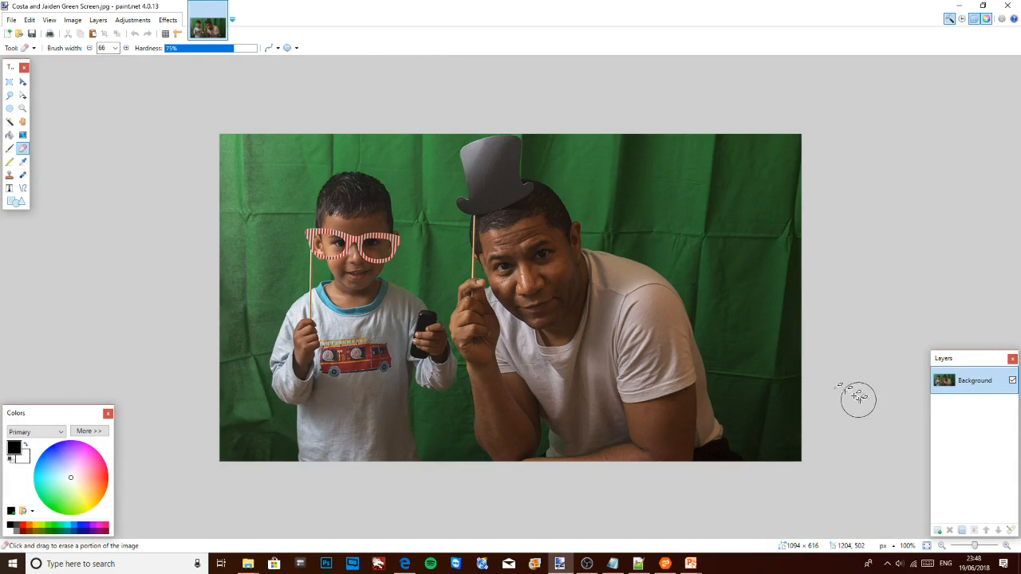
# Step: Set the saturation to 159 on a duplicate of the photo's layer, with the original layer hidden
pyautogui.click(962, 530)
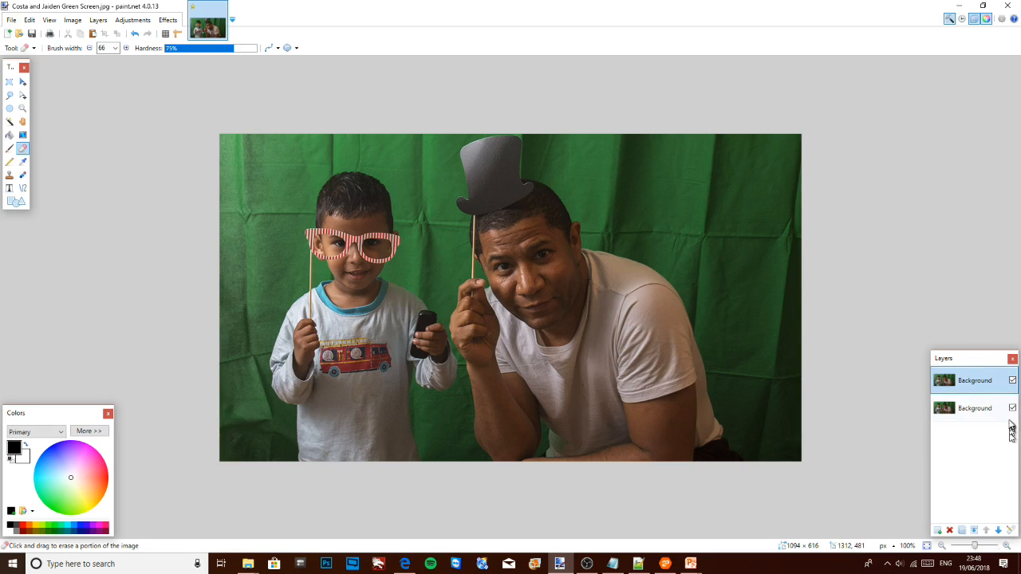
pyautogui.click(1012, 408)
pyautogui.click(130, 21)
pyautogui.click(144, 80)
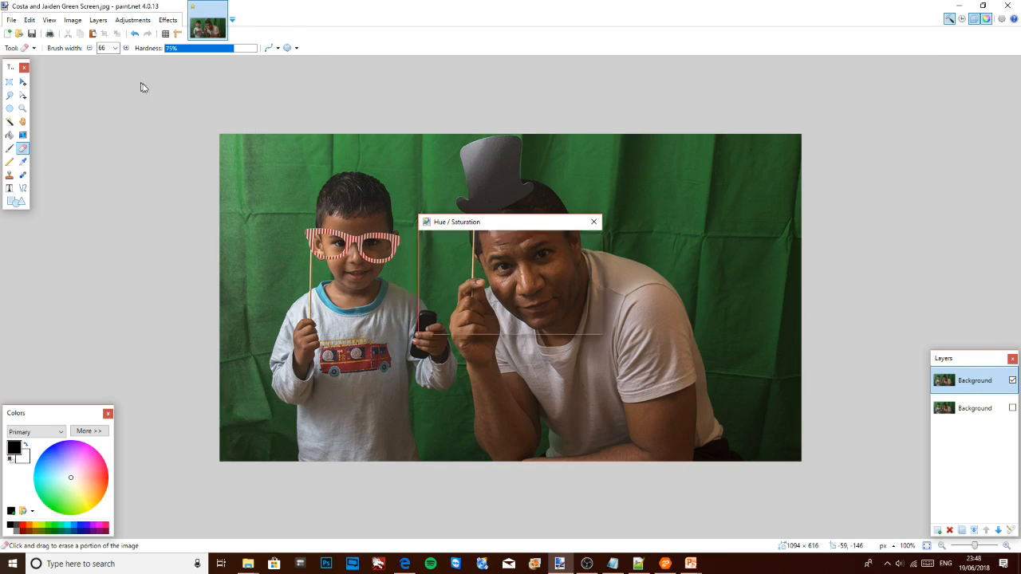
pyautogui.moveTo(536, 227); pyautogui.dragTo(823, 136)
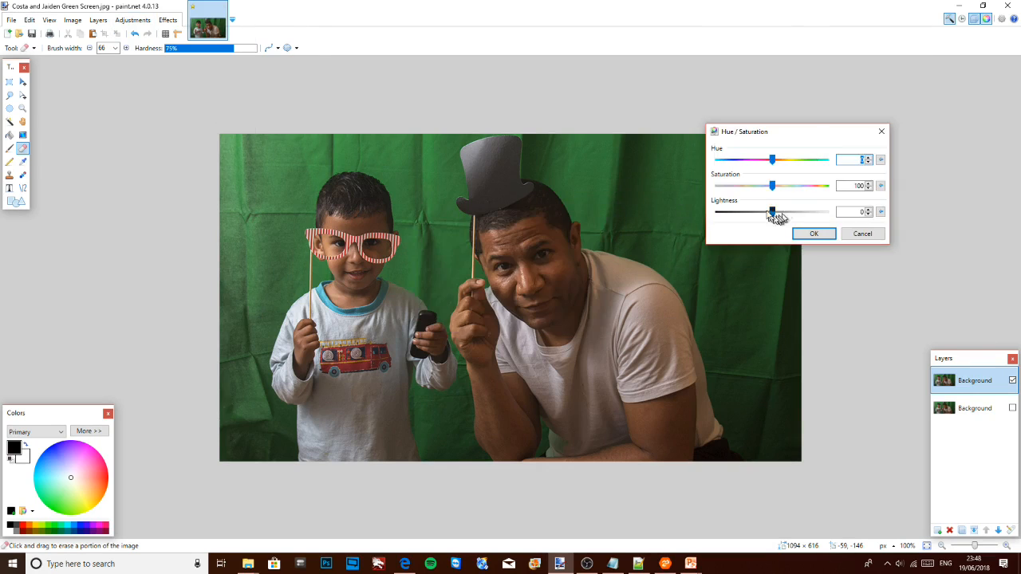
pyautogui.moveTo(774, 187); pyautogui.dragTo(786, 188)
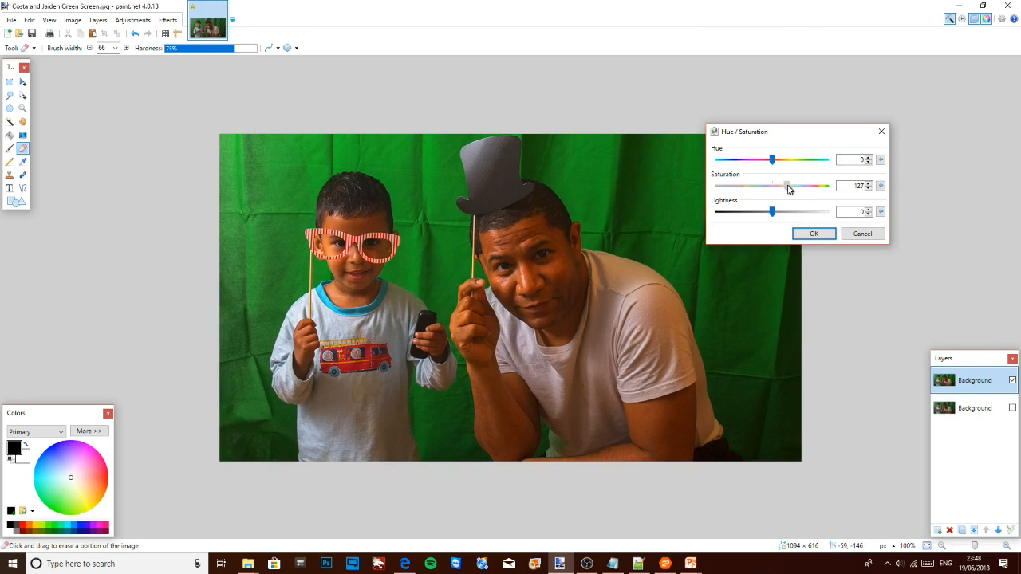
pyautogui.moveTo(800, 137); pyautogui.dragTo(898, 87)
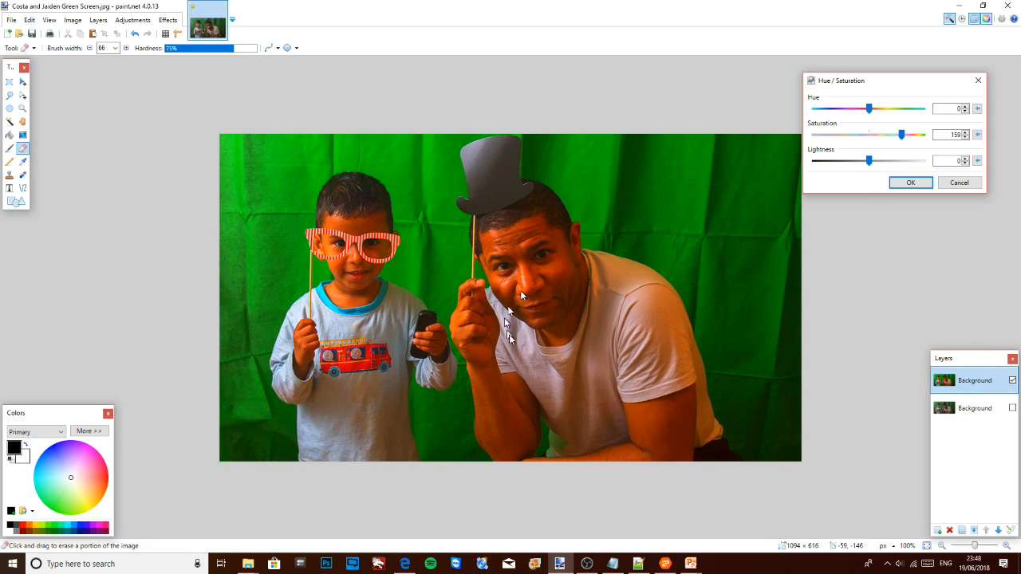
pyautogui.click(916, 184)
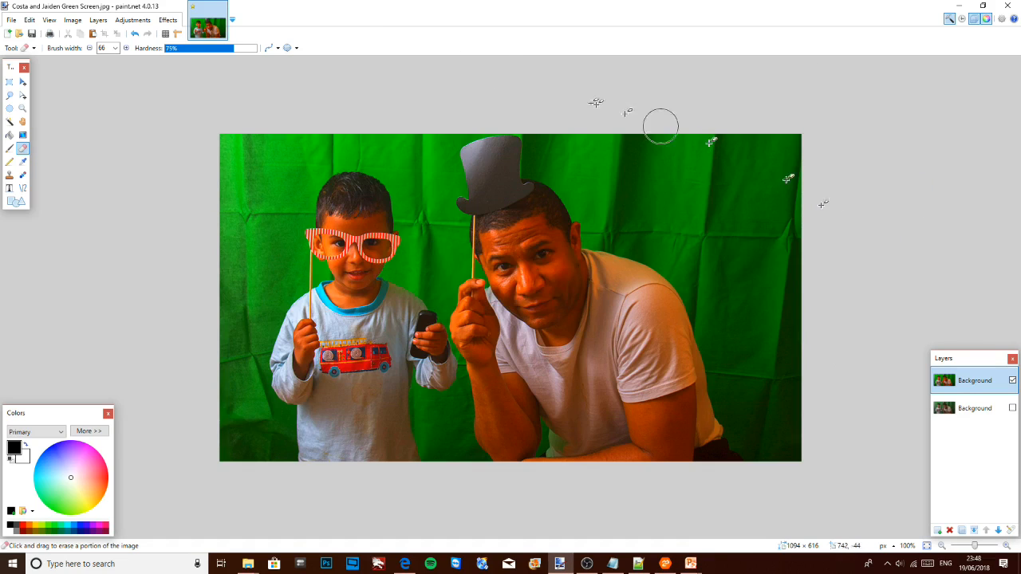
# Step: Apply Chroma Key to the saturated layer with bounds 530 and 600, soften boundary 120 and green color, and erase the lower-right backdrop remnants
pyautogui.click(168, 21)
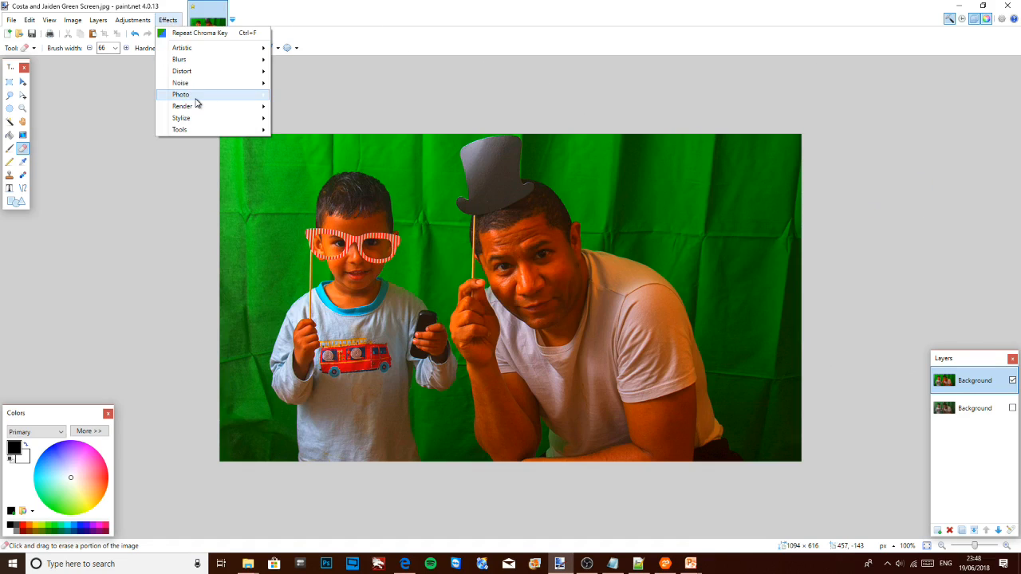
pyautogui.moveTo(195, 99)
pyautogui.click(303, 96)
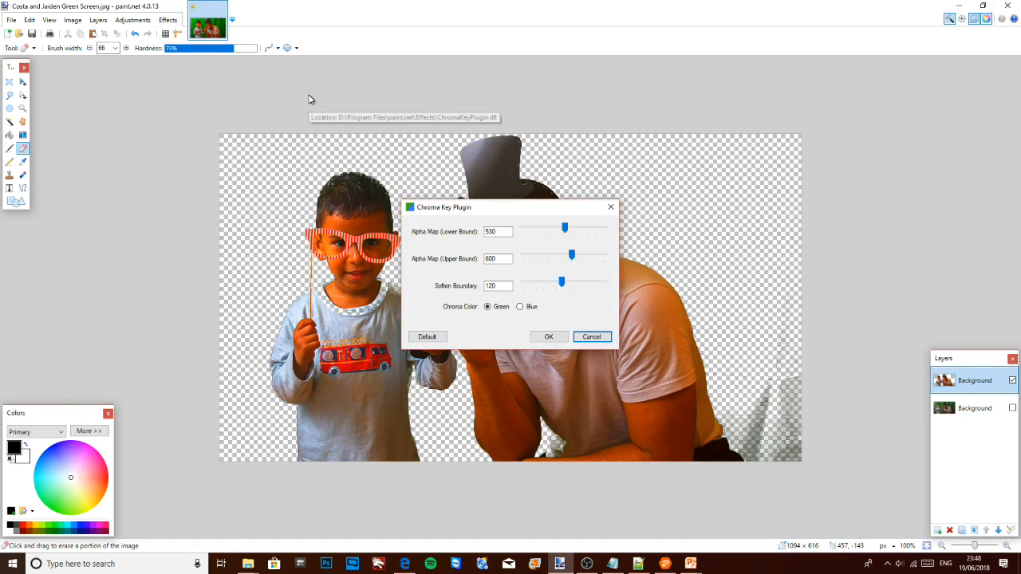
pyautogui.moveTo(523, 207); pyautogui.dragTo(913, 86)
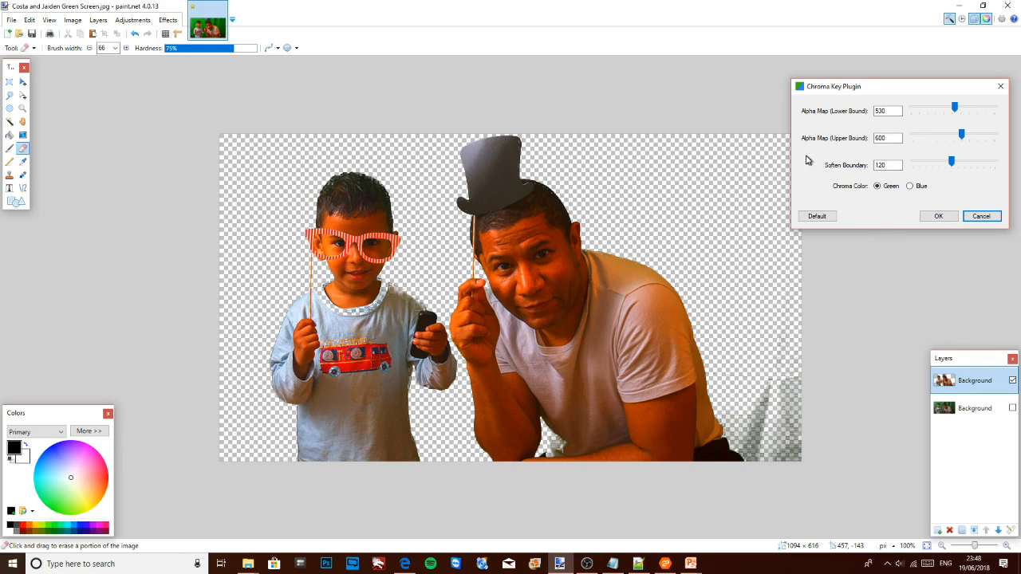
pyautogui.click(938, 217)
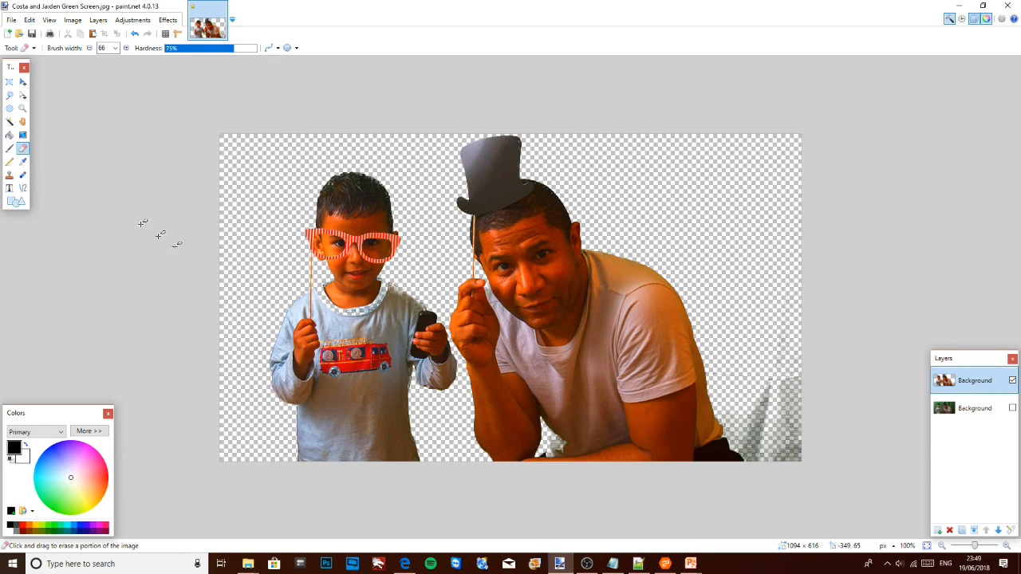
pyautogui.moveTo(805, 355)
pyautogui.mouseDown()
pyautogui.moveTo(793, 390)
pyautogui.moveTo(806, 439)
pyautogui.moveTo(795, 447)
pyautogui.moveTo(767, 381)
pyautogui.moveTo(752, 443)
pyautogui.mouseUp()
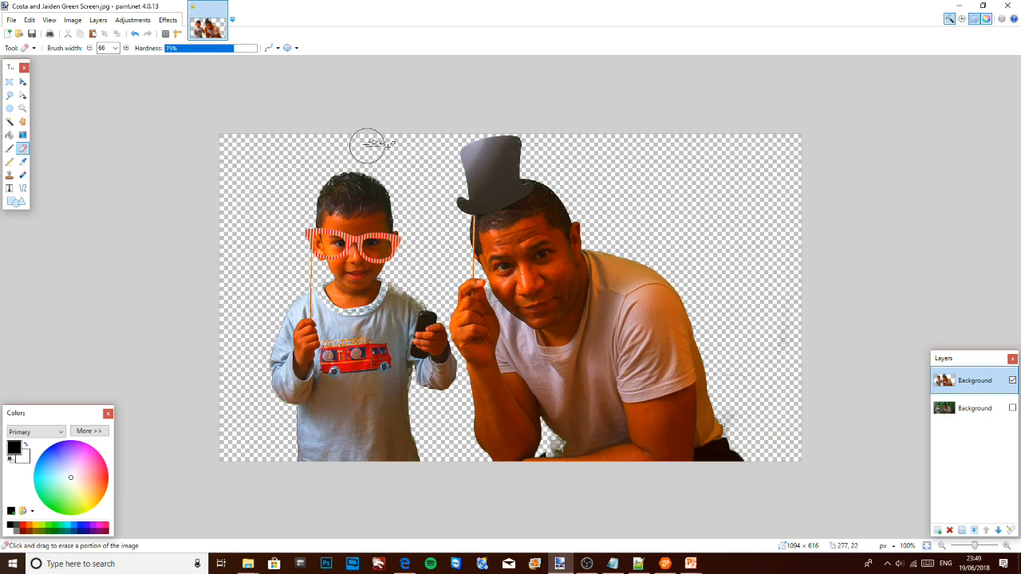
# Step: Lower the saturation of the keyed layer to about 62 to bring back natural skin tones
pyautogui.click(133, 19)
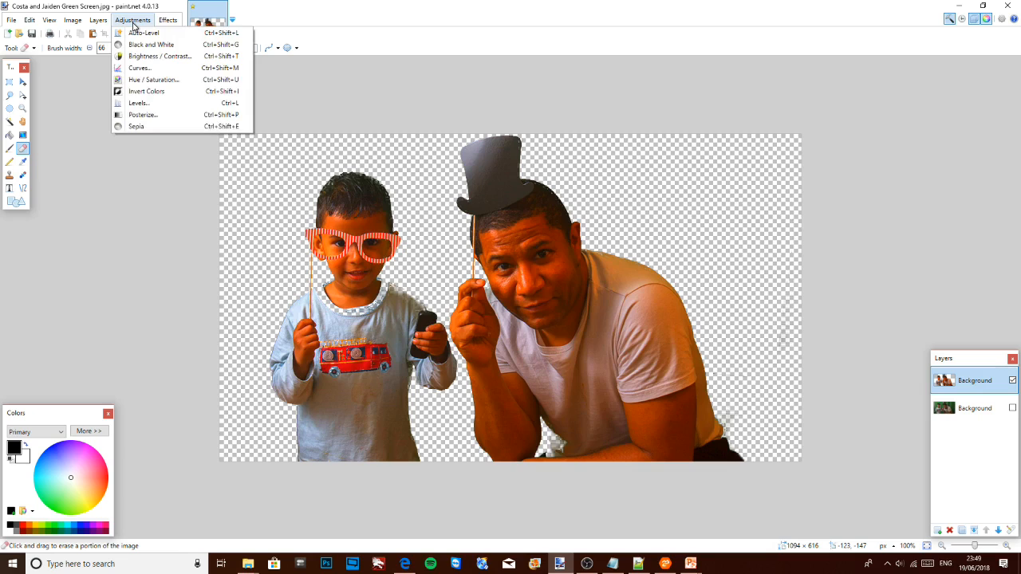
pyautogui.click(149, 80)
pyautogui.moveTo(546, 222); pyautogui.dragTo(936, 99)
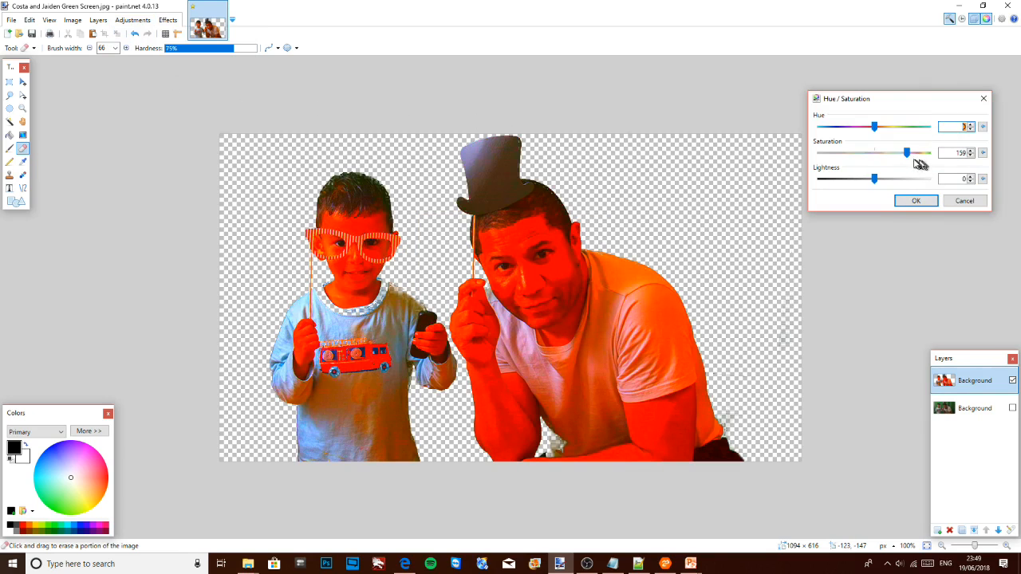
pyautogui.moveTo(908, 157); pyautogui.dragTo(860, 164)
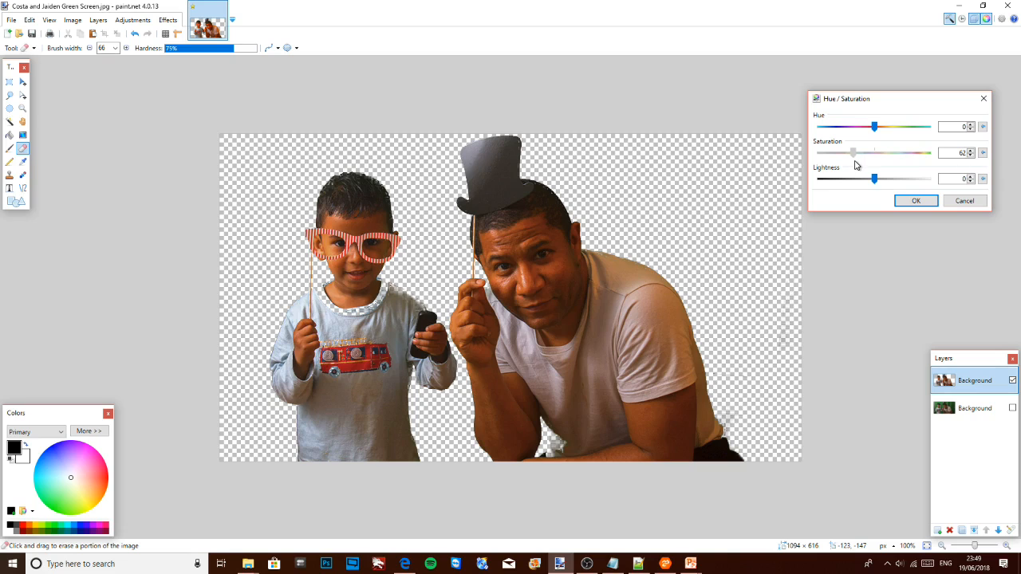
pyautogui.click(914, 201)
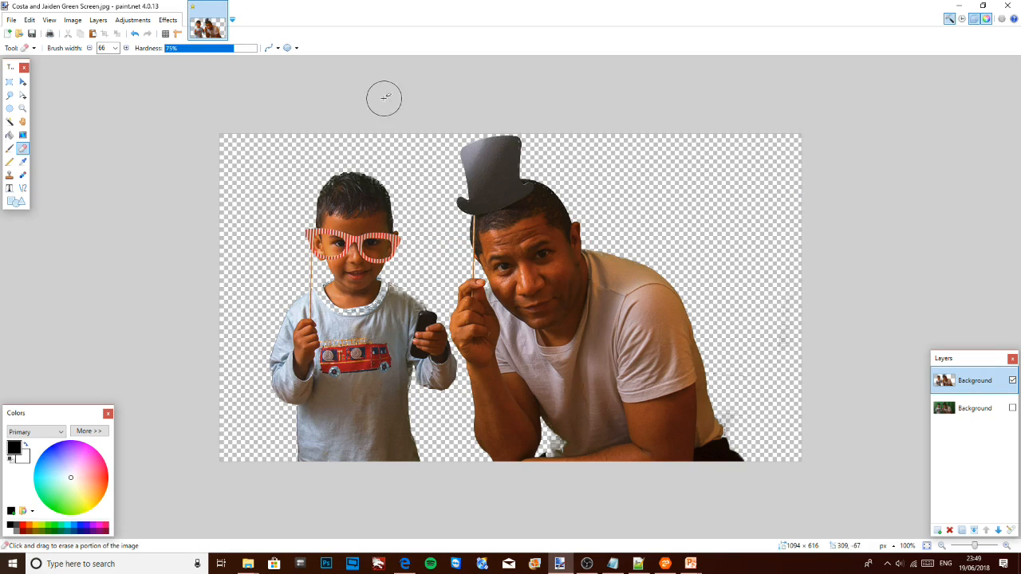
# Step: Raise the brightness of the keyed layer to about 22, leaving the contrast at 0
pyautogui.click(132, 20)
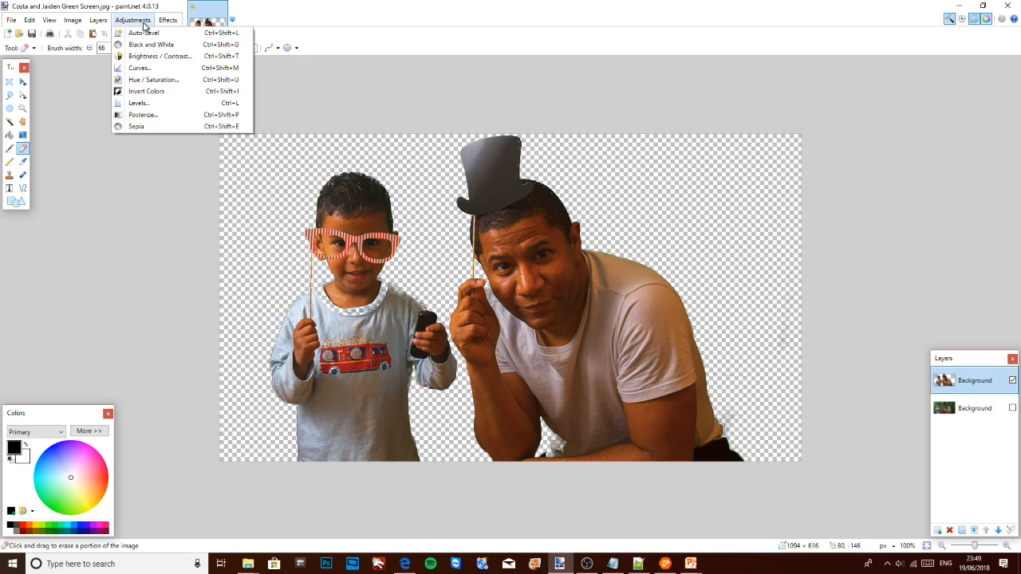
pyautogui.click(180, 57)
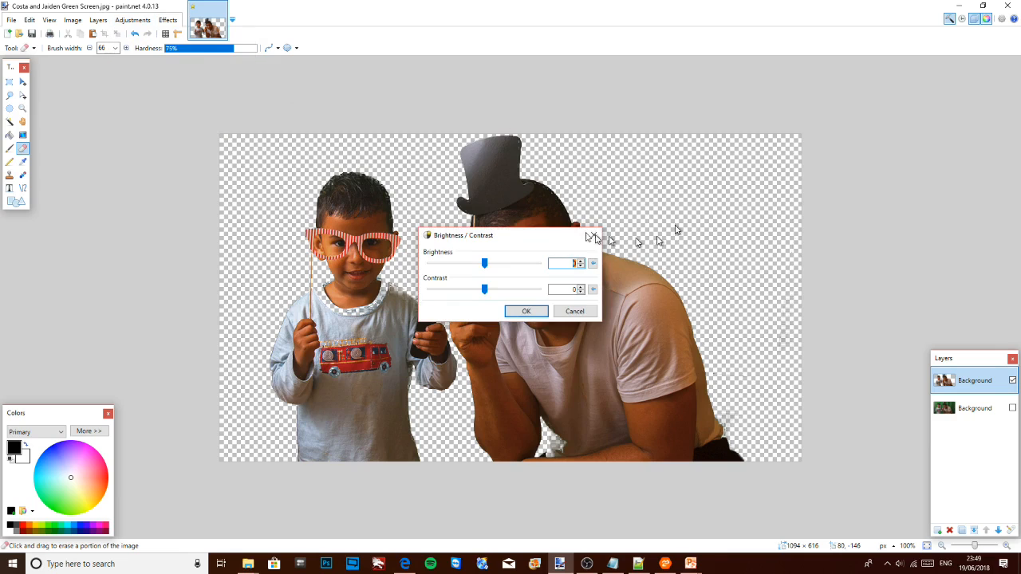
pyautogui.moveTo(549, 235); pyautogui.dragTo(842, 126)
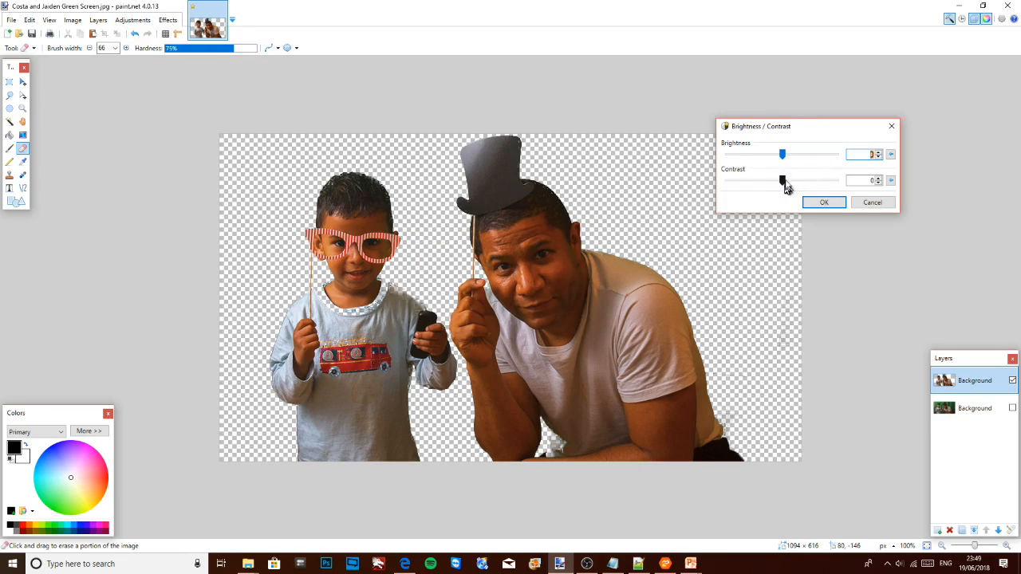
pyautogui.moveTo(784, 162); pyautogui.dragTo(791, 159)
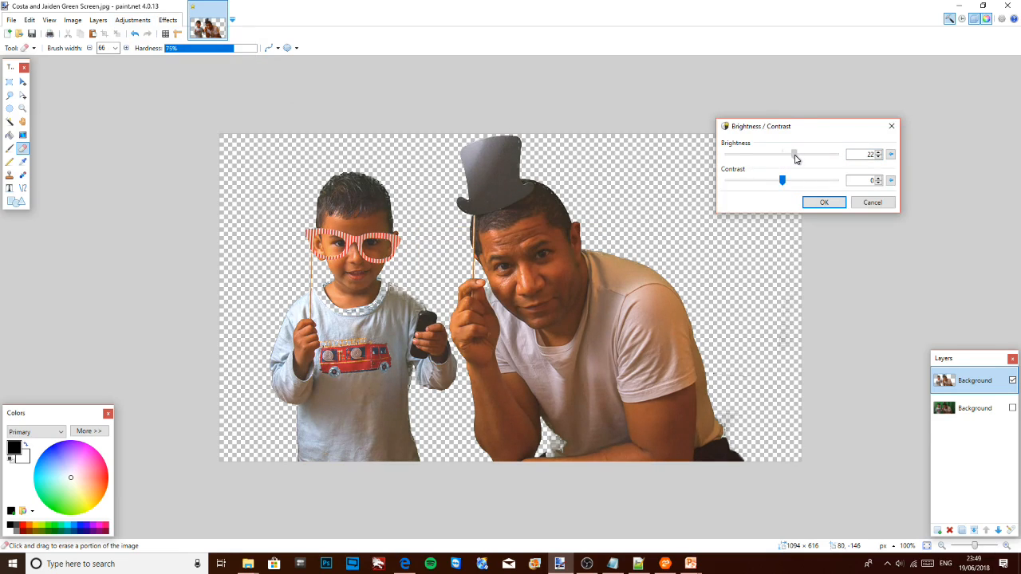
pyautogui.click(834, 203)
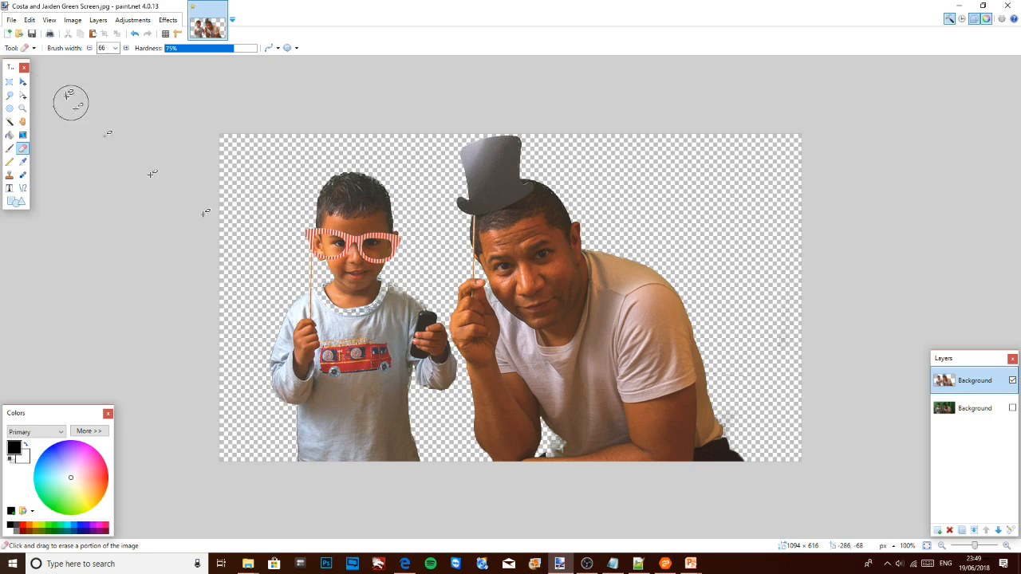
# Step: Show the original green screen layer to compare the boy's shirt collar with the keyed result, and hide it again
pyautogui.click(23, 81)
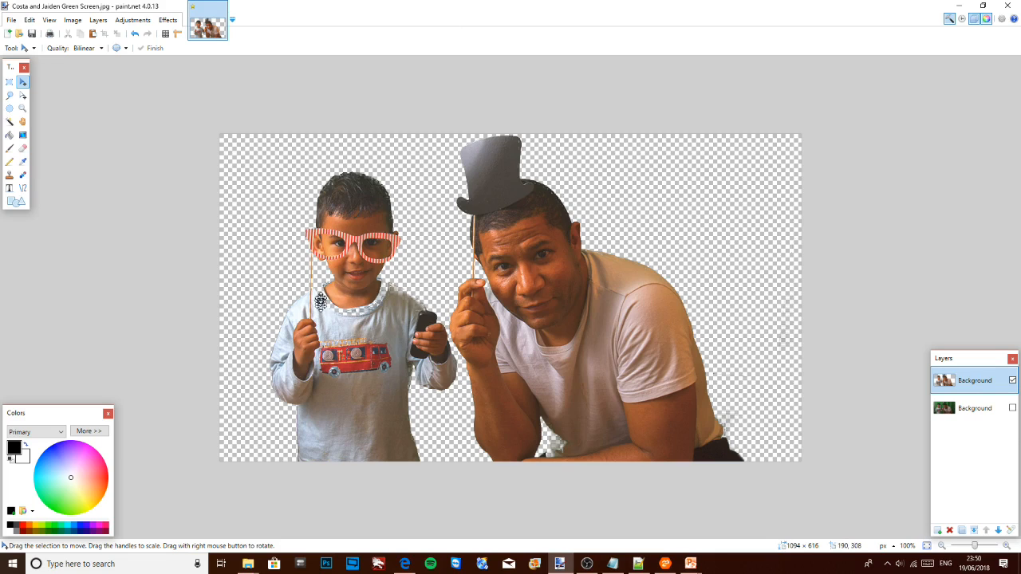
pyautogui.click(997, 411)
pyautogui.click(1012, 408)
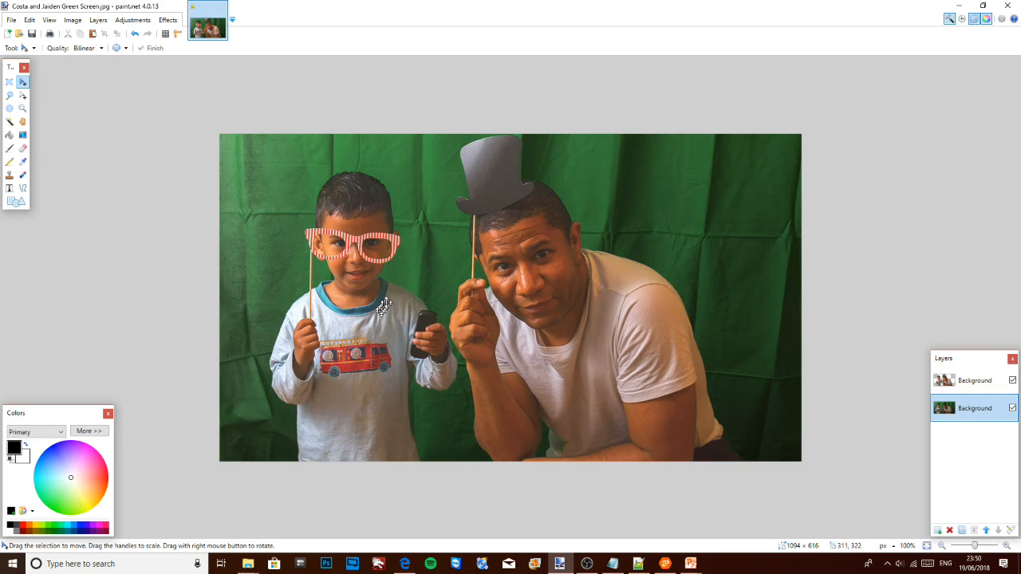
pyautogui.click(1012, 408)
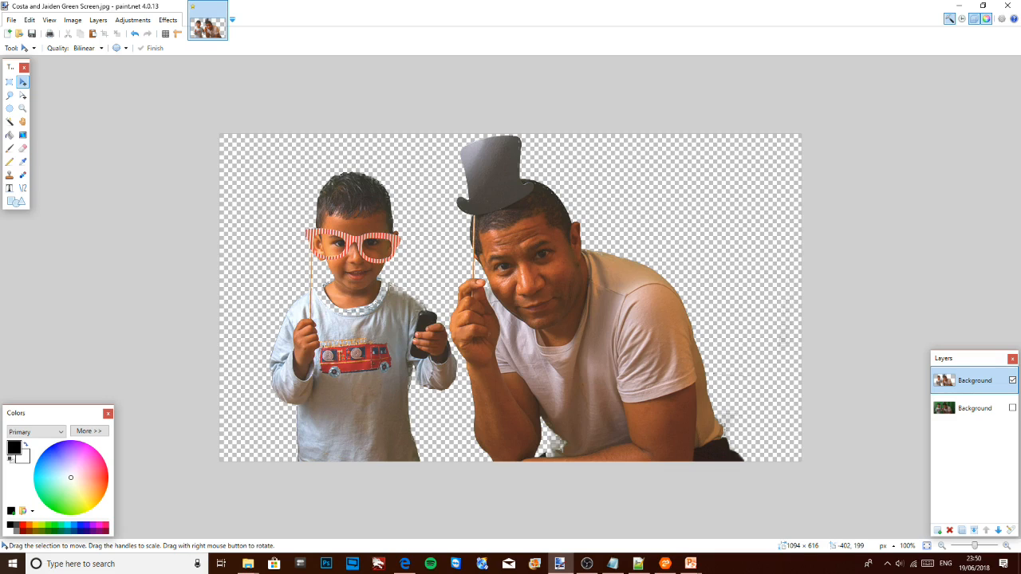
# Step: Add the New York skyline image as a new layer and move the keyed photo layer above it
pyautogui.hotkey('alt', 'Tab')
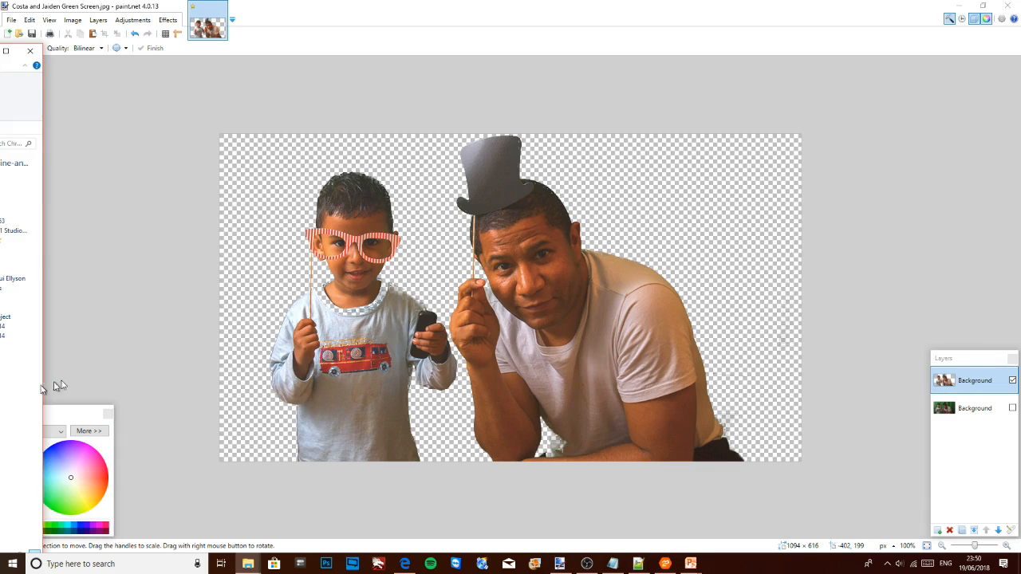
pyautogui.moveTo(441, 232); pyautogui.dragTo(444, 237)
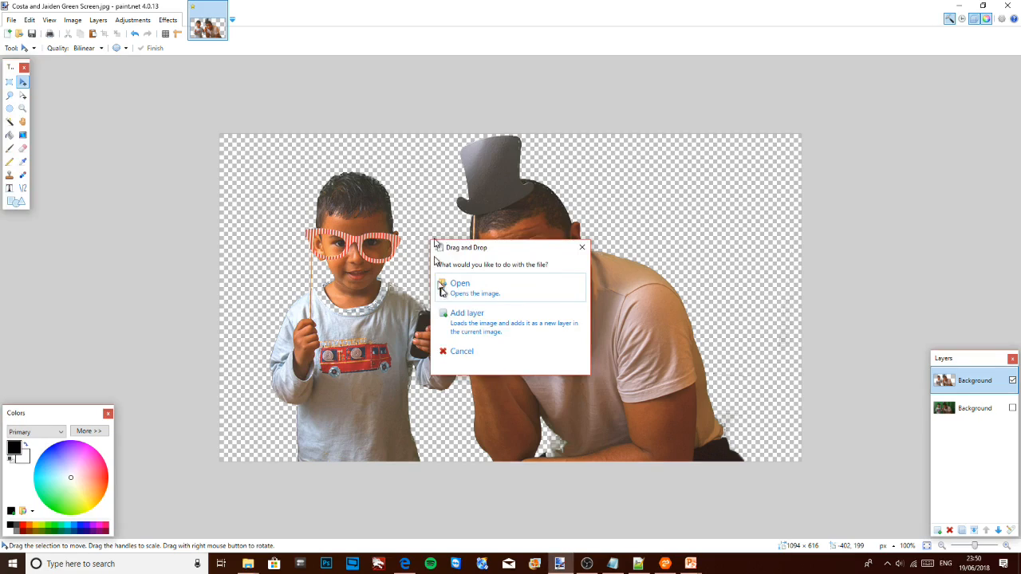
pyautogui.click(502, 325)
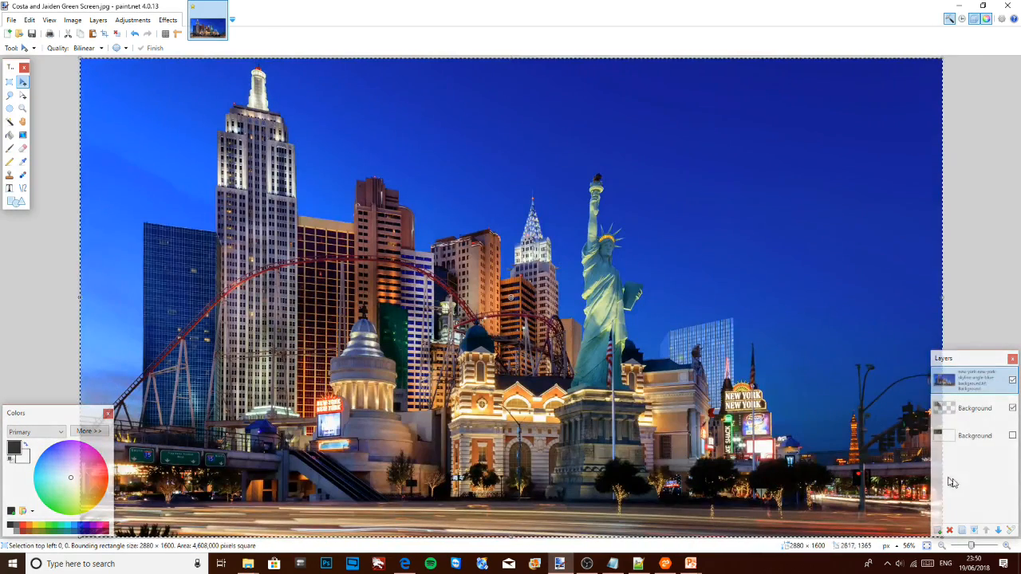
pyautogui.click(980, 417)
pyautogui.moveTo(981, 421); pyautogui.dragTo(980, 383)
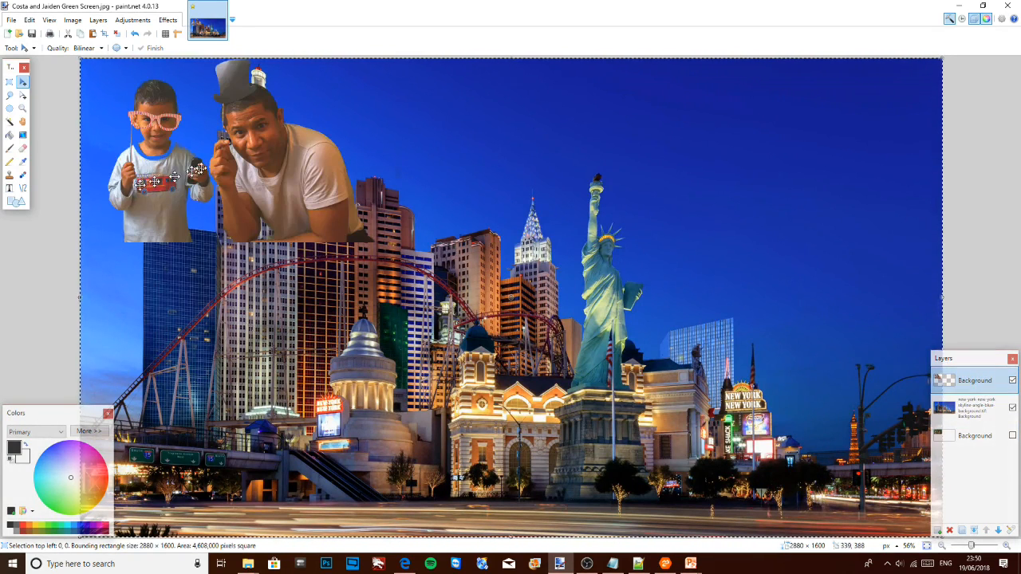
# Step: Enlarge the cutout of the boy and man slightly and place it on the road in front of the New York skyline
pyautogui.moveTo(222, 153); pyautogui.dragTo(231, 324)
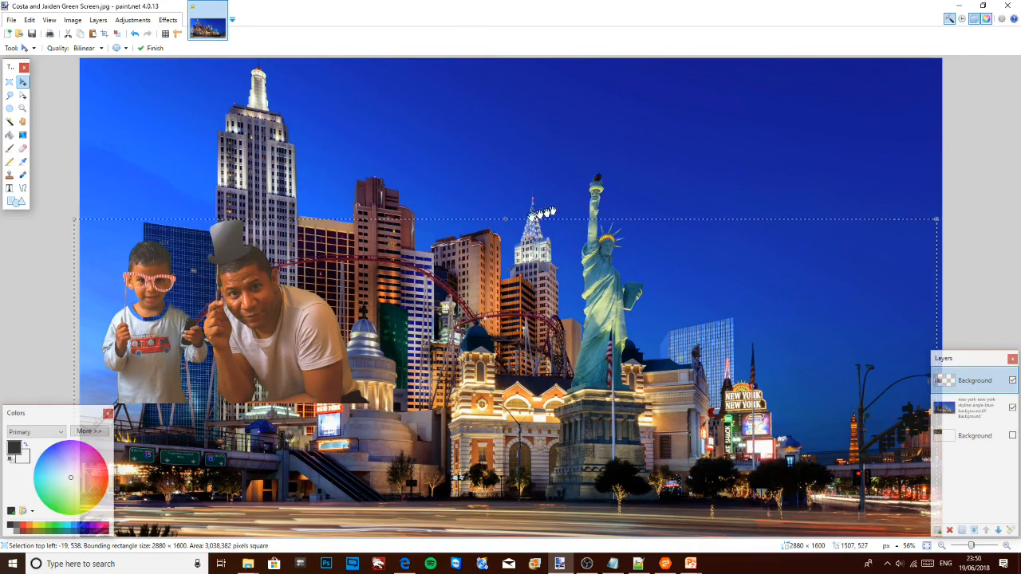
pyautogui.moveTo(937, 222); pyautogui.dragTo(1011, 170)
pyautogui.moveTo(252, 315); pyautogui.dragTo(490, 454)
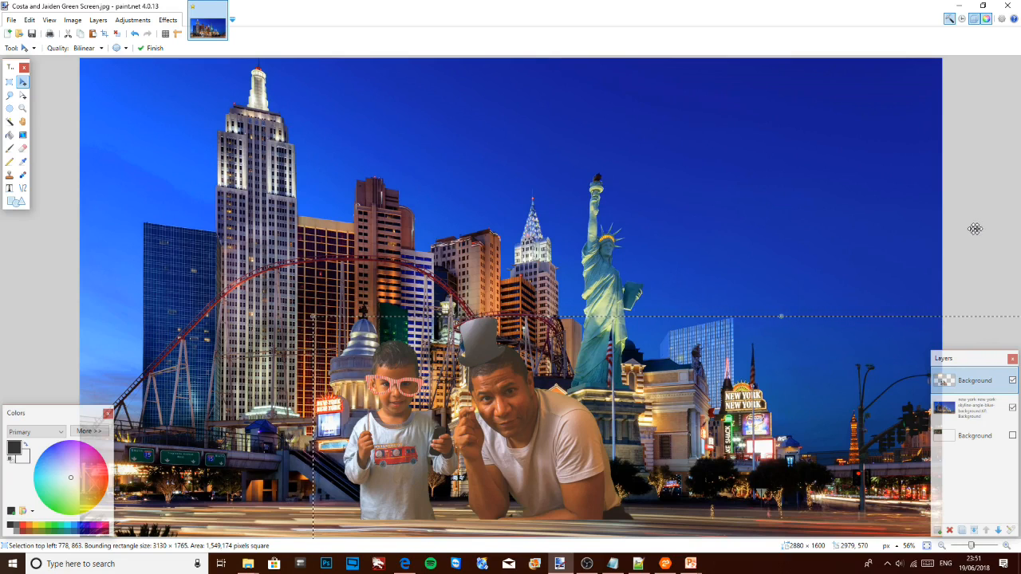
pyautogui.moveTo(580, 391); pyautogui.dragTo(507, 289)
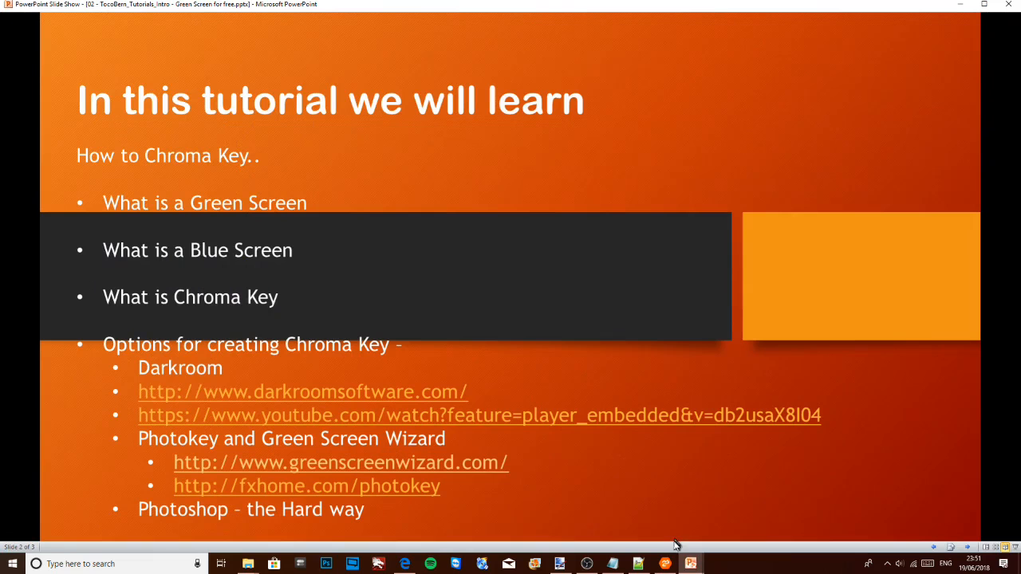
# Step: Switch to the PowerPoint slide show and advance to slide 3 with the paint.net and plug-in links
pyautogui.click(634, 517)
pyautogui.click(916, 432)
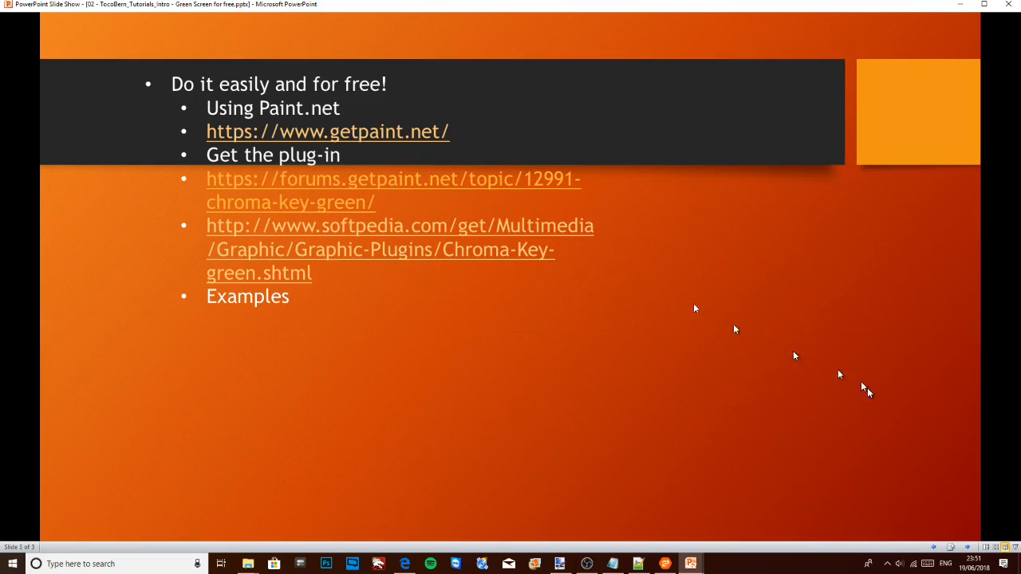